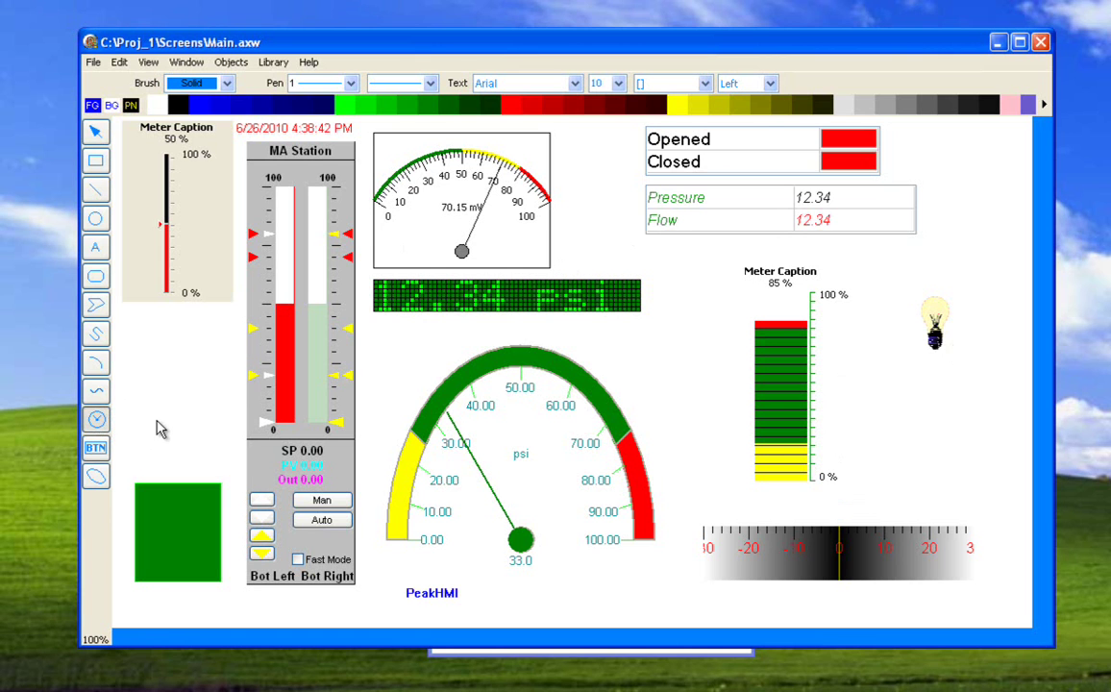
- Review the available gauge types and the configuration settings of the beige vertical gauge, leaving both unchanged
click(226, 415)
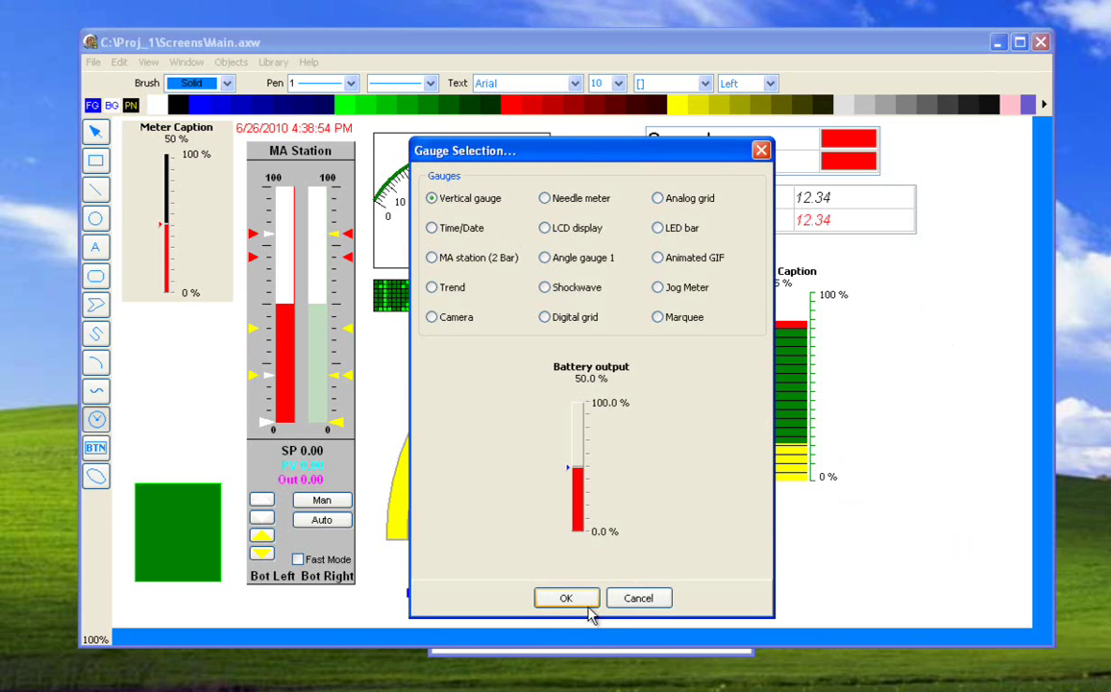
click(631, 602)
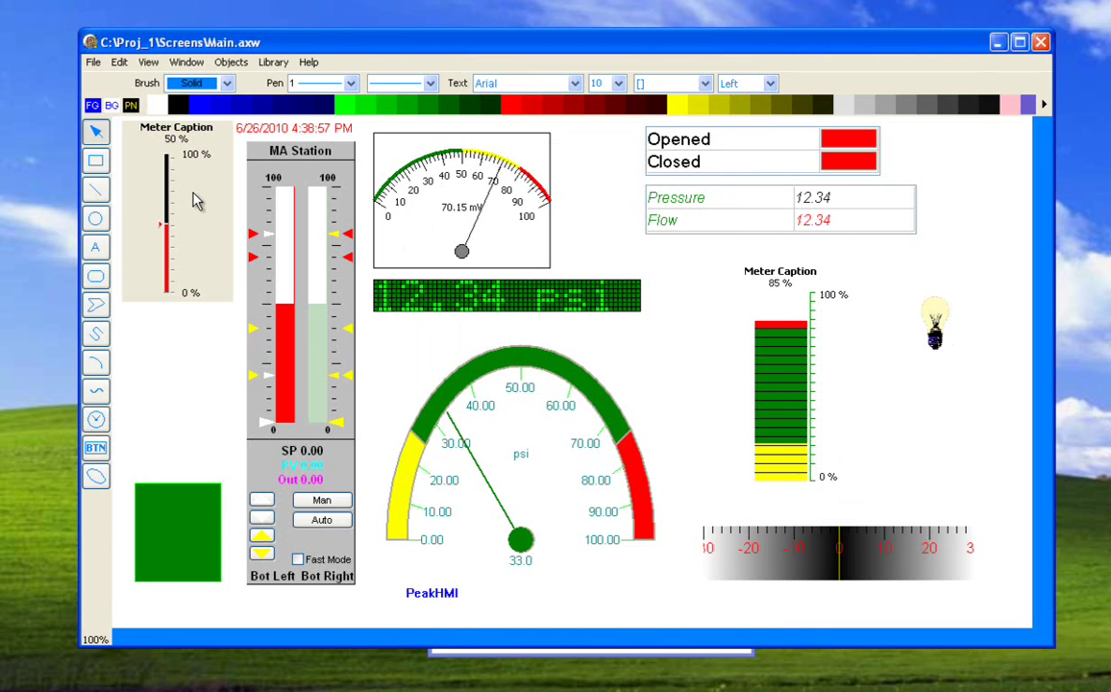
click(193, 200)
right_click(193, 200)
click(221, 255)
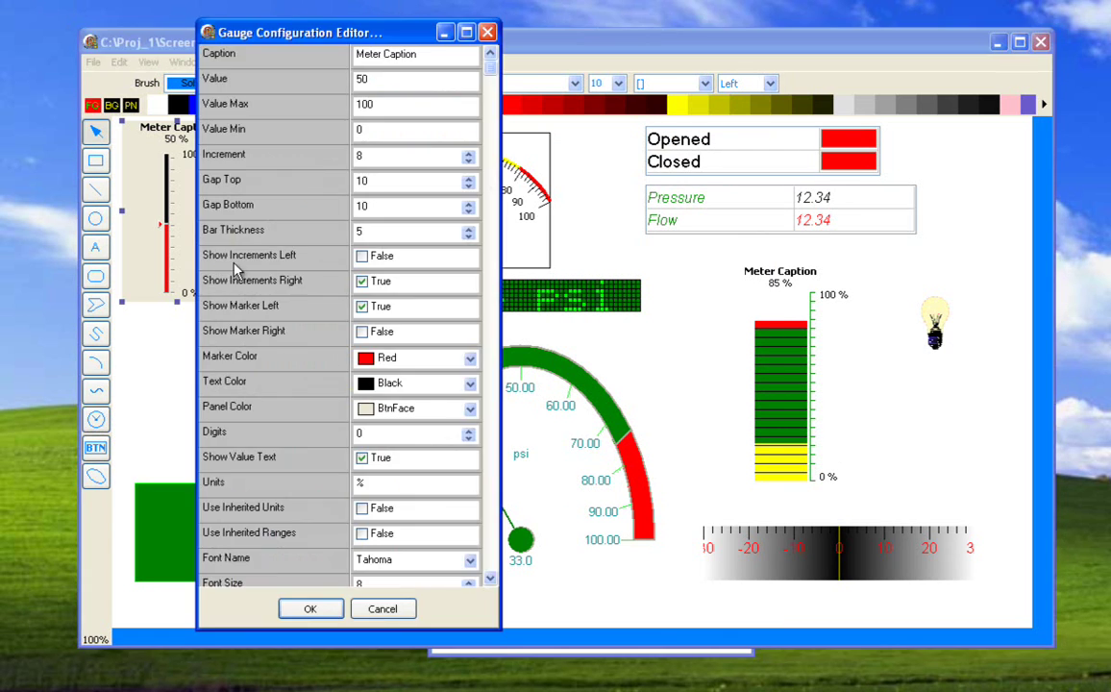
drag(288, 37, 522, 57)
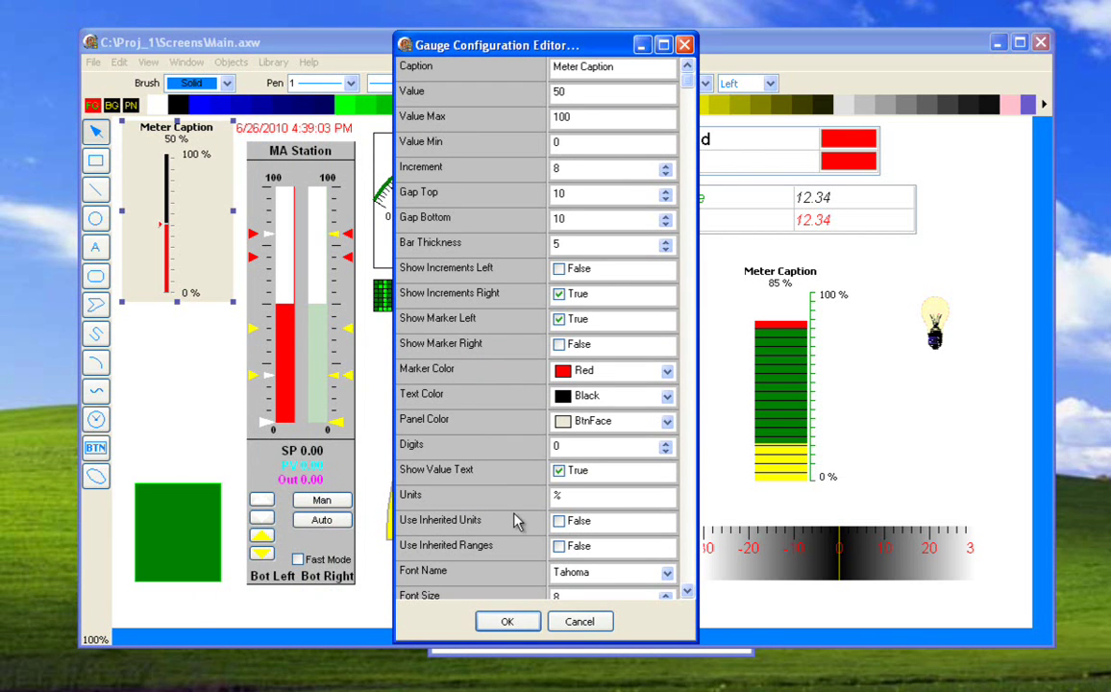
click(579, 623)
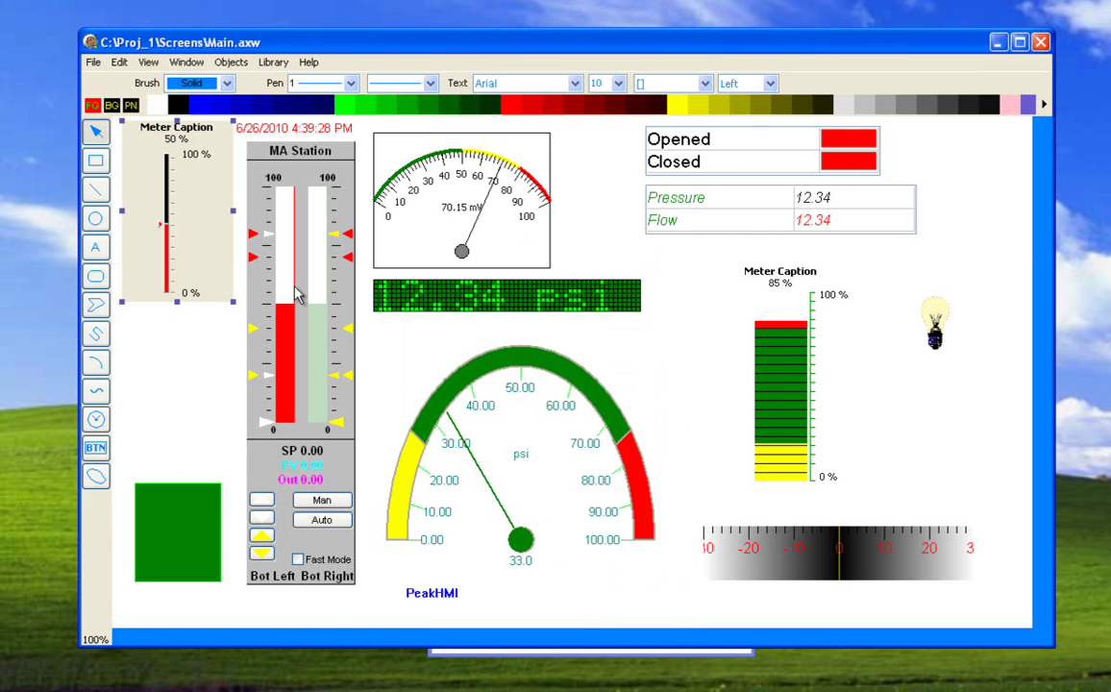
- Enable the Gauge animation on the beige vertical gauge with Analog_1.Process Variable Analog as its source
double_click(217, 225)
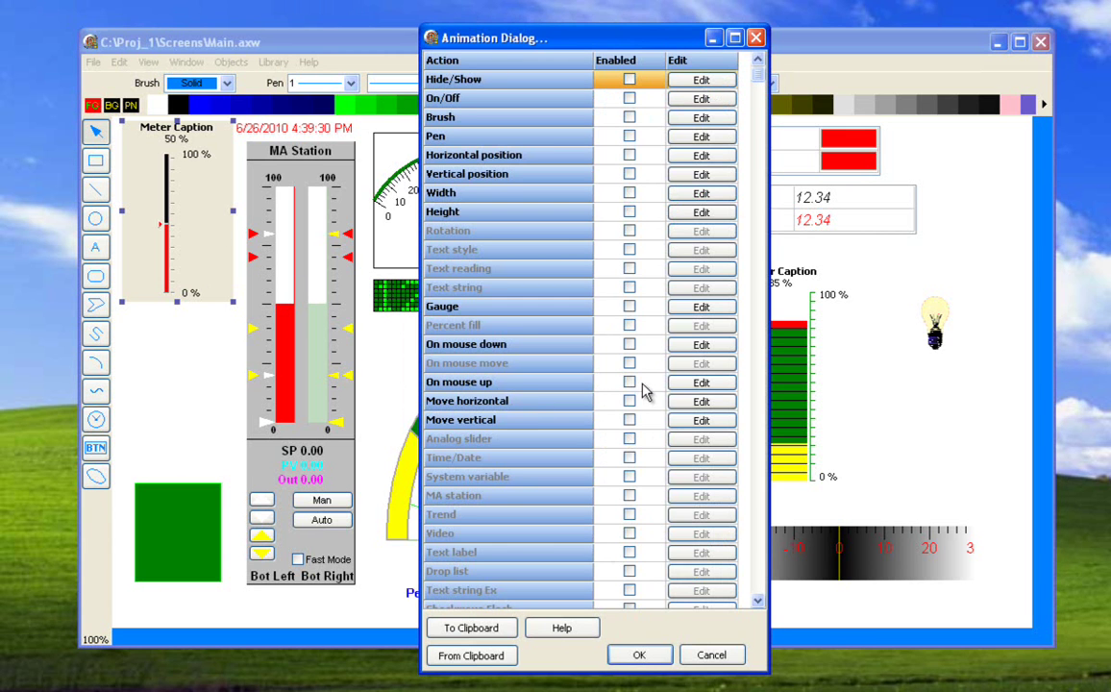
click(629, 306)
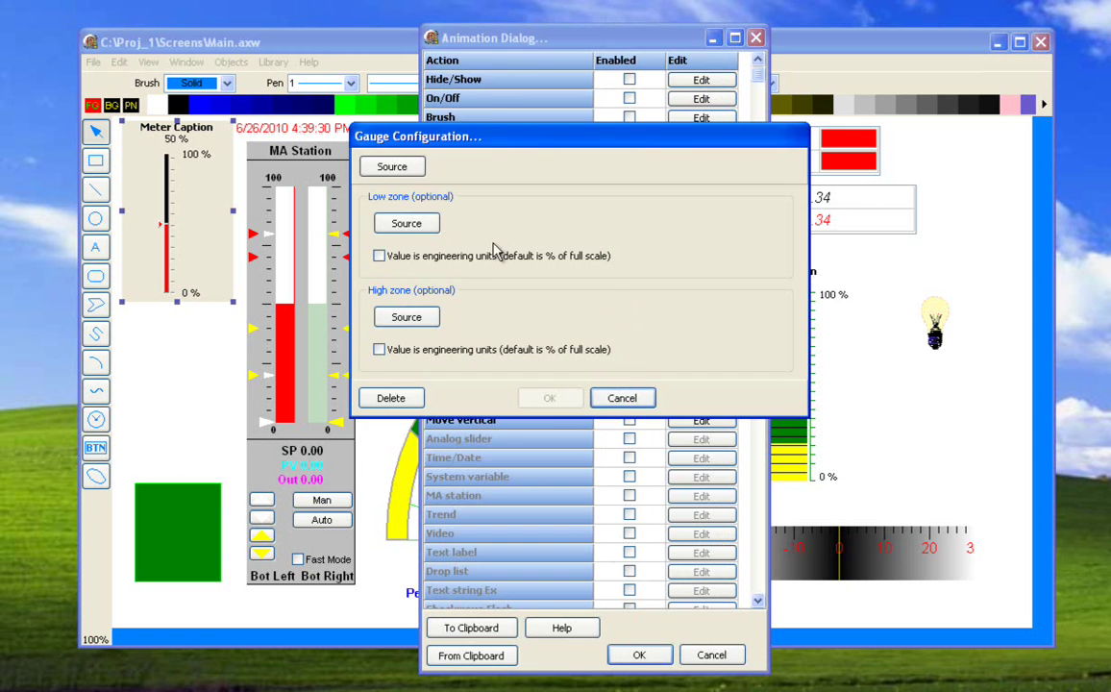
click(380, 169)
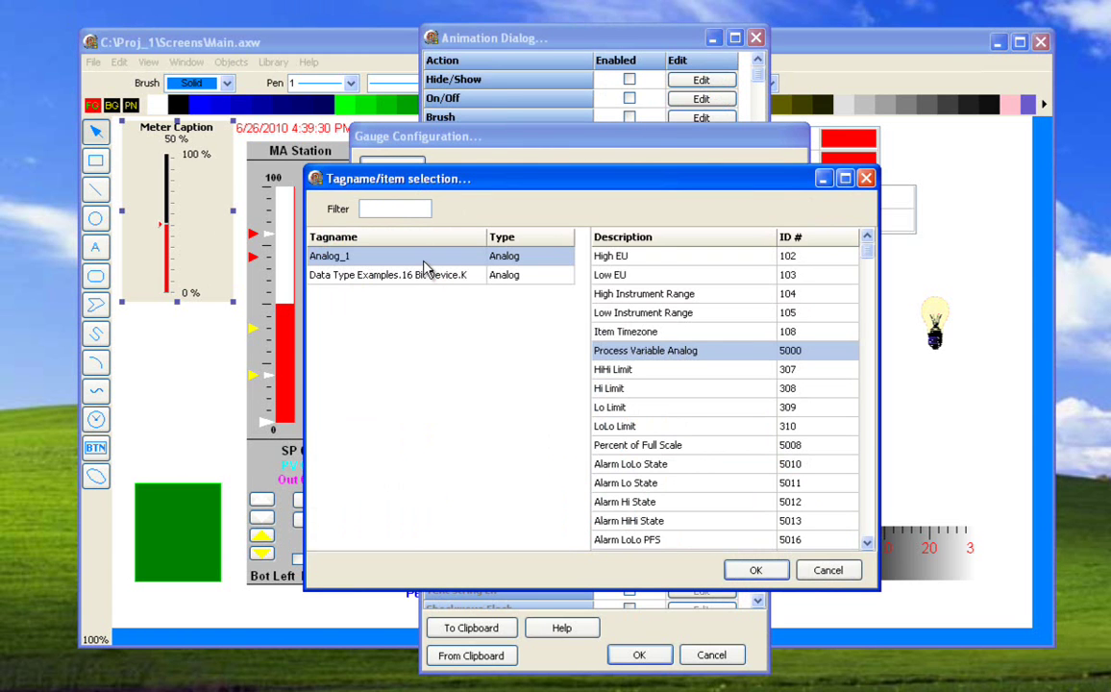
click(747, 571)
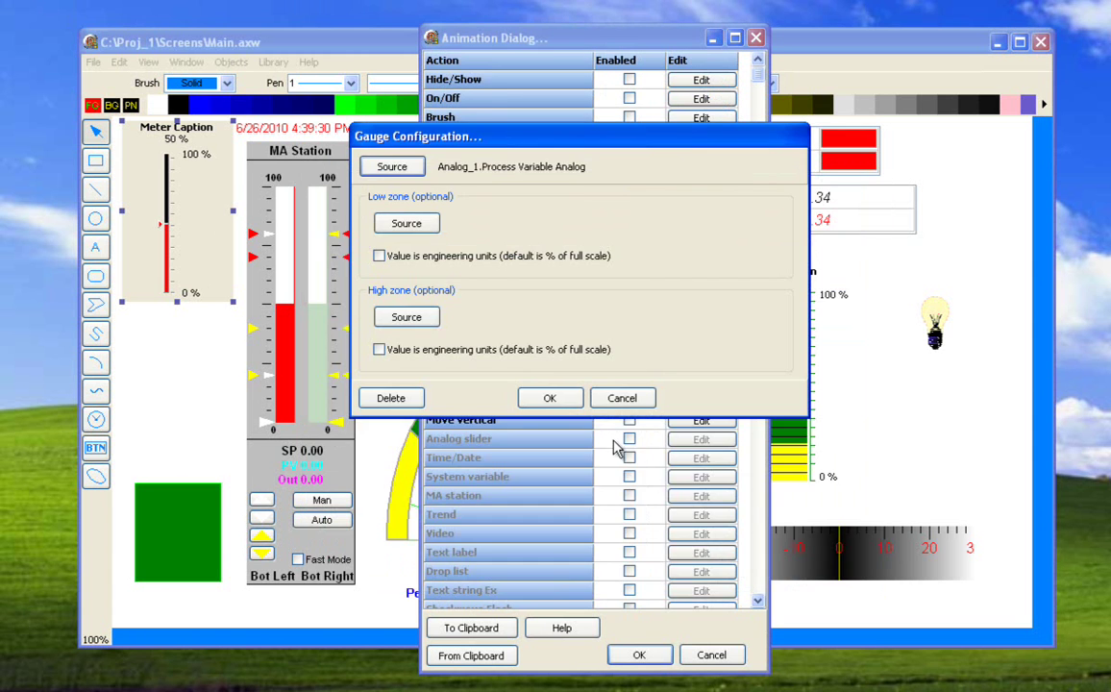
click(549, 398)
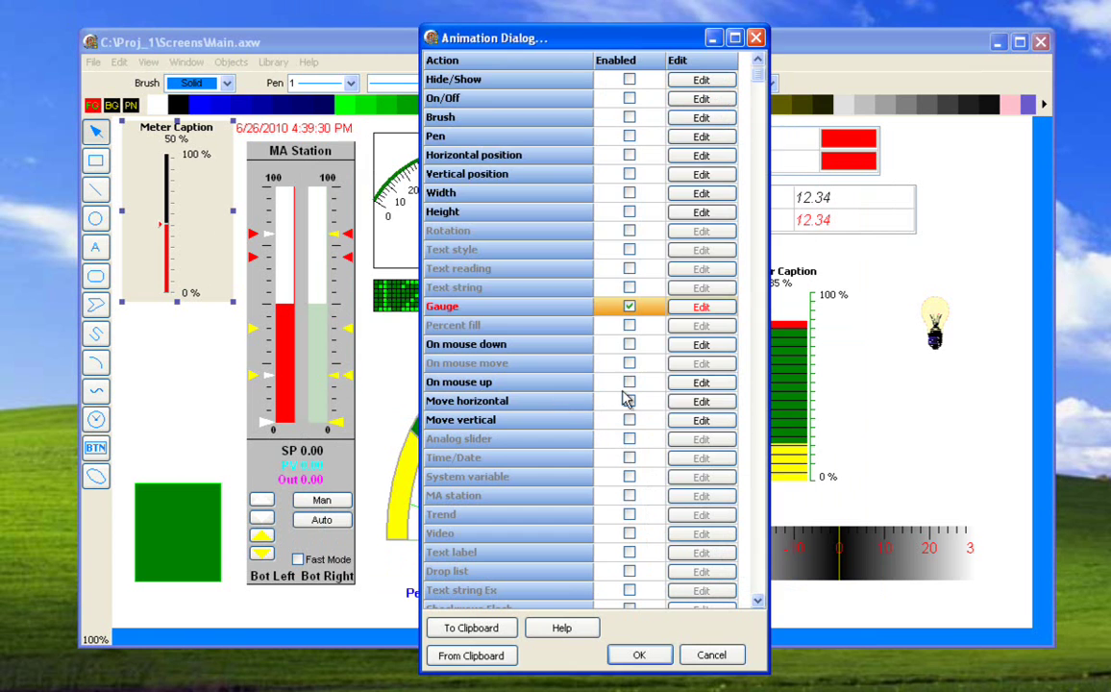
click(634, 654)
- Configure the beige vertical gauge to use inherited units and inherited ranges, and set its value to 75
right_click(185, 195)
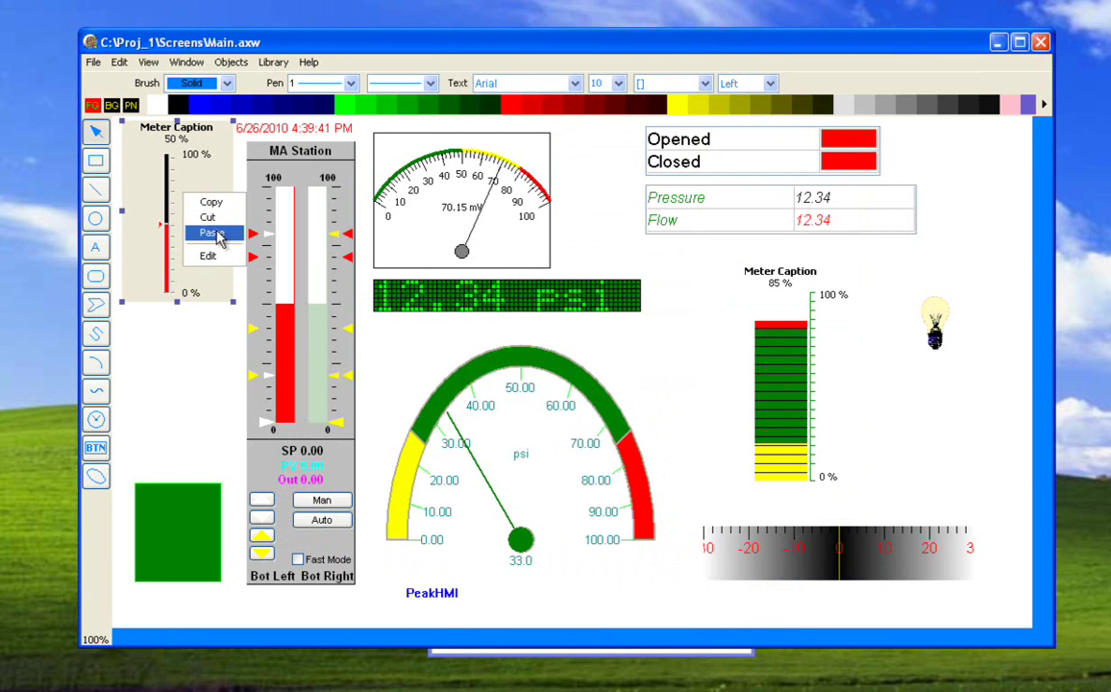
click(211, 254)
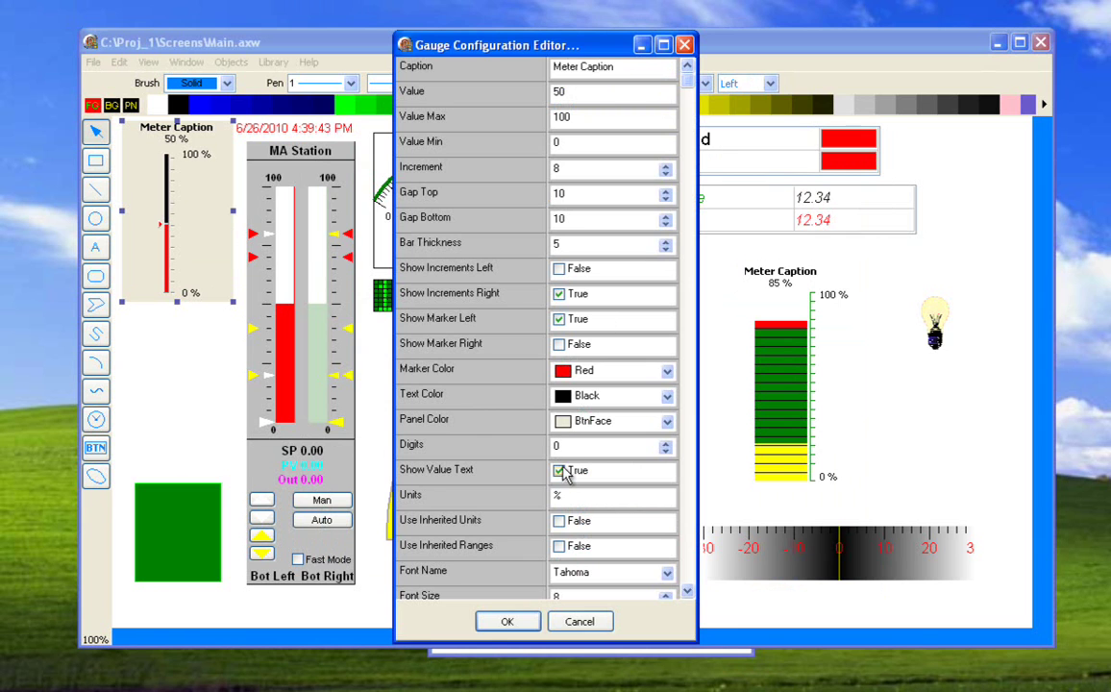
click(561, 546)
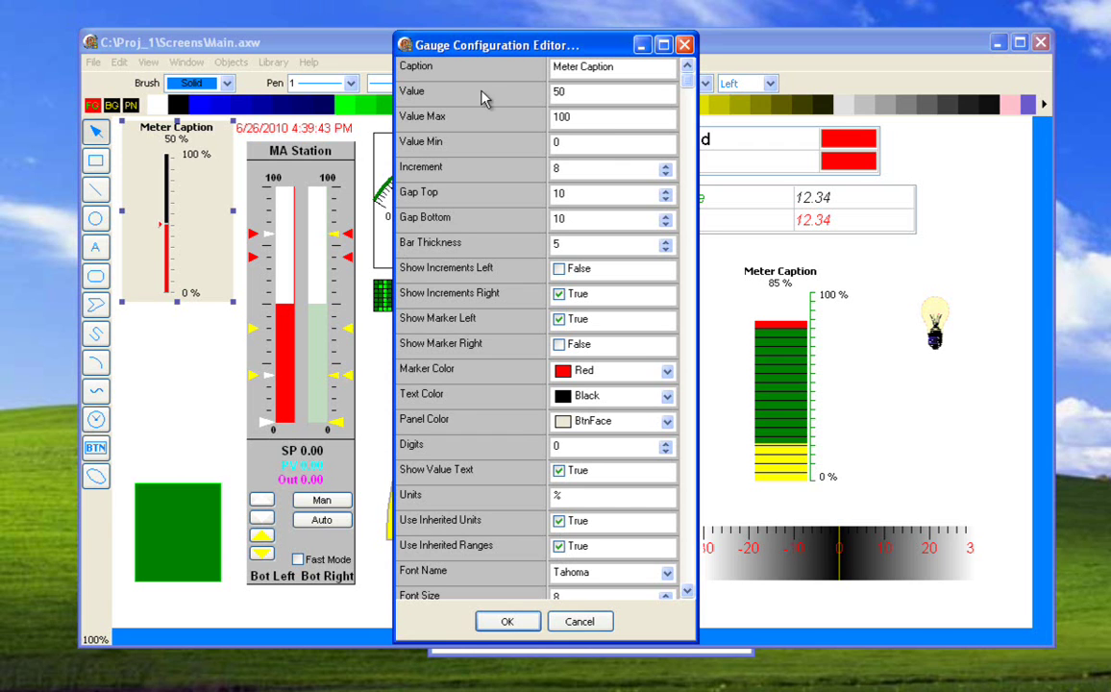
click(580, 126)
click(572, 141)
click(565, 495)
click(594, 97)
click(519, 623)
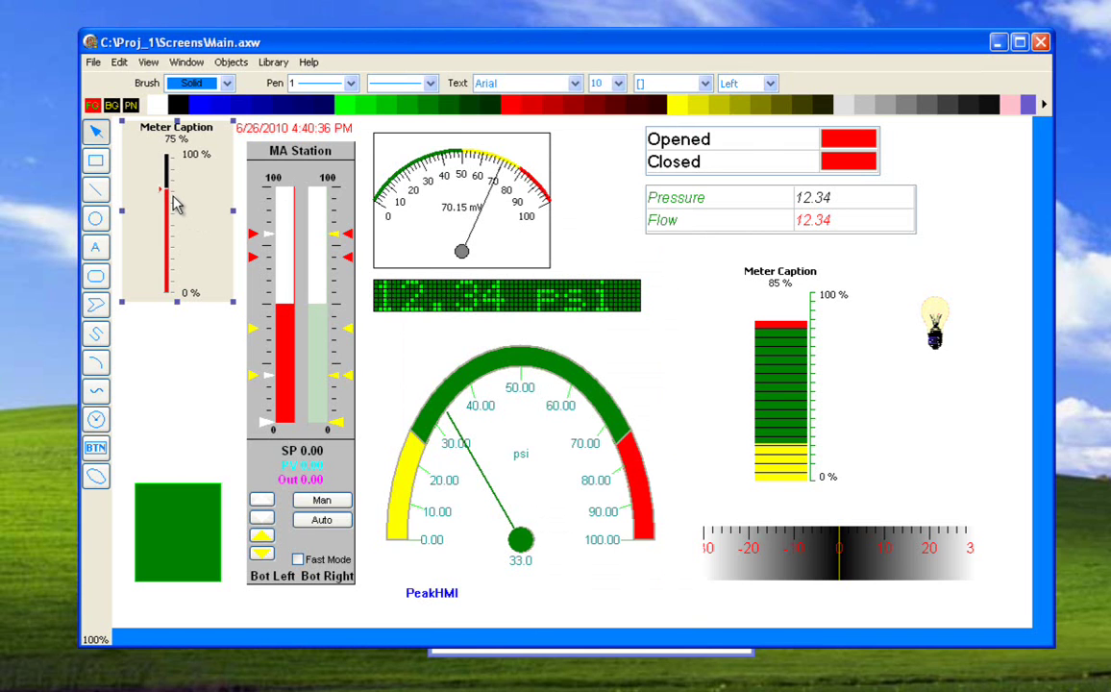
- Look up the Time/Date gauge among the available gauge types without adding one
click(97, 420)
click(210, 402)
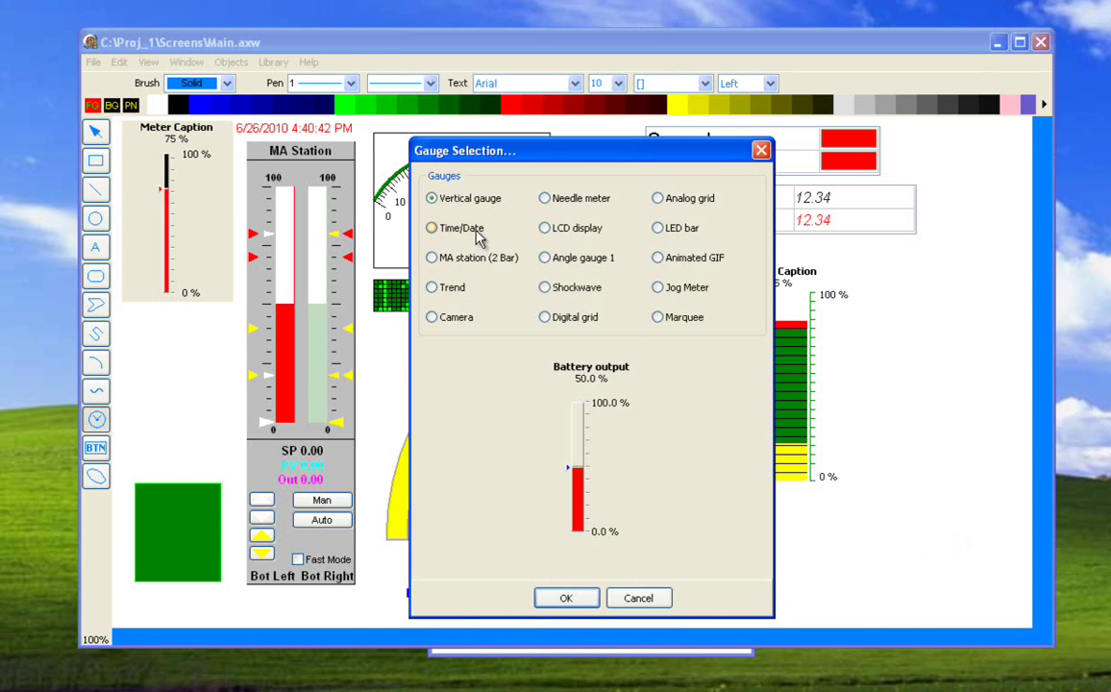
click(616, 600)
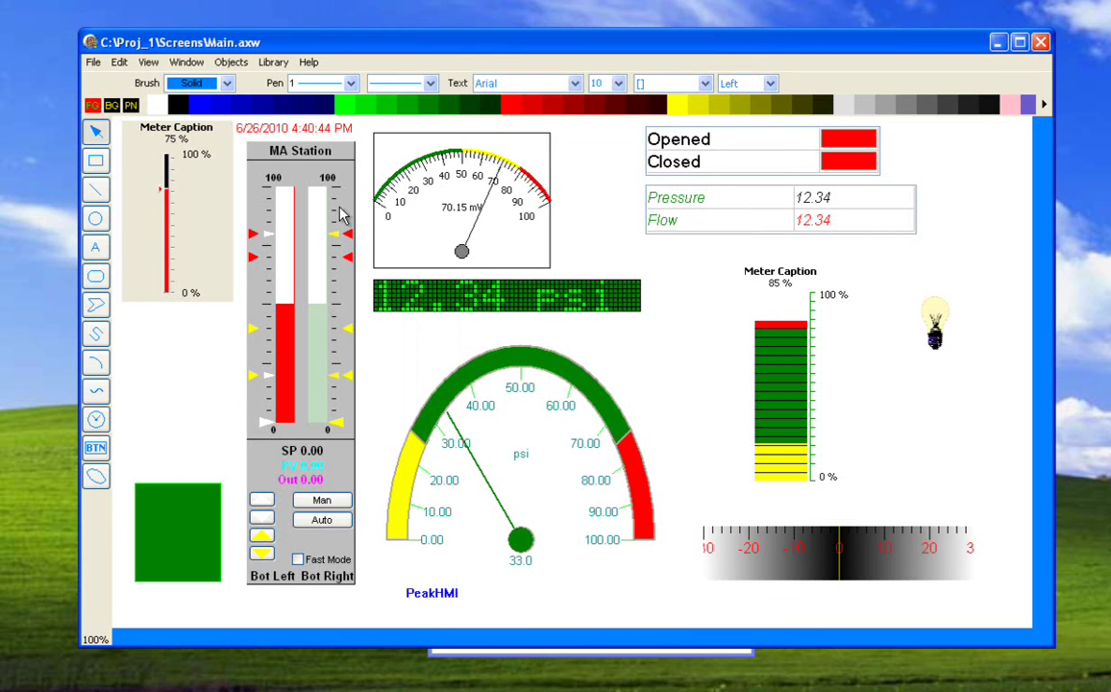
- Try the h:n:s d/m/yyyy format in the date/time display's Time/Date animation configuration
click(334, 137)
double_click(333, 137)
click(684, 461)
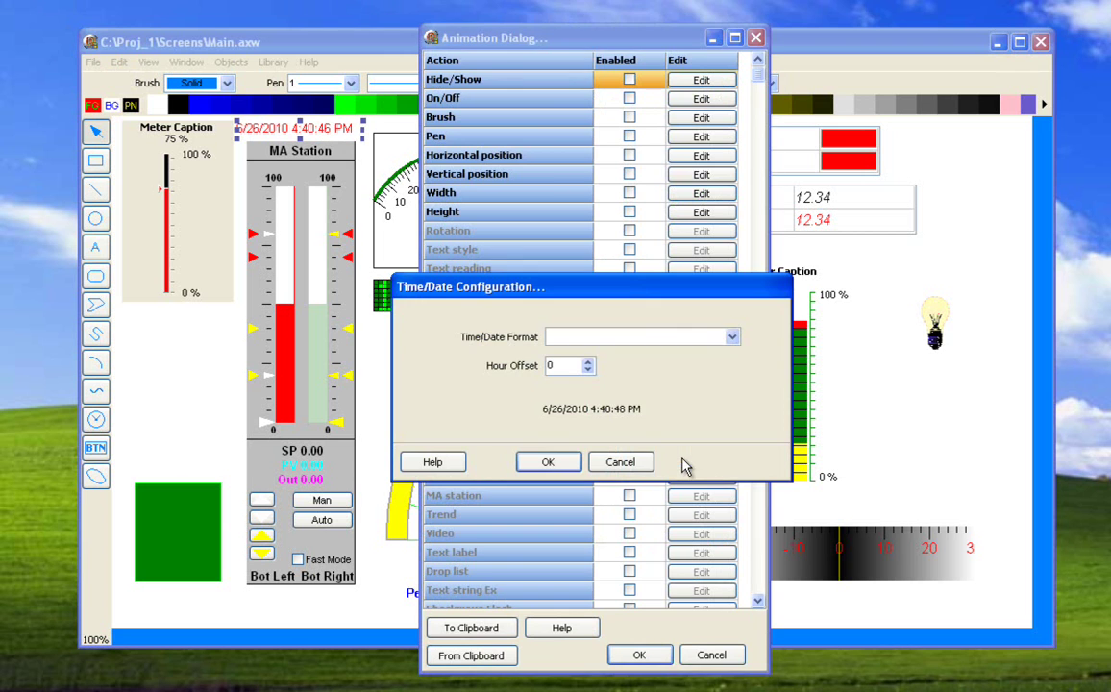
click(732, 338)
click(634, 354)
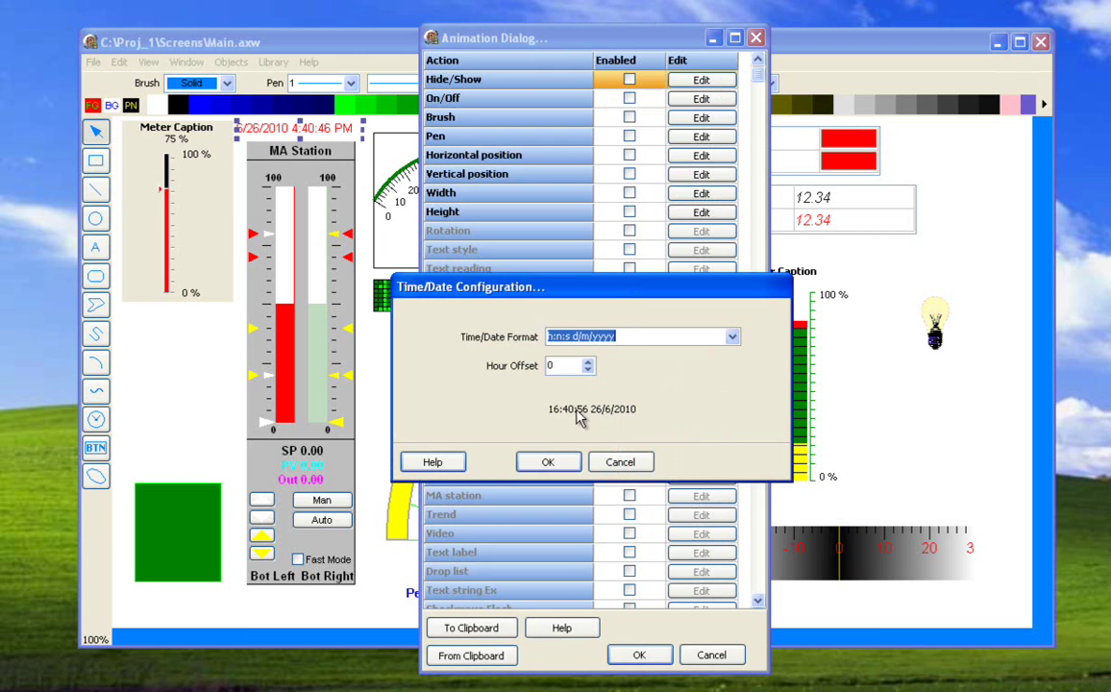
- Try the DD-MMM-YY format with an hour offset of -1 for the date/time display
click(732, 336)
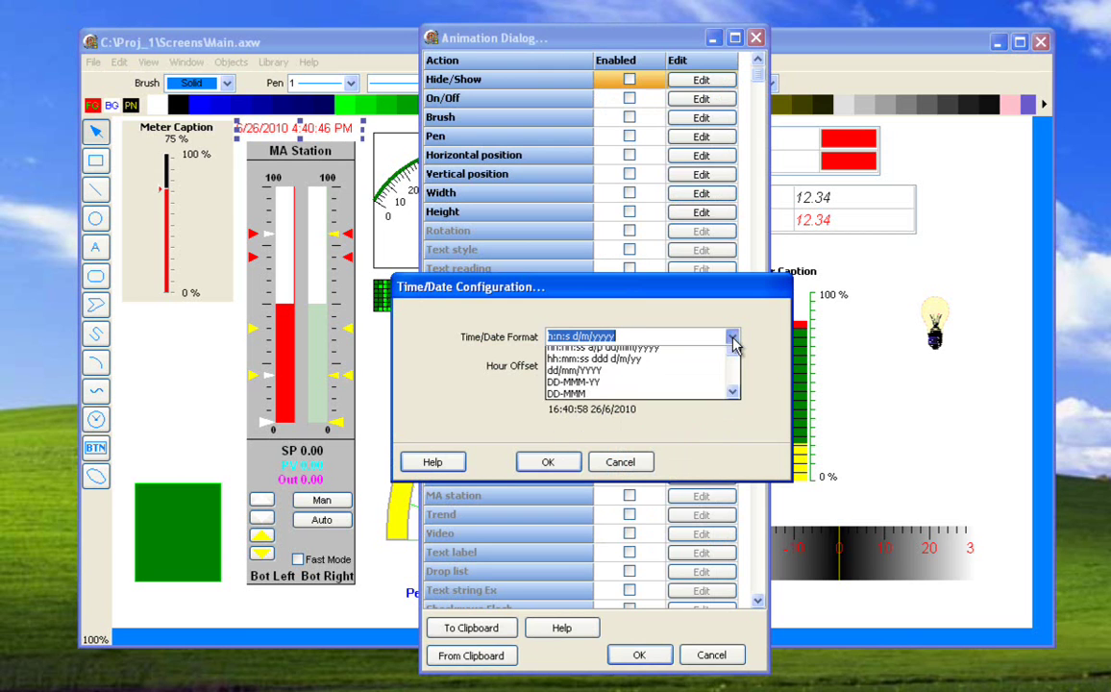
click(600, 422)
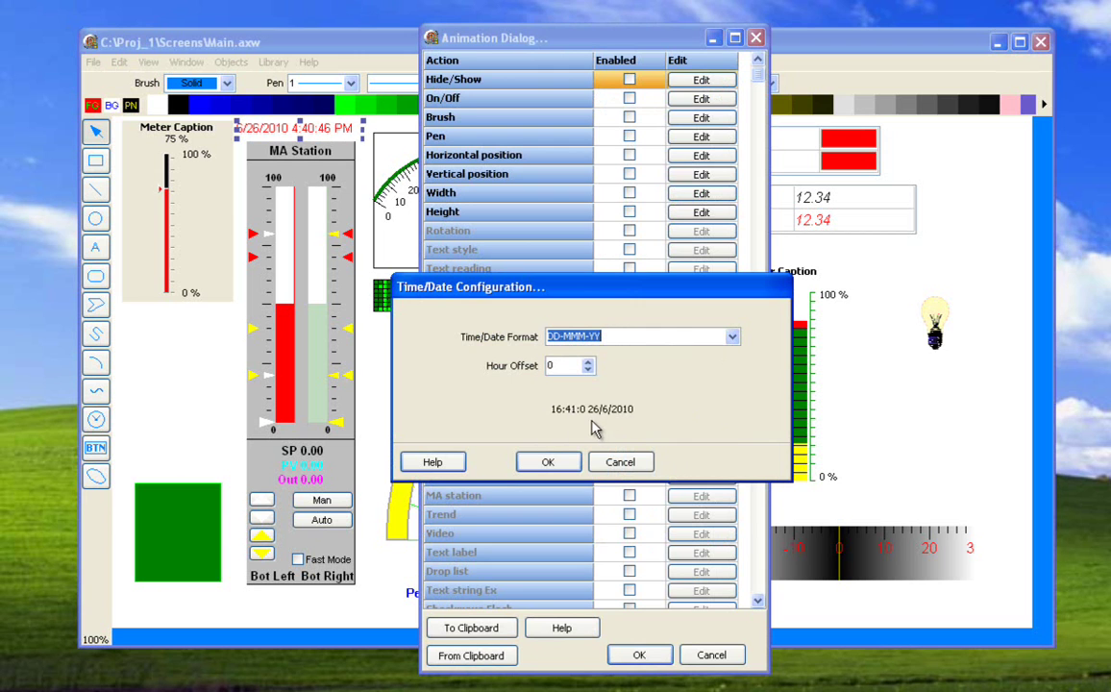
key(Tab)
click(588, 364)
click(589, 371)
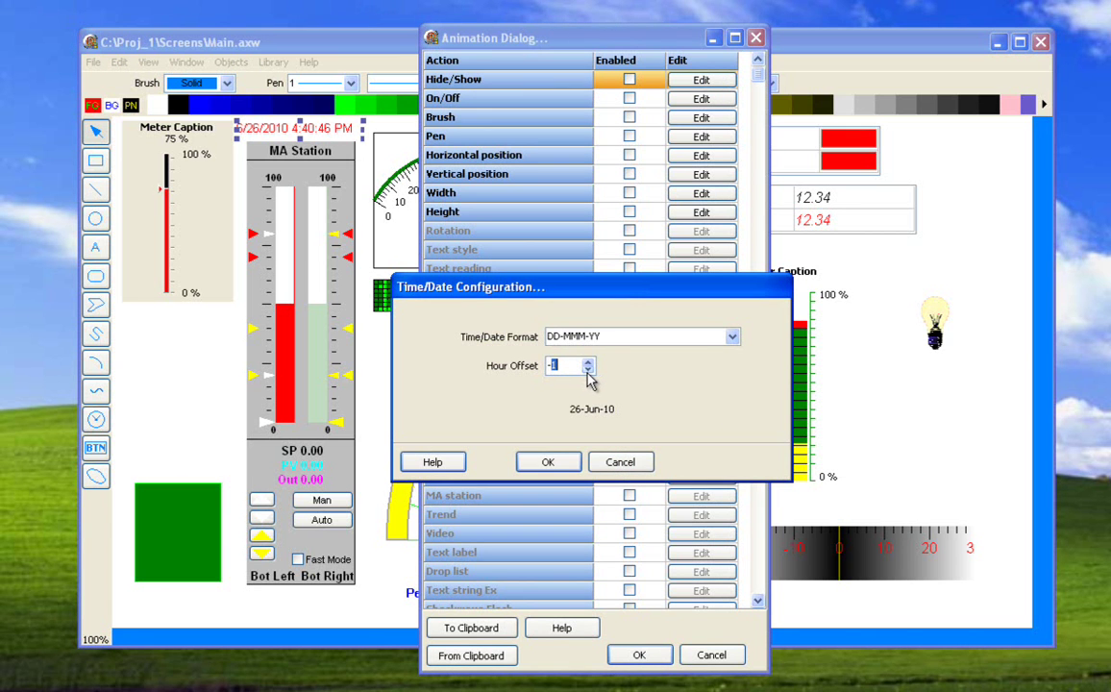
- Read the help on Time/Date mask specifiers, and leave the Time/Date configuration without saving its changes
click(441, 461)
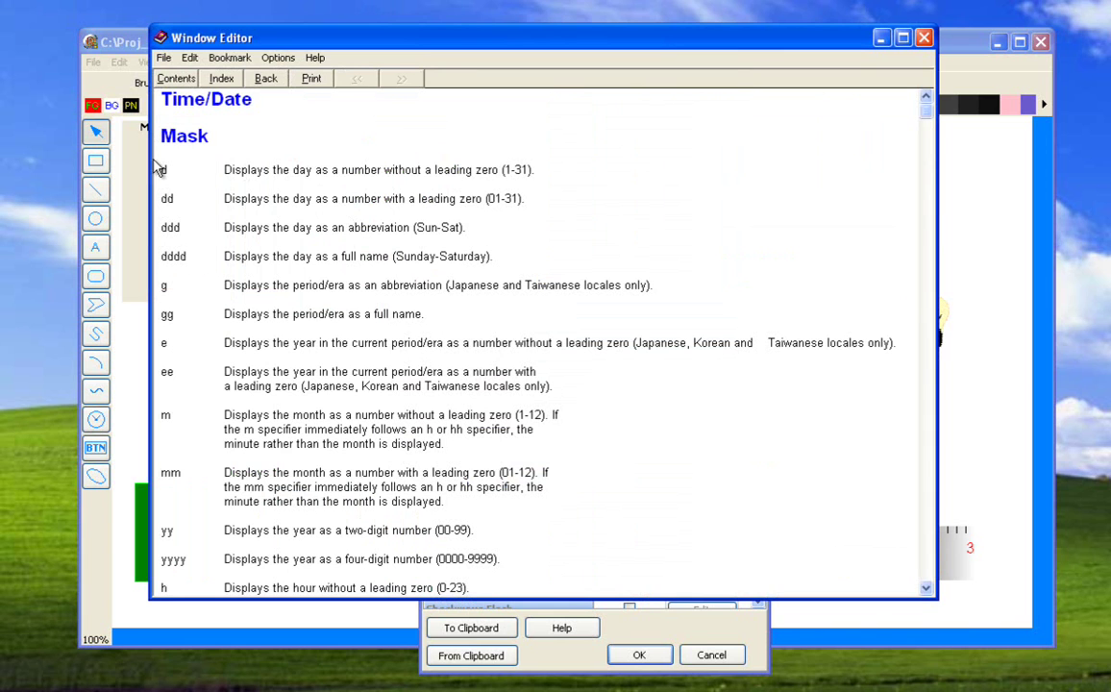
drag(186, 191, 169, 199)
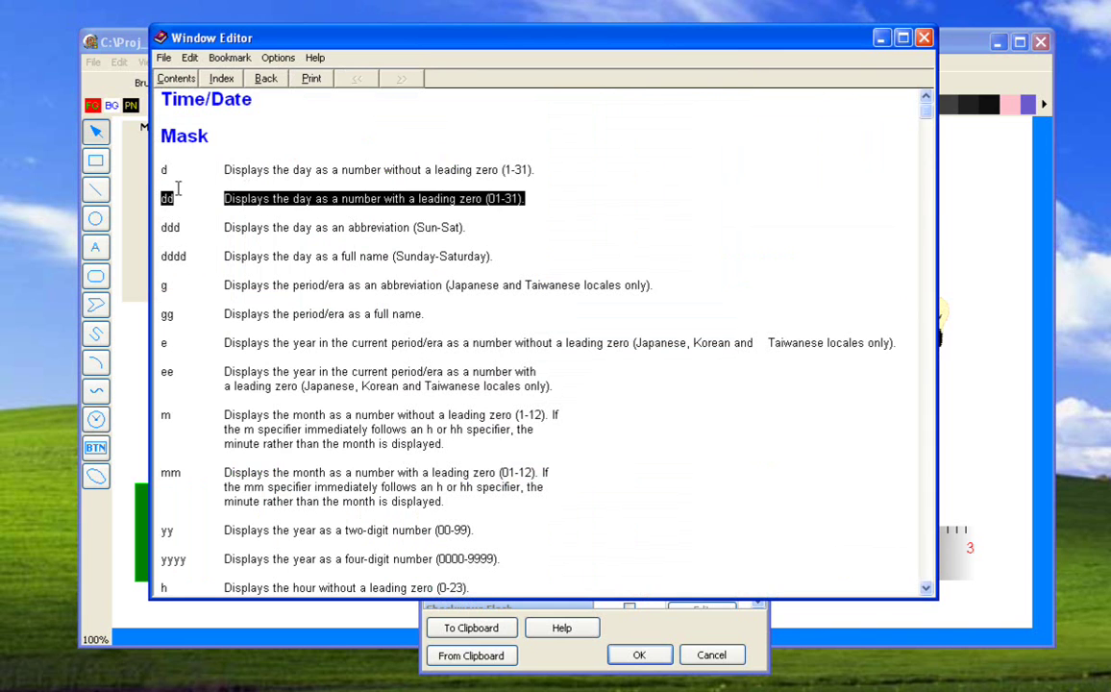
click(175, 196)
scroll(201, 378, down, 5)
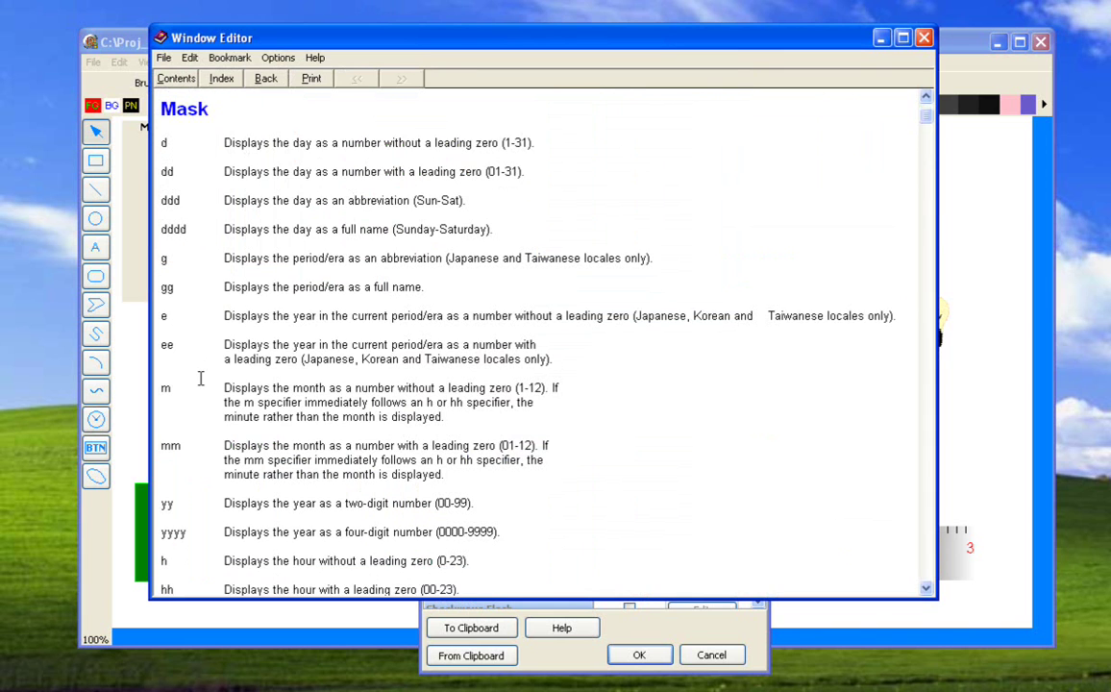
scroll(201, 379, down, 6)
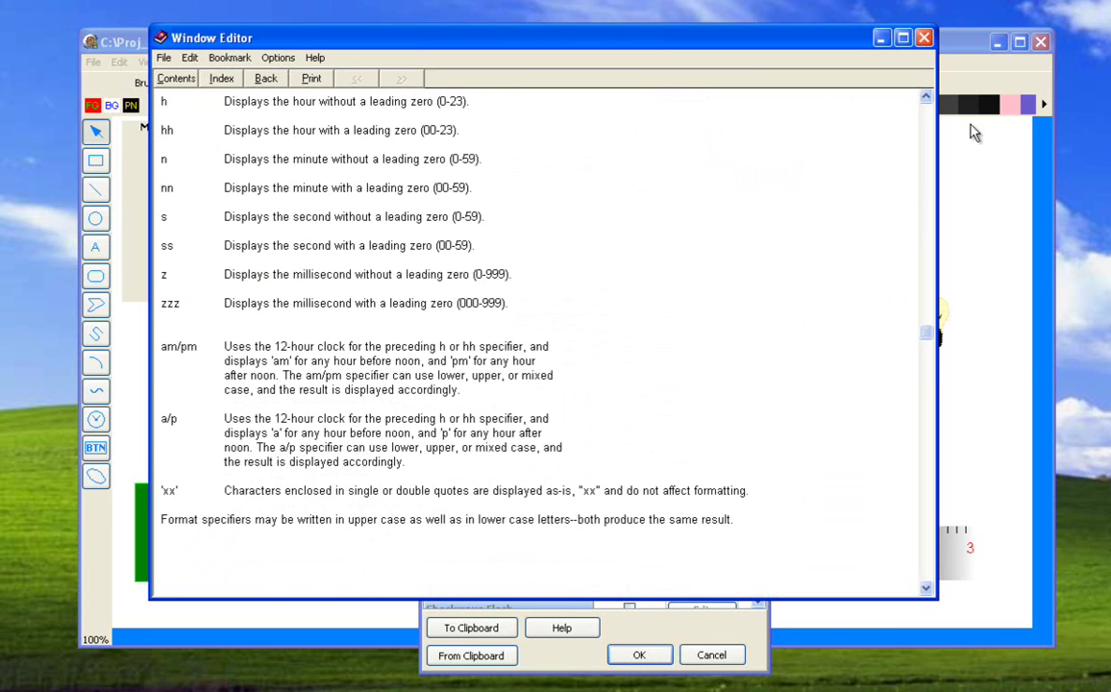
click(924, 37)
click(620, 462)
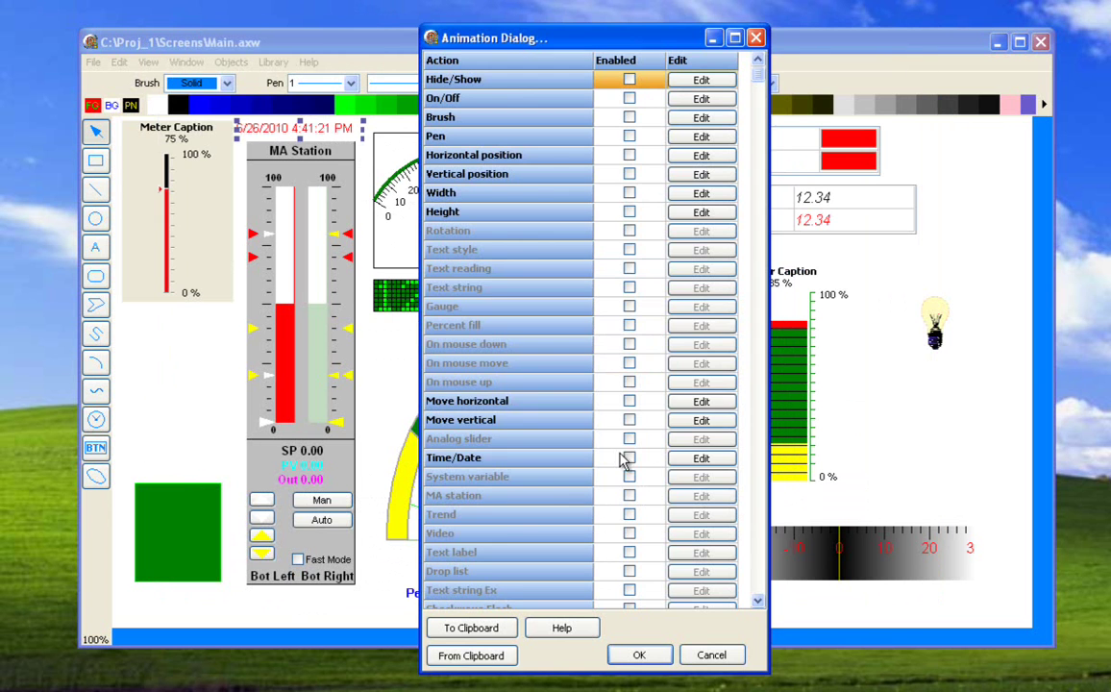
click(639, 655)
- Look up the MA station (2 Bar) gauge among the available gauge types without adding one
click(96, 419)
click(165, 379)
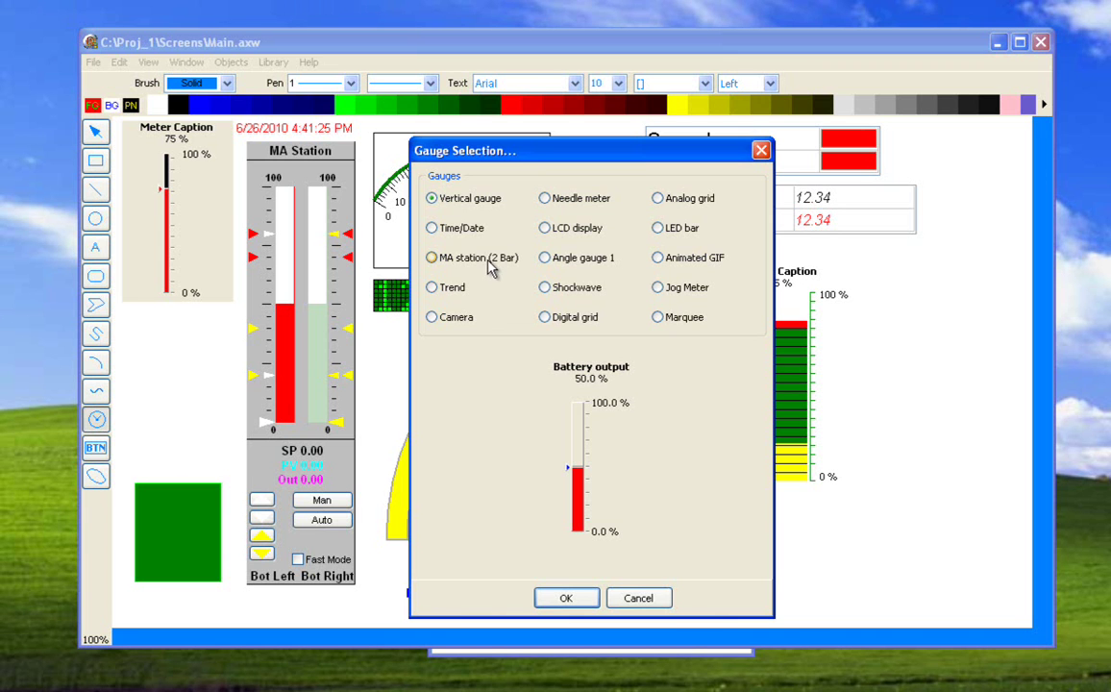
click(638, 597)
- Select the MA station gauge and view the list of MA configurations without changing it
click(290, 314)
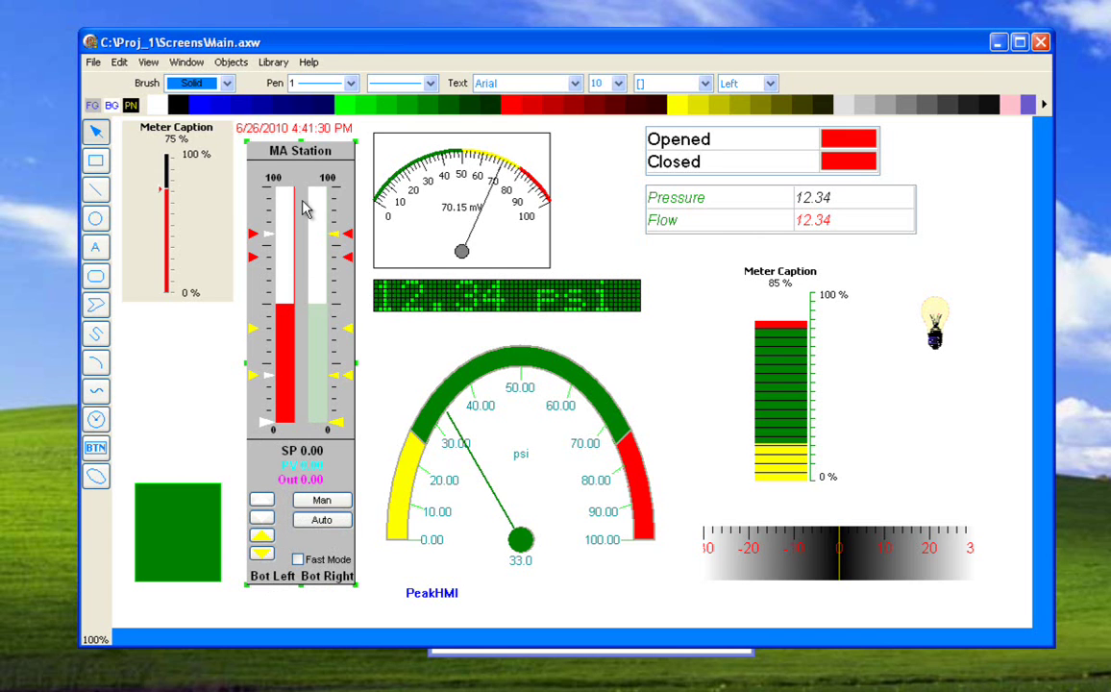
click(148, 61)
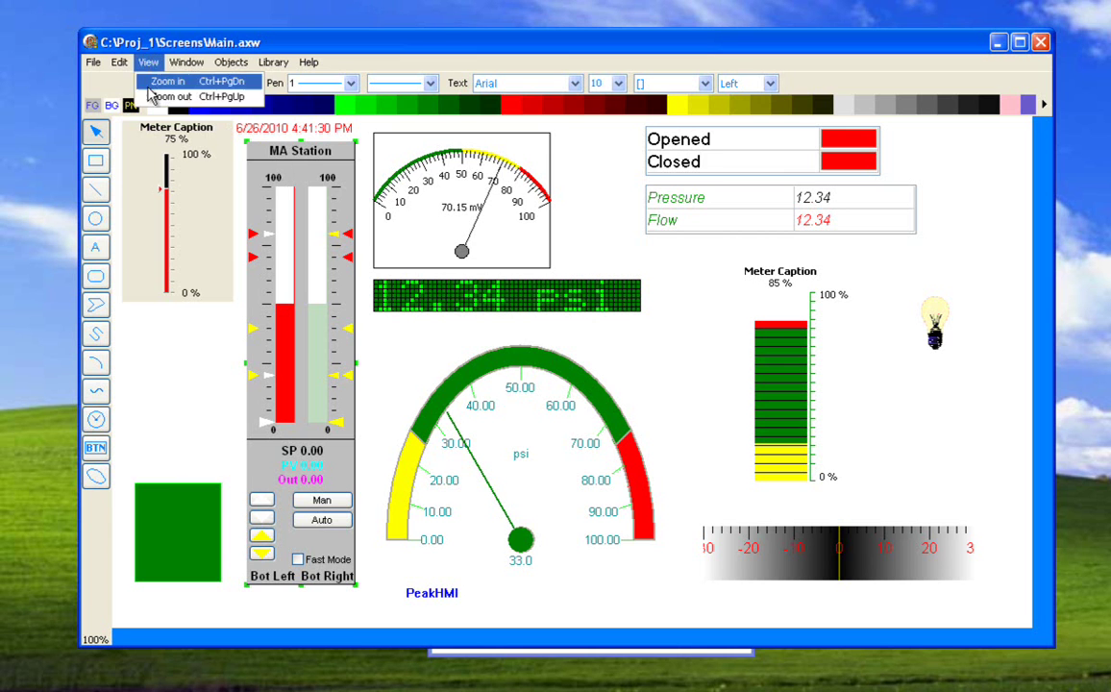
mouse_move(119, 62)
click(138, 186)
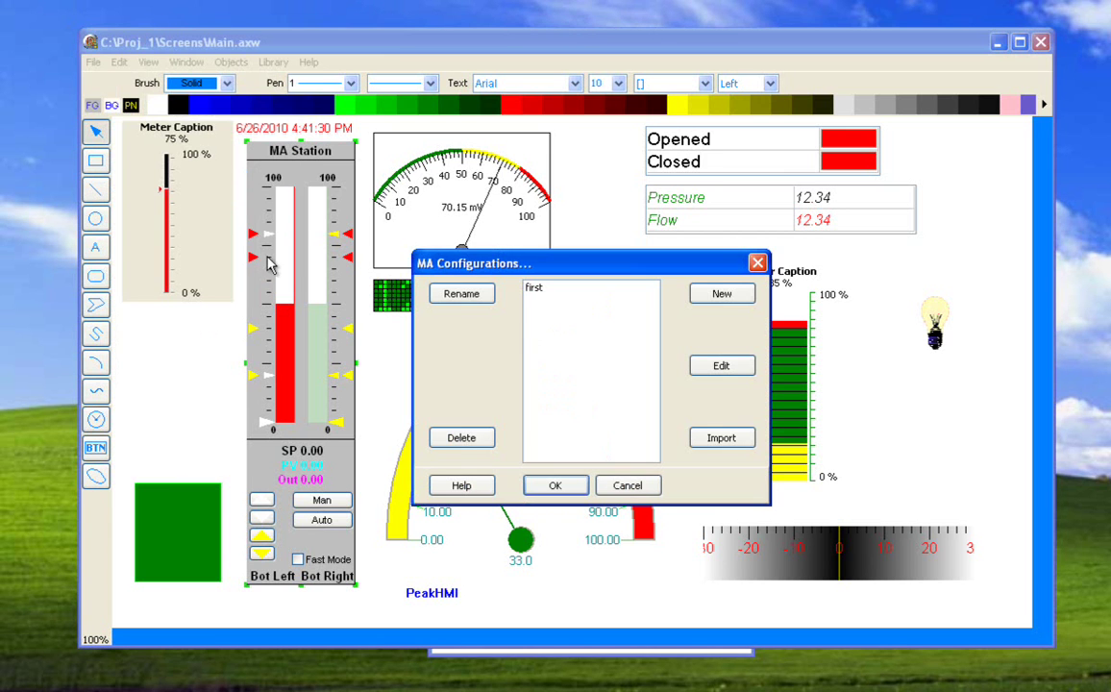
drag(499, 273, 548, 261)
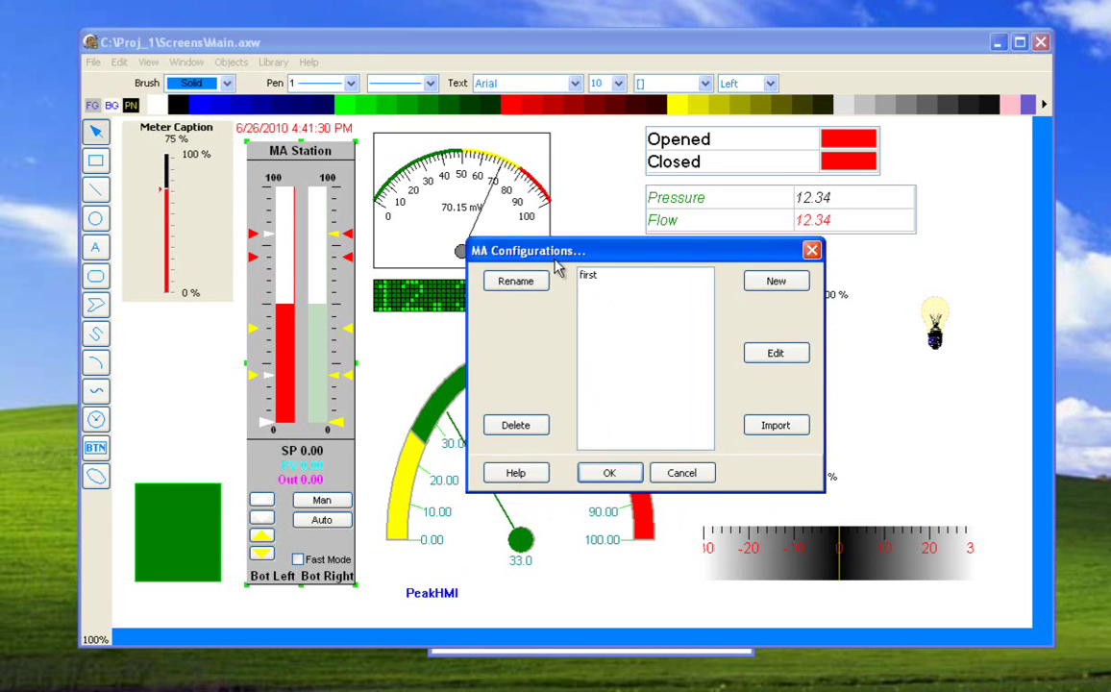
click(658, 469)
- Check the station name and configuration assigned in the MA station gauge's animation settings, leaving them unchanged
double_click(338, 306)
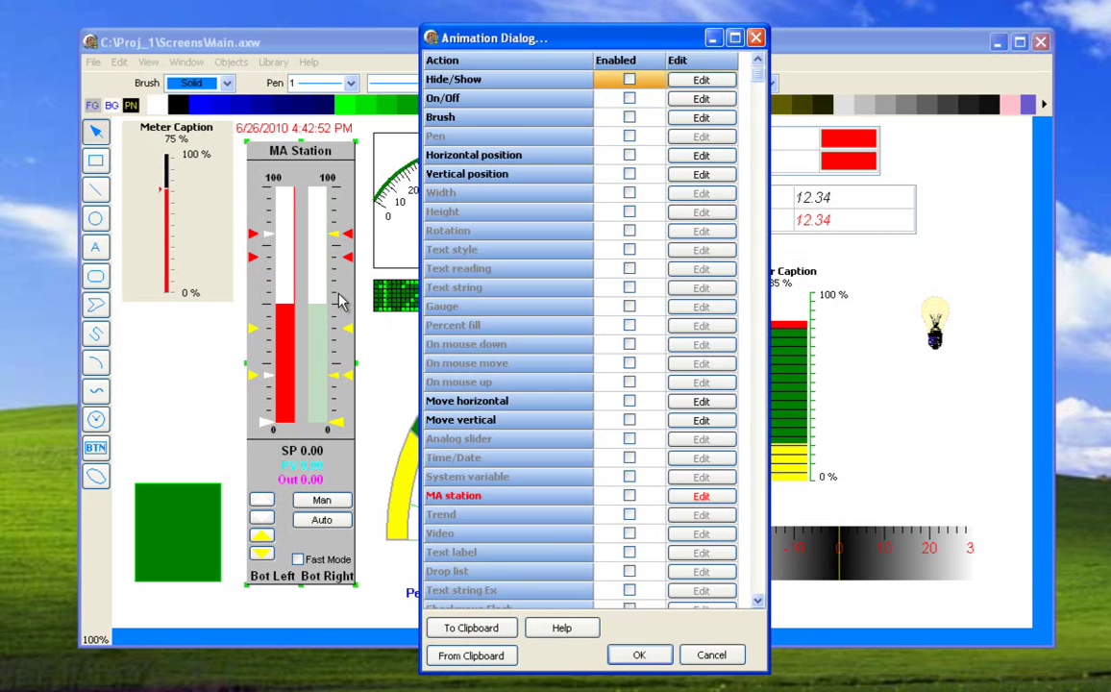
click(687, 495)
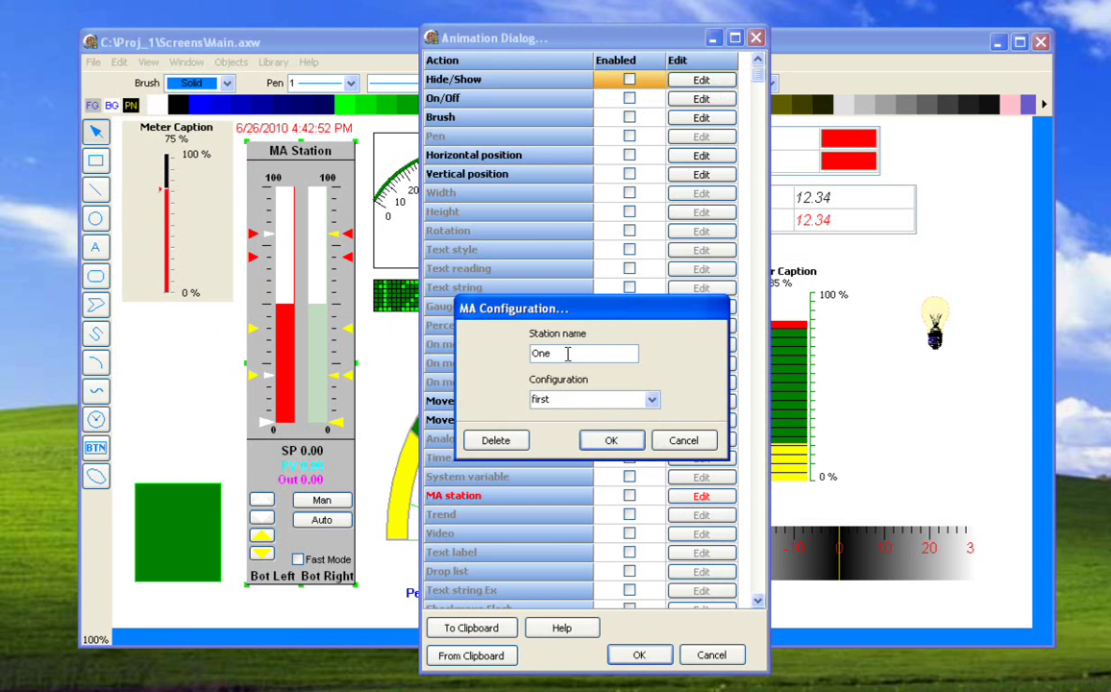
click(675, 442)
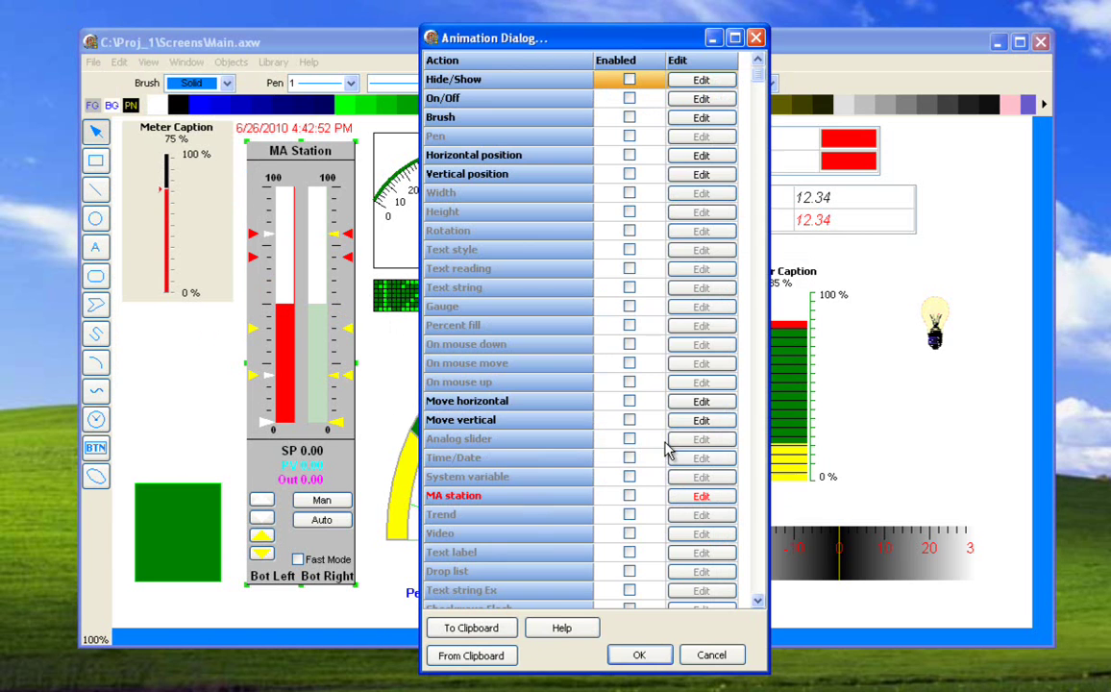
click(708, 655)
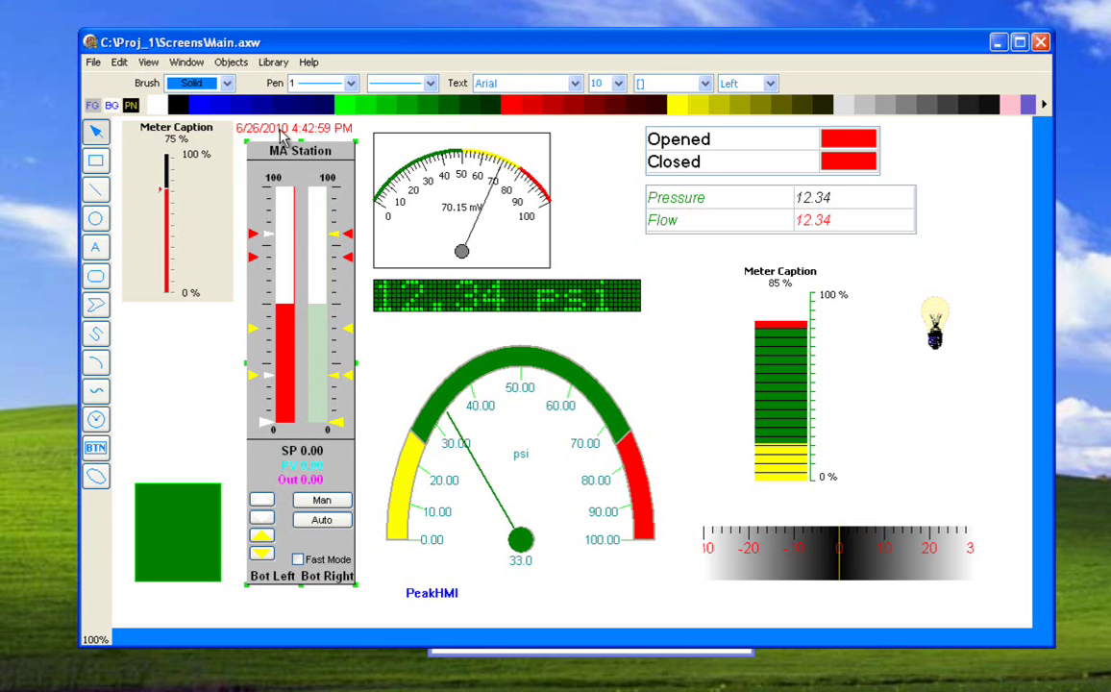
- Open the MA configuration named first for editing, and move its editor clear of the MA station gauge
click(152, 64)
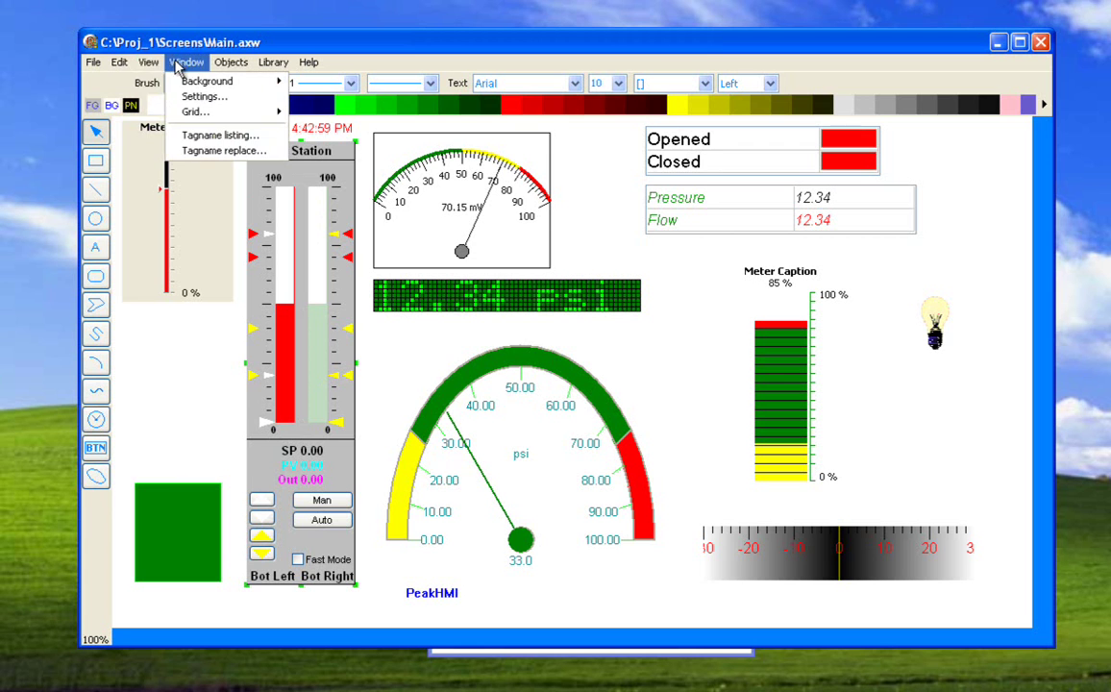
mouse_move(125, 65)
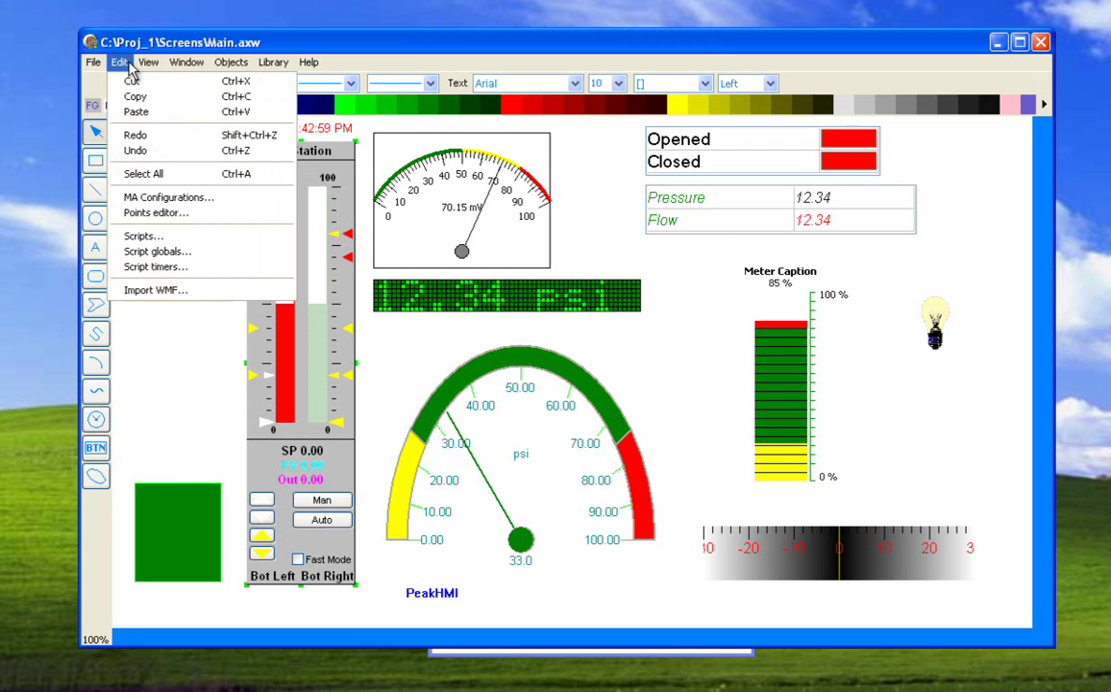
click(130, 197)
double_click(544, 300)
drag(534, 123, 671, 97)
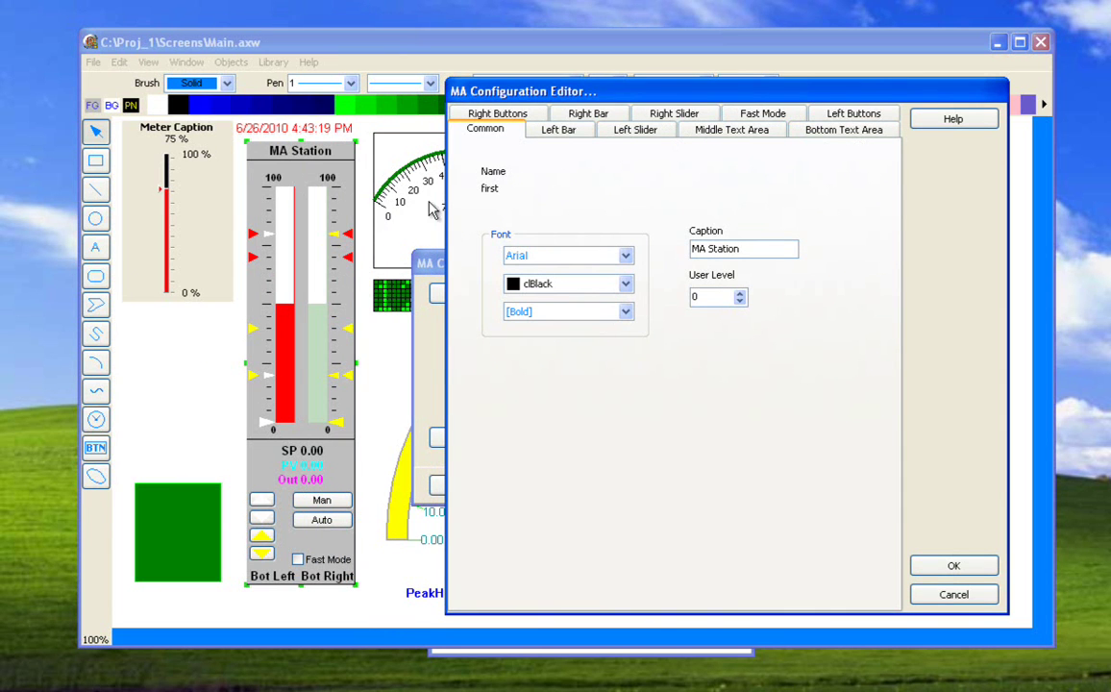
- Review the left bar, left slider, middle and bottom text area, and right button settings of the MA configuration without saving
click(558, 131)
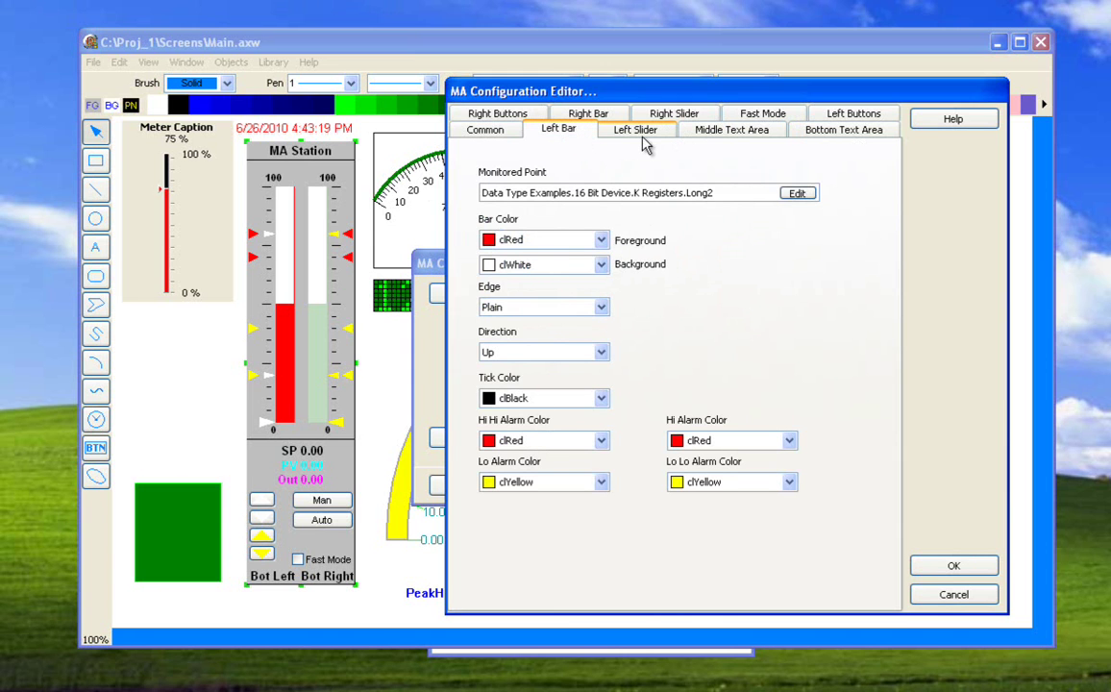
click(644, 138)
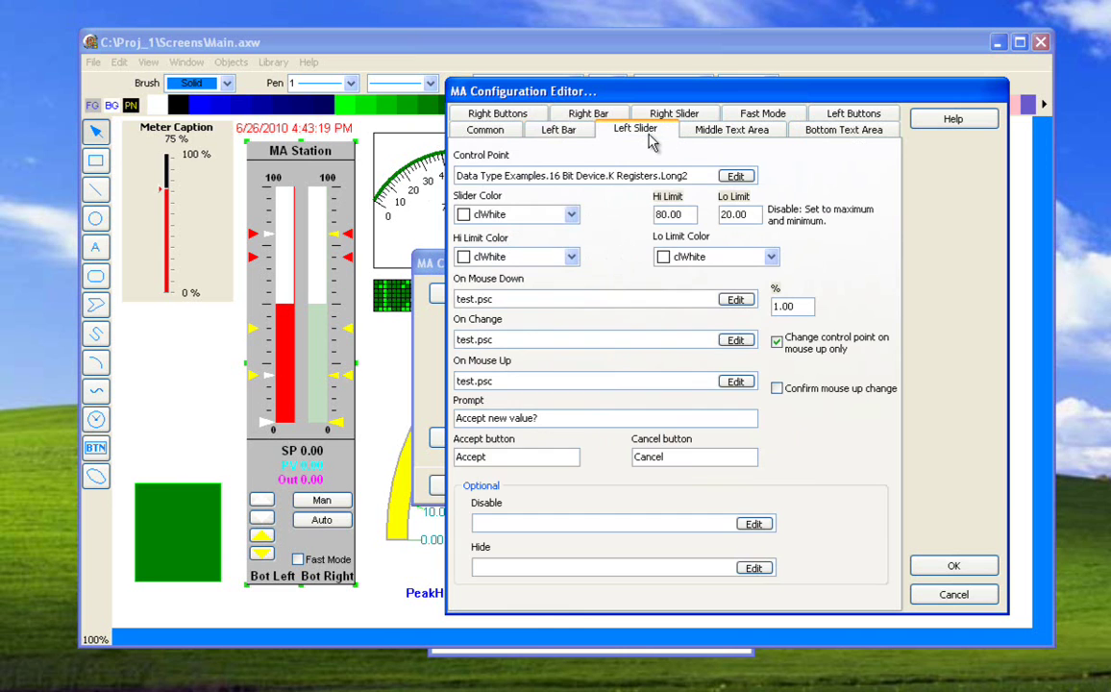
click(728, 131)
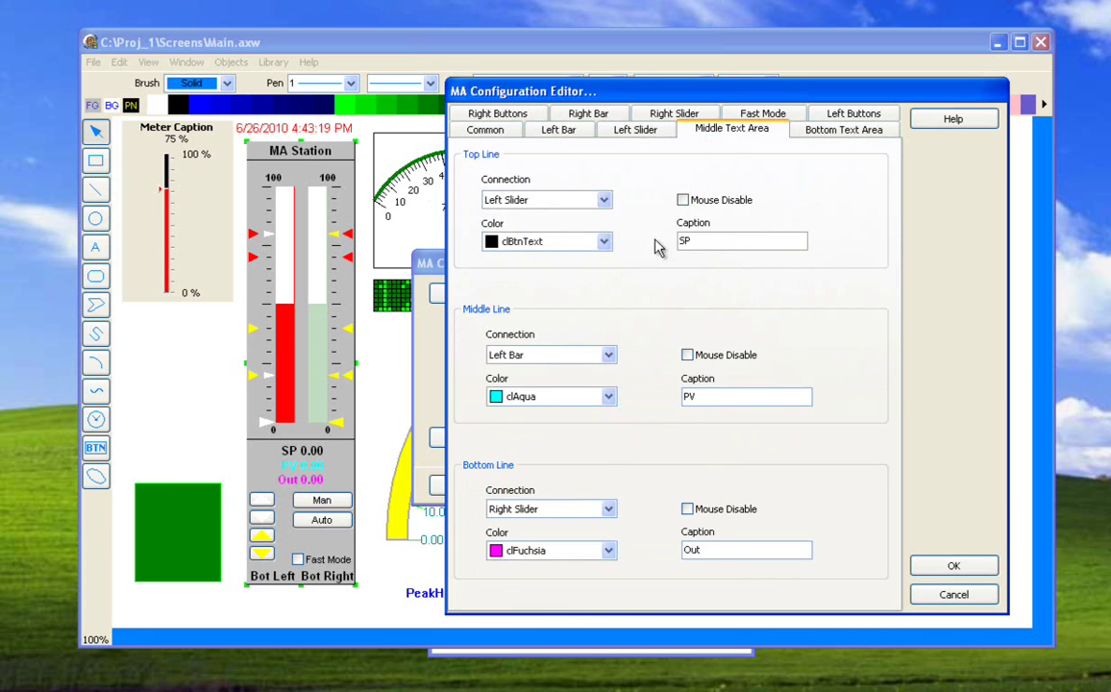
click(838, 132)
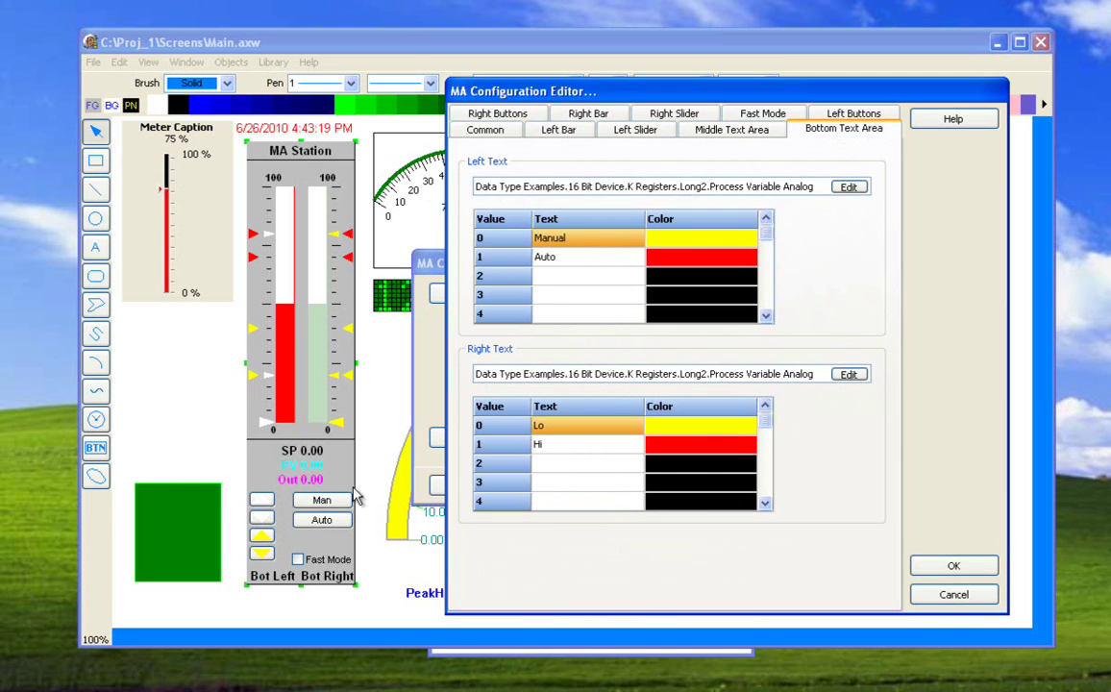
click(532, 116)
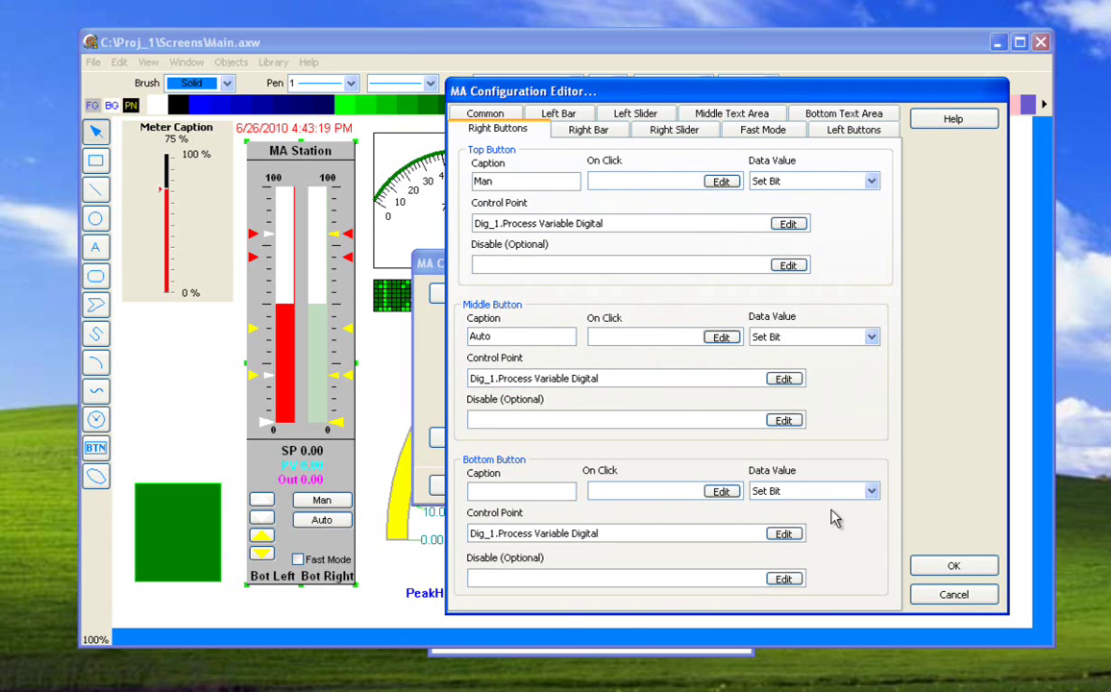
click(929, 595)
click(629, 488)
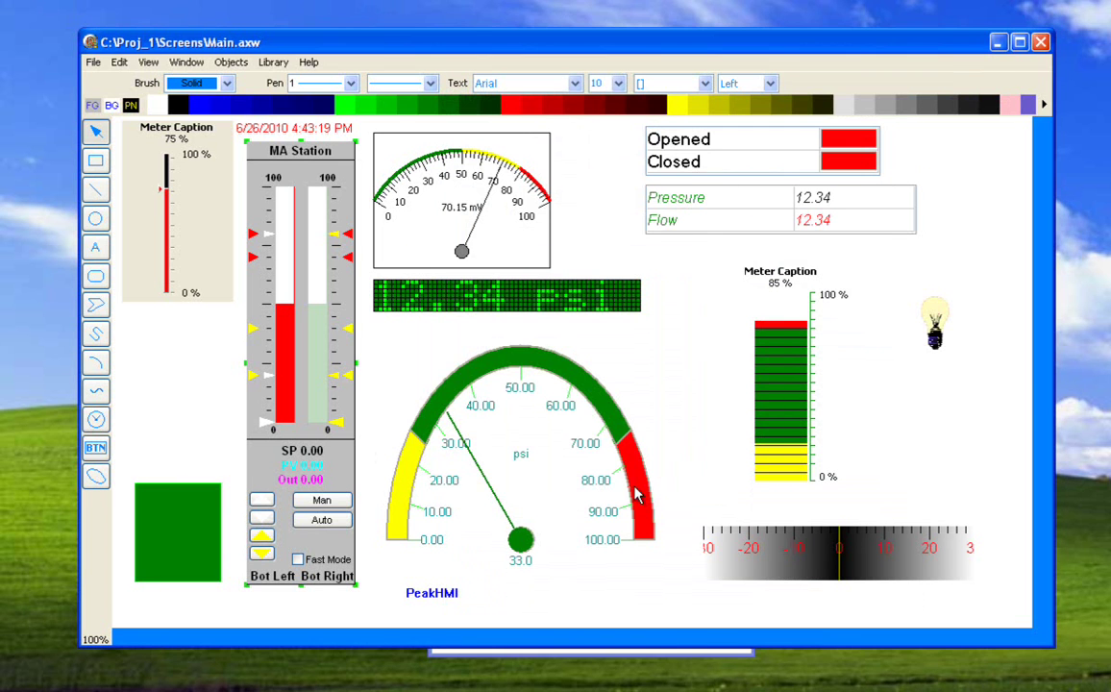
- Add a Camera gauge to the screen and move it over the LED bar meter
click(95, 419)
click(413, 362)
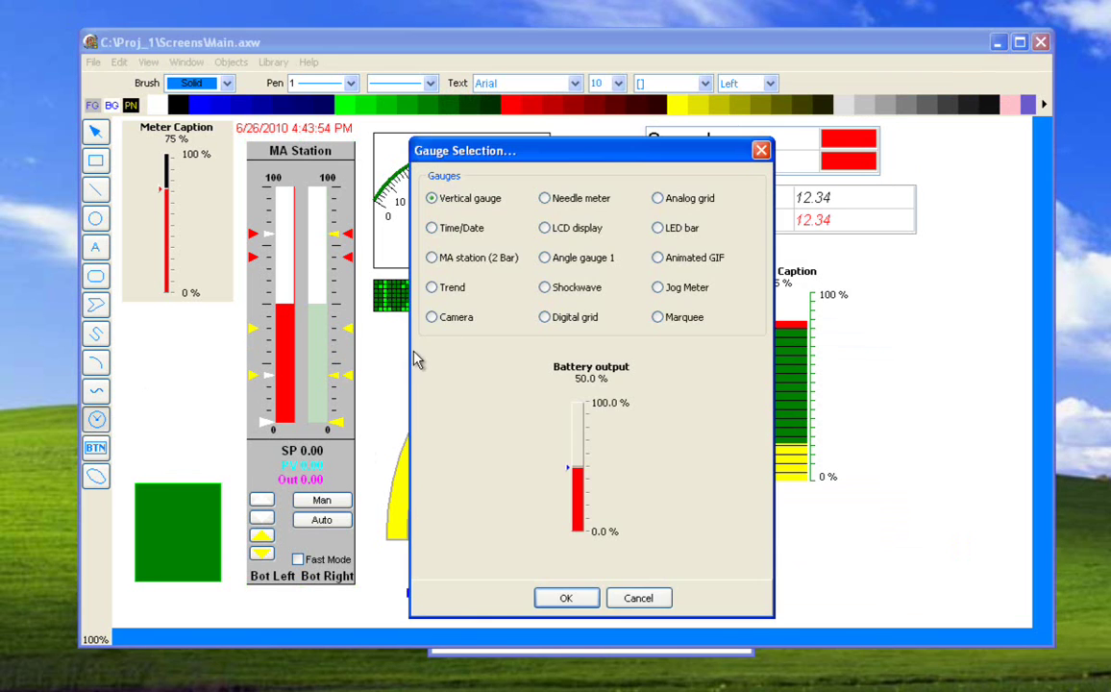
click(454, 288)
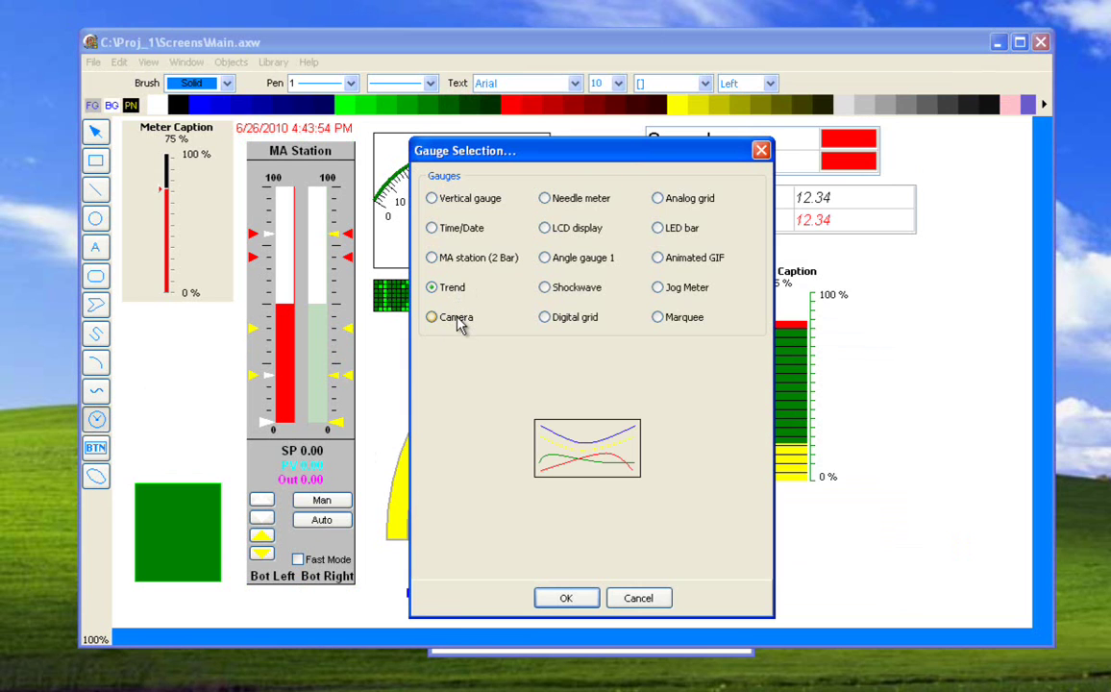
click(458, 323)
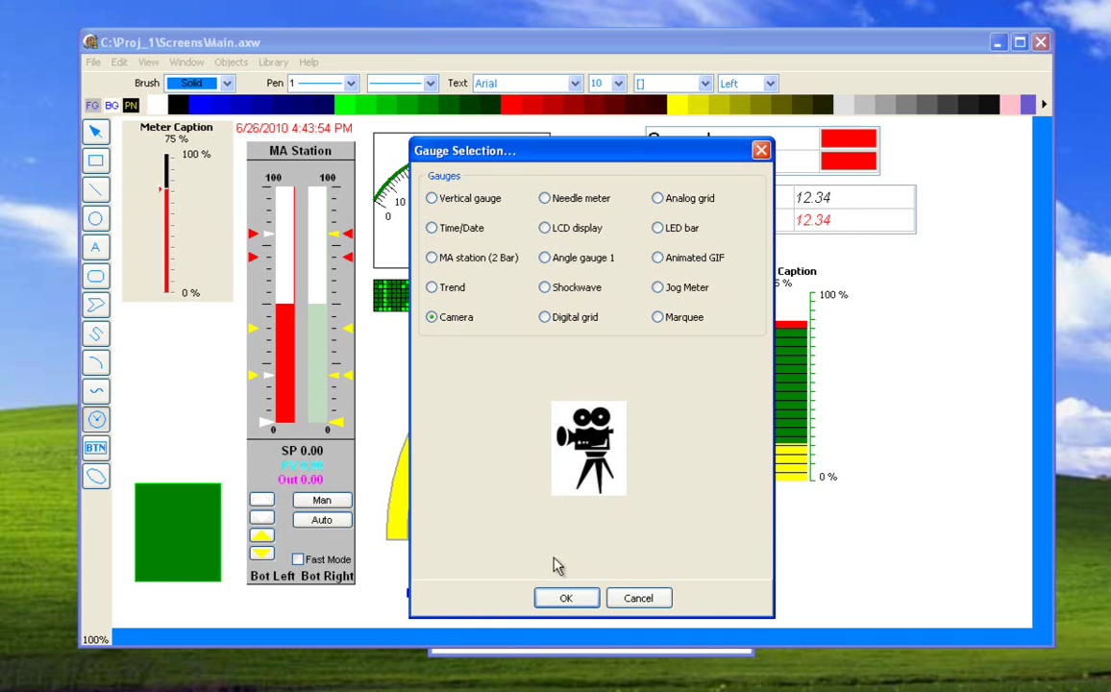
click(566, 598)
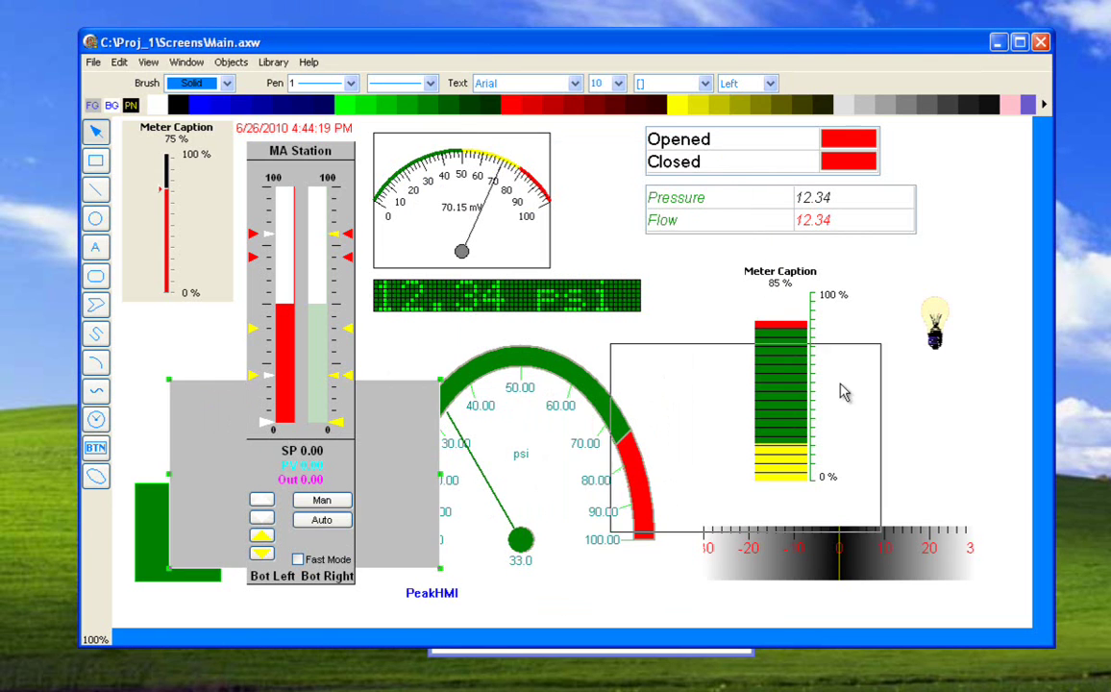
drag(393, 431, 853, 372)
- Open the Camera gauge's Video animation settings and check its video source options without choosing a source
right_click(861, 385)
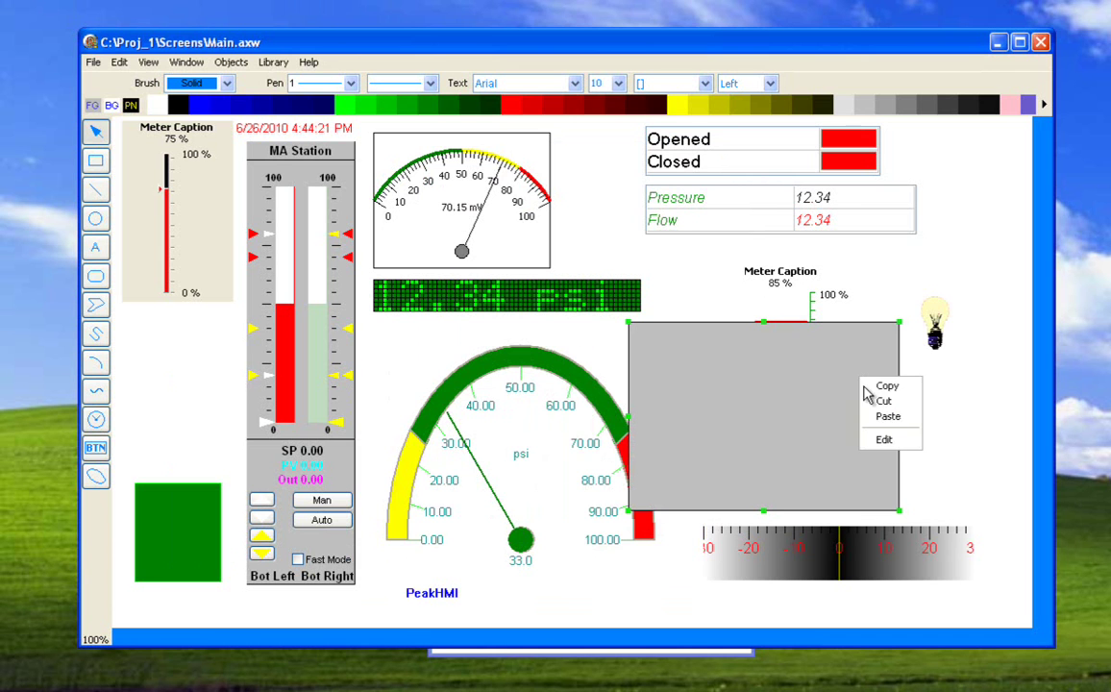
click(884, 441)
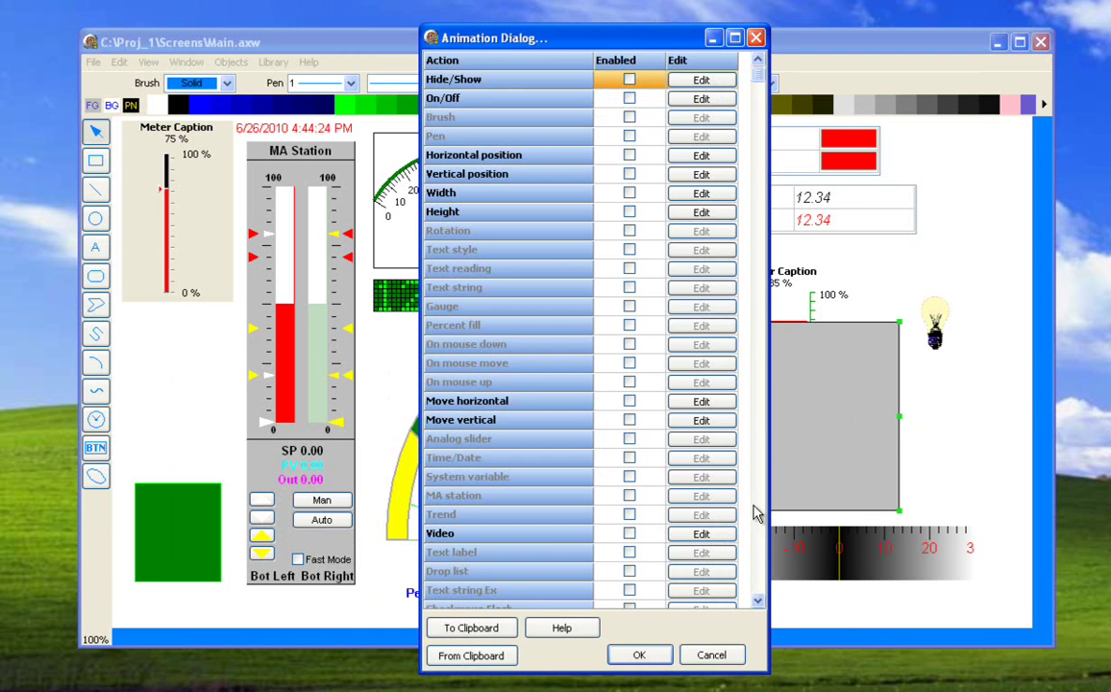
click(702, 533)
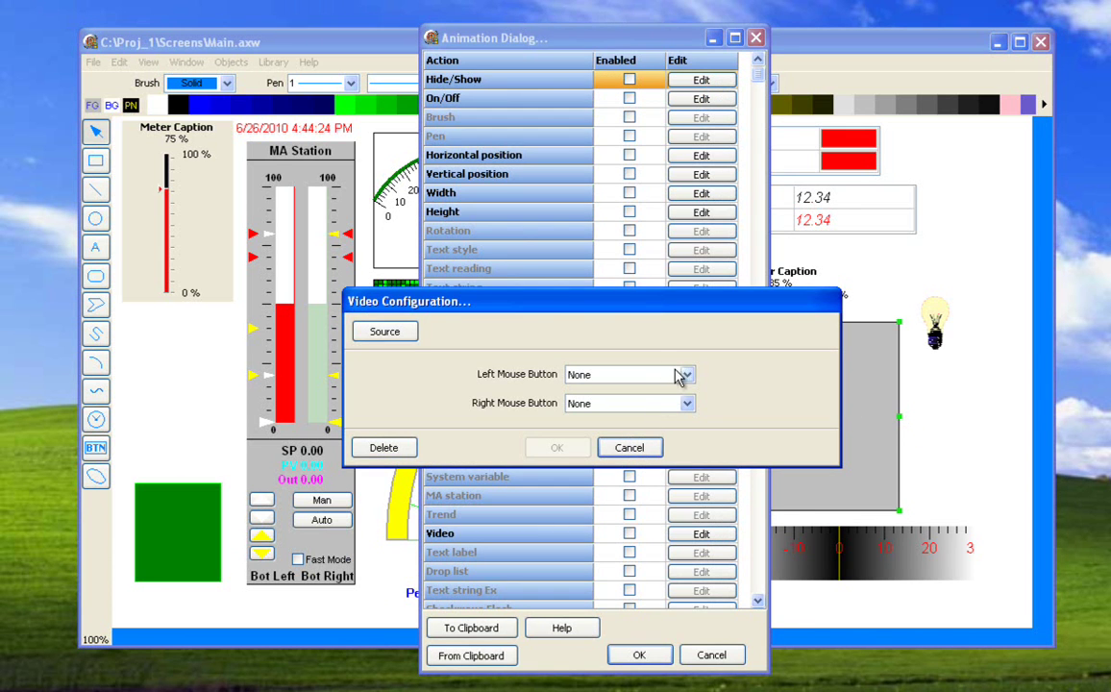
click(409, 332)
click(617, 527)
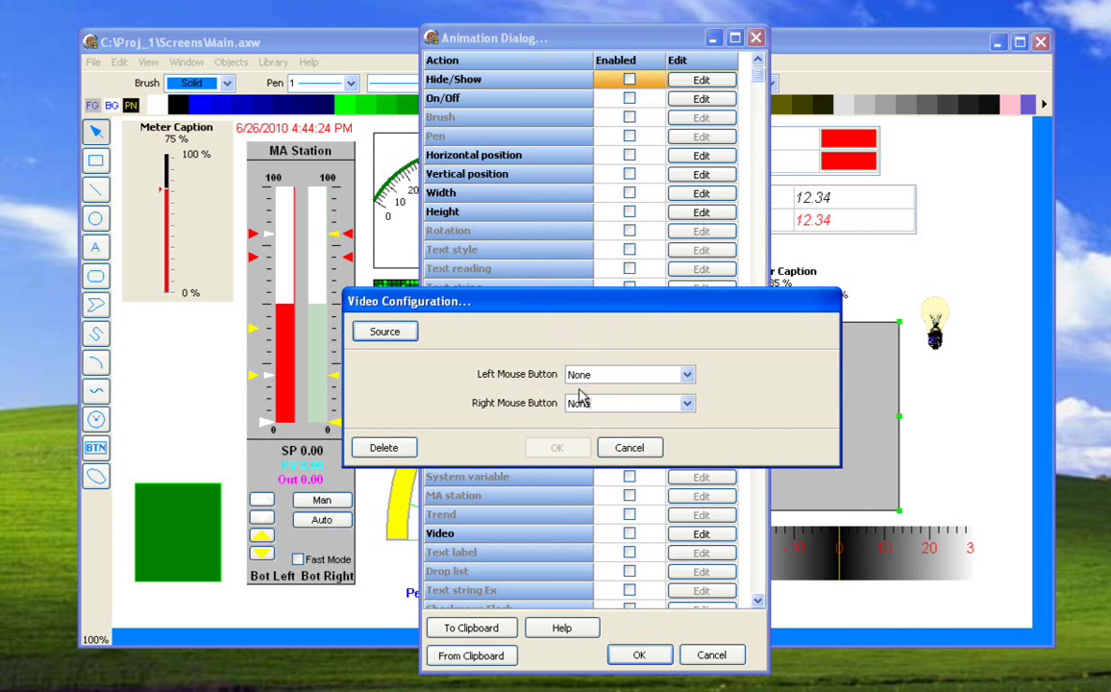
- Try Capture for the left mouse button and Record for the right in the video configuration, leaving it without saving
click(687, 376)
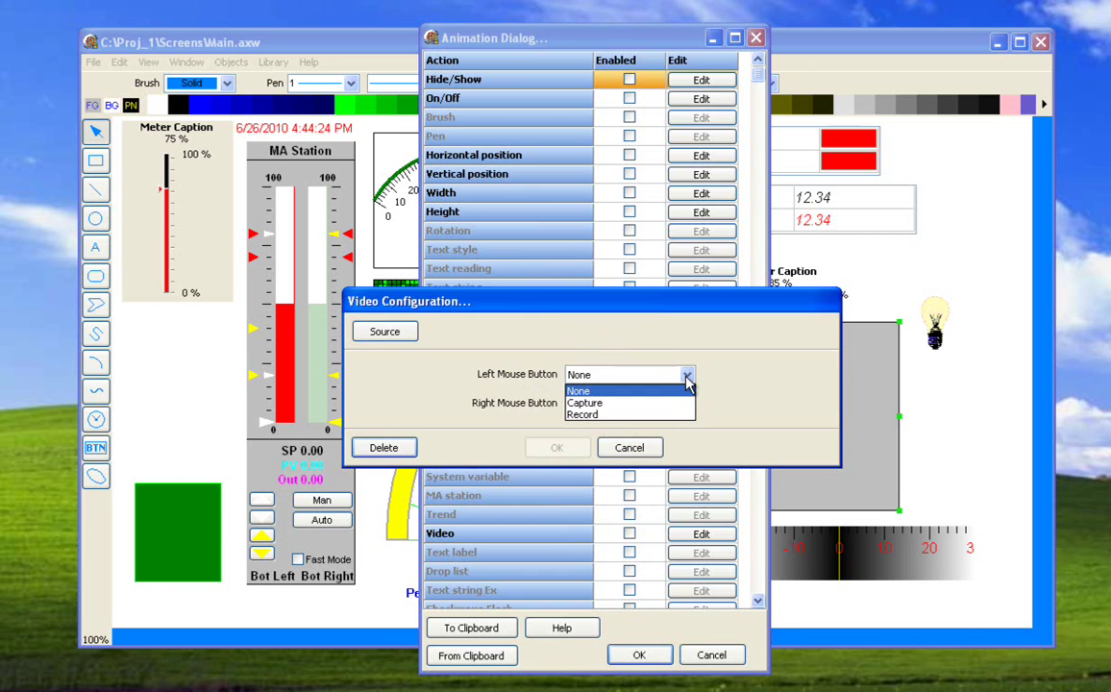
click(688, 377)
click(687, 375)
click(654, 408)
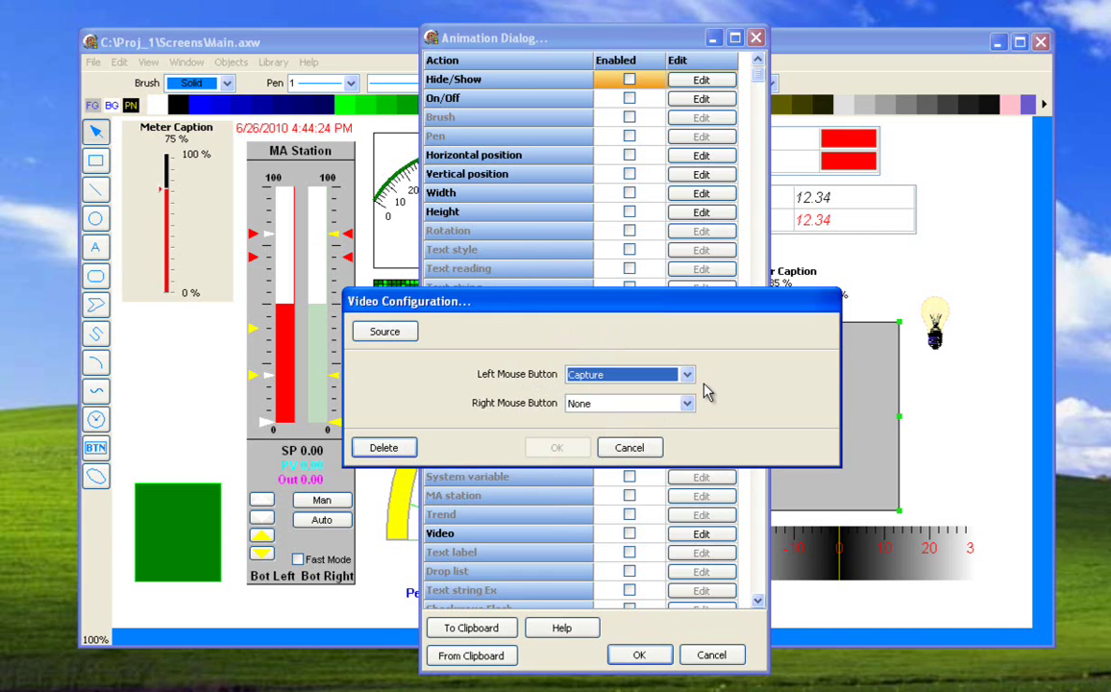
click(686, 404)
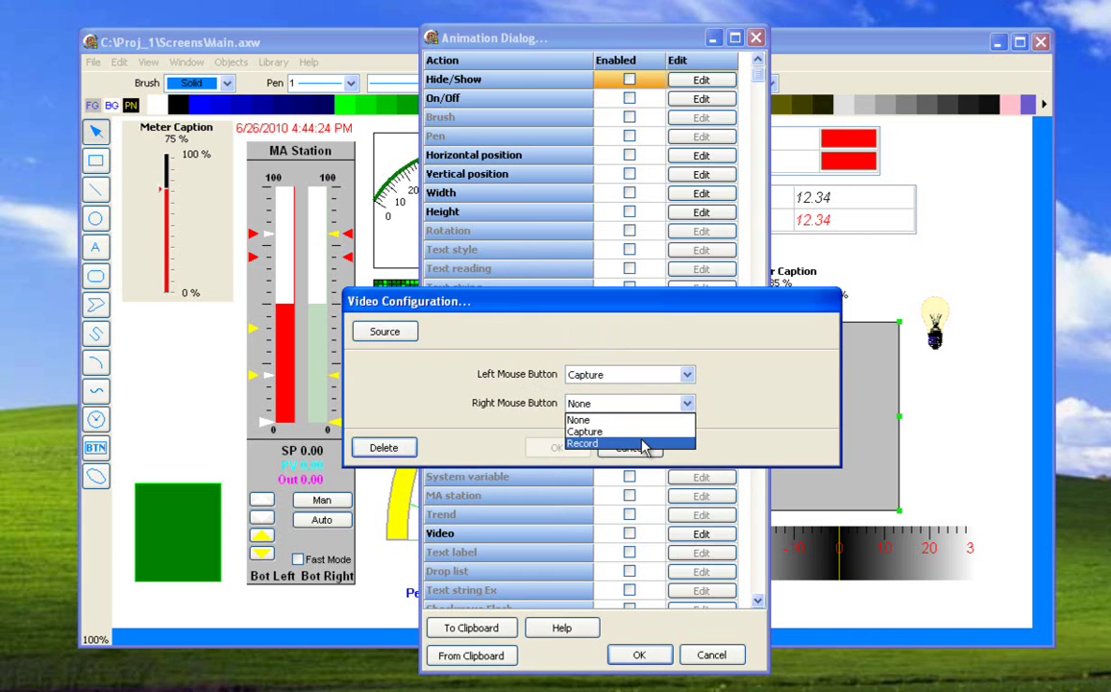
click(644, 444)
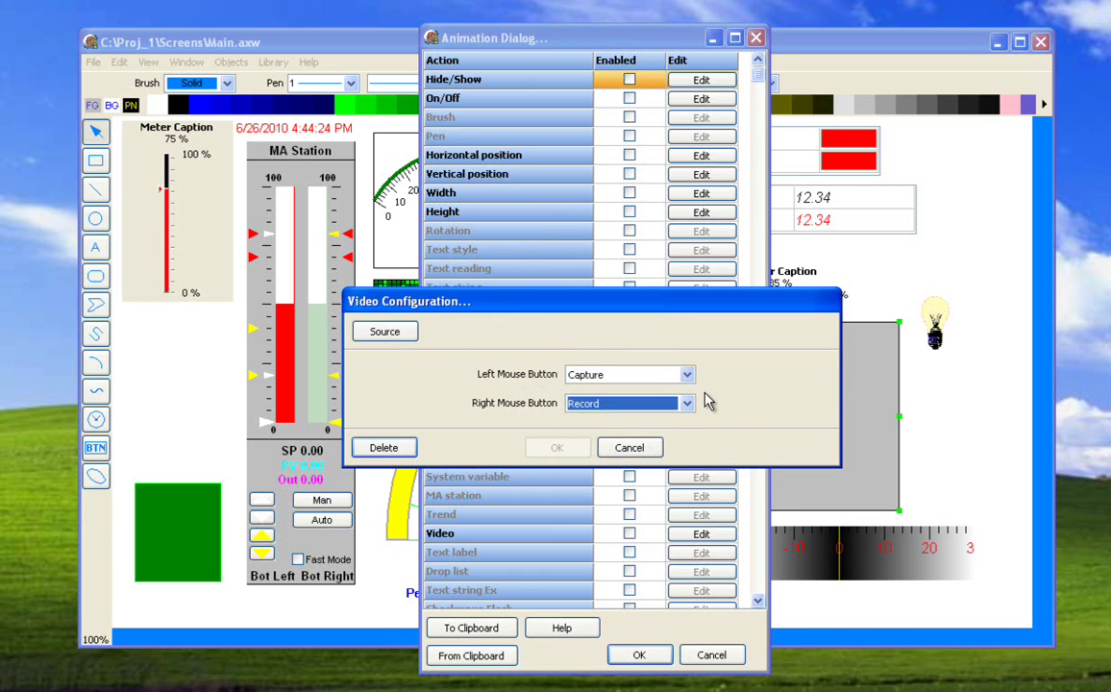
click(629, 448)
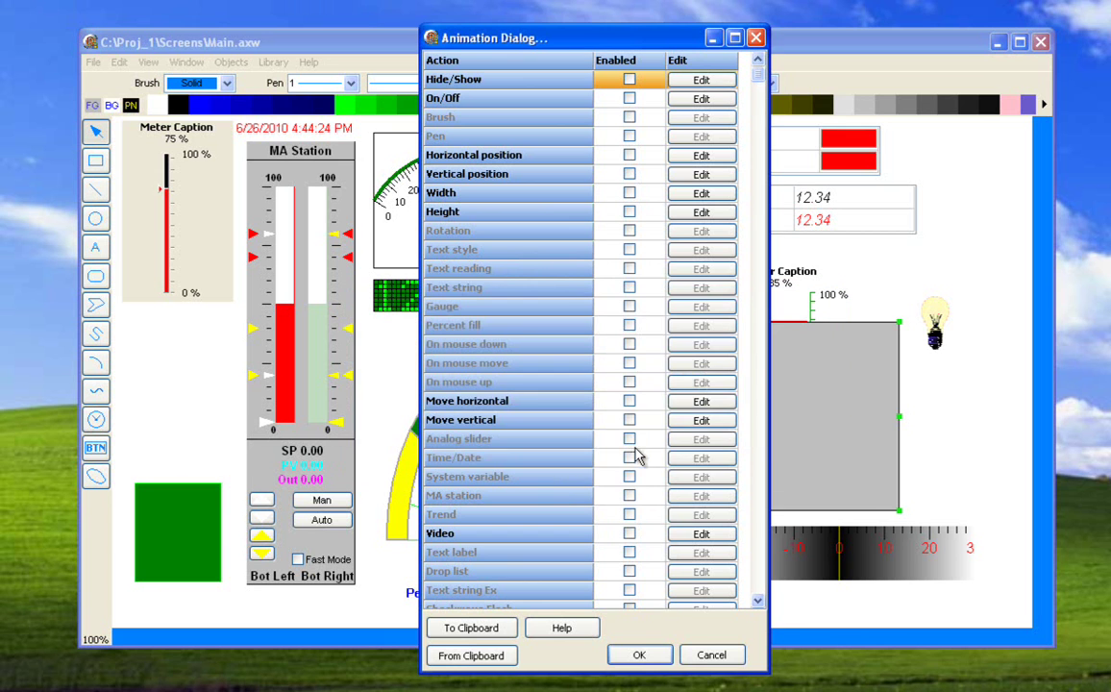
click(668, 653)
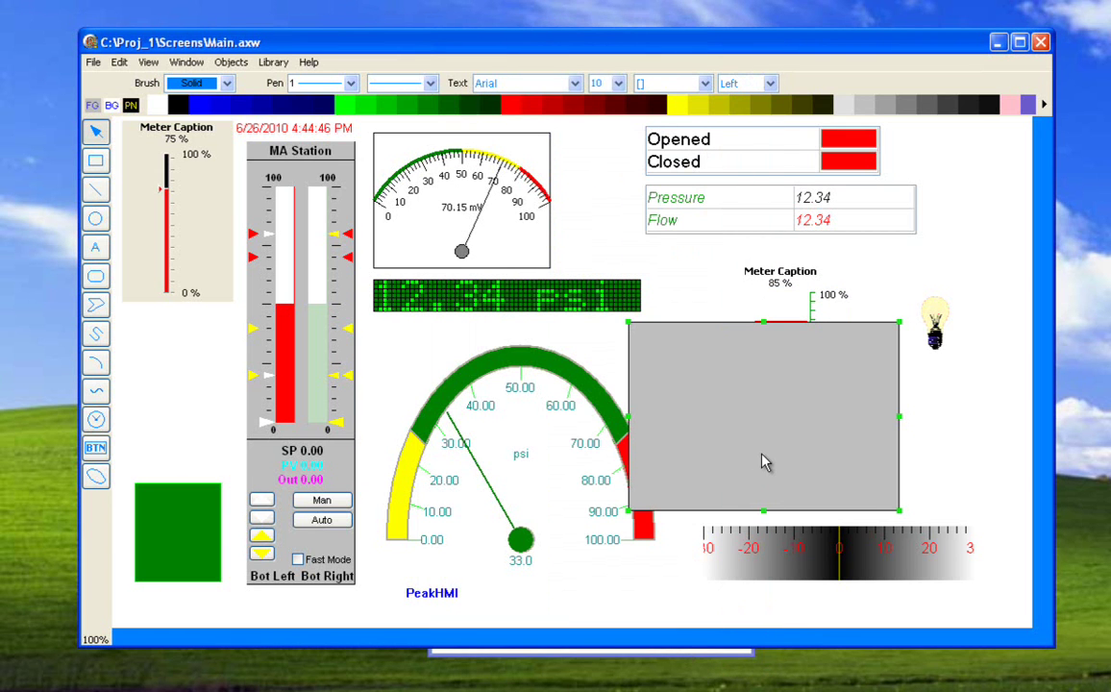
- Delete the Camera gauge from the screen, and look over the available gauge types without adding one
key(Delete)
click(96, 419)
click(230, 404)
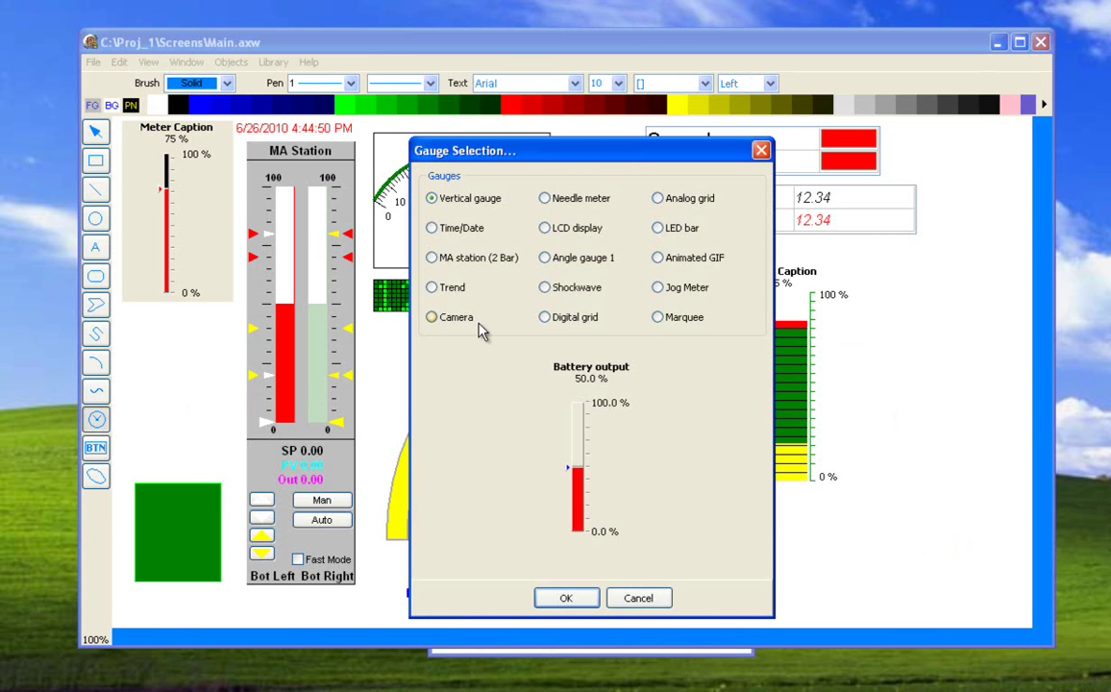
click(615, 588)
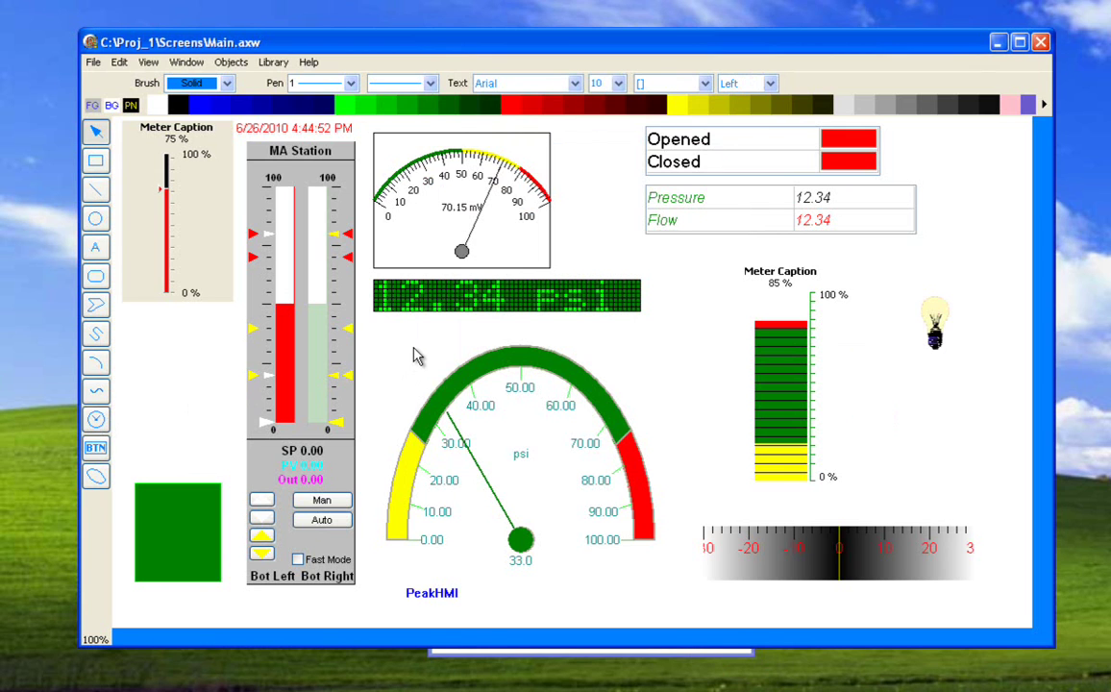
- Review the configuration properties of the needle meter, leaving them unchanged
click(463, 238)
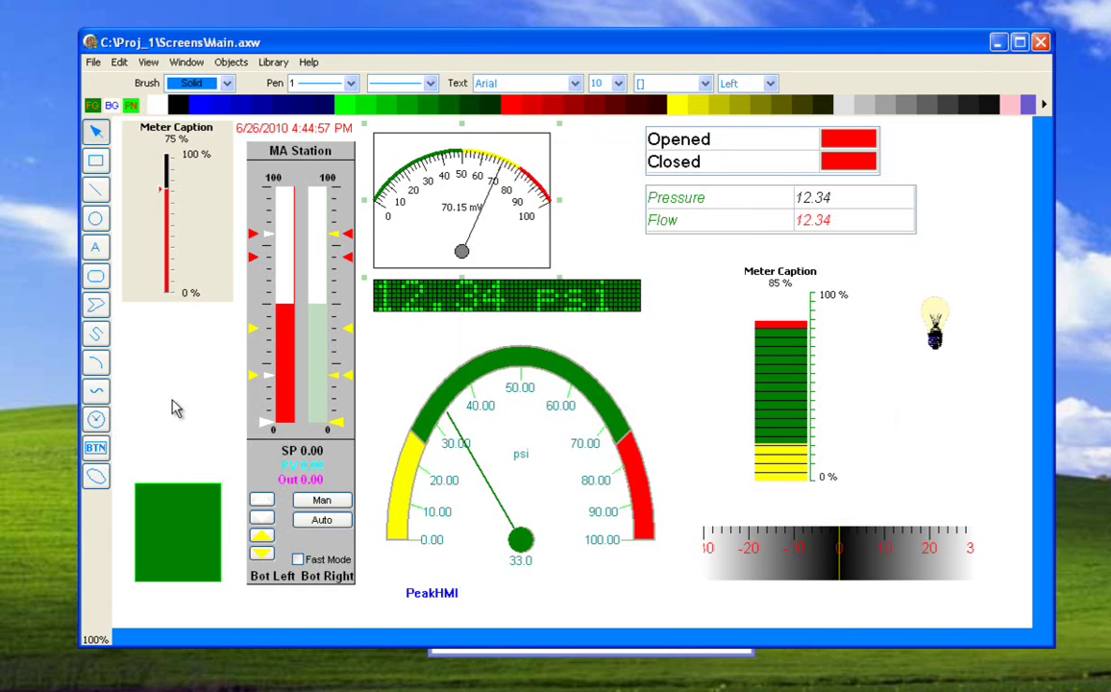
right_click(431, 232)
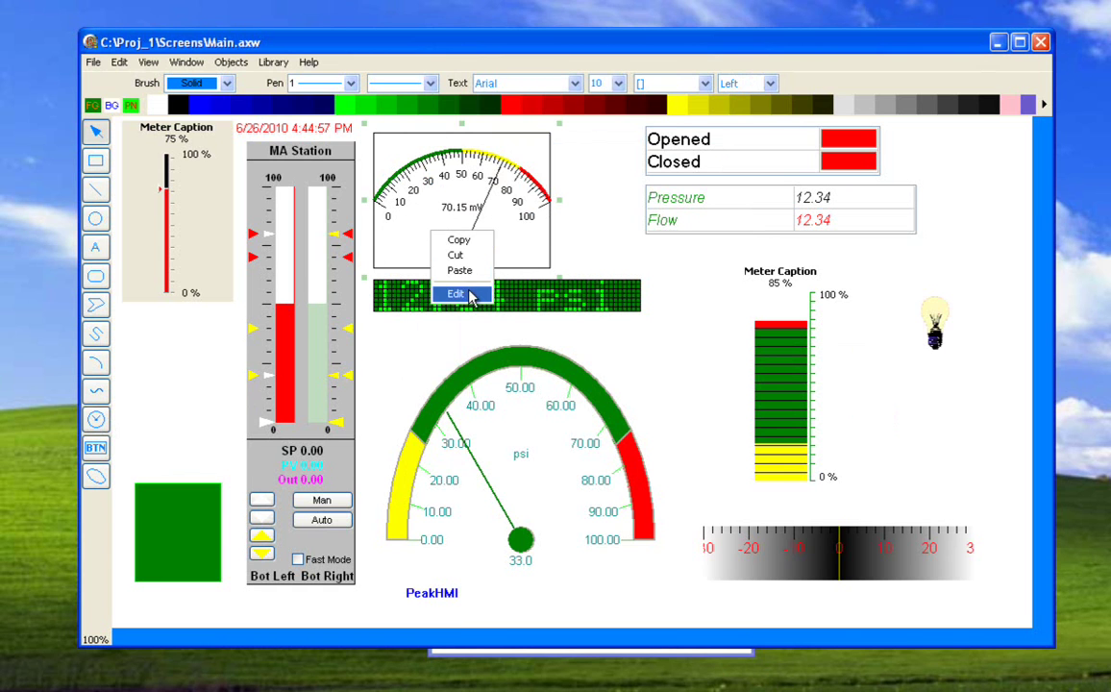
click(470, 294)
scroll(690, 534, down, 1)
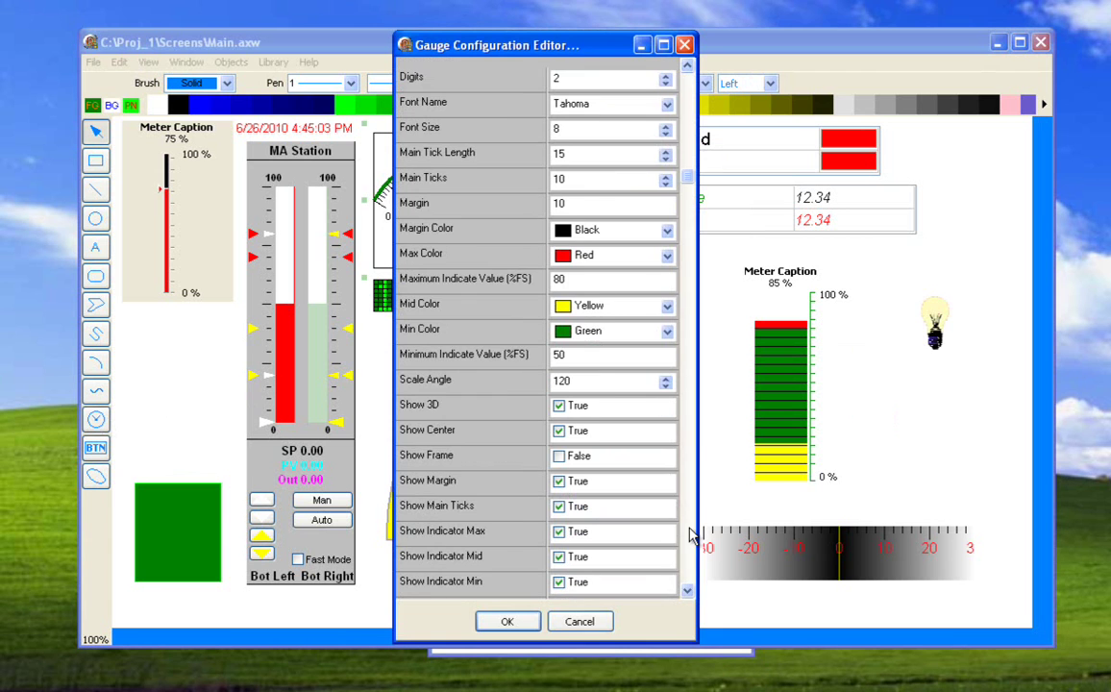
click(574, 622)
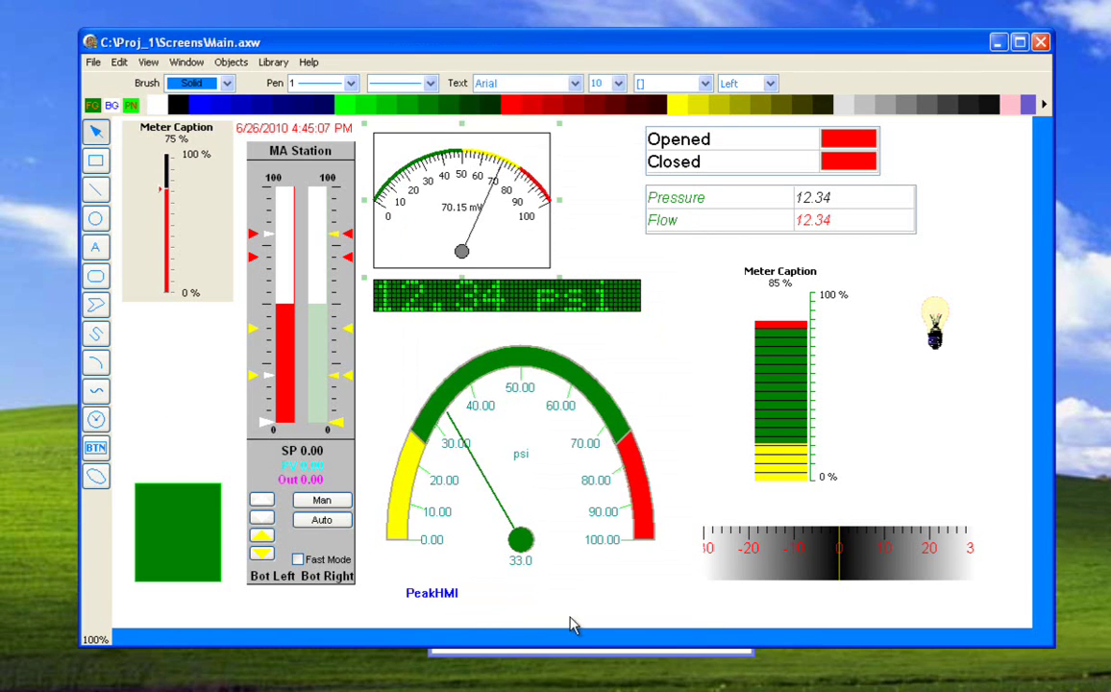
- Preview the LCD display among the available gauge types without adding one
click(95, 419)
click(173, 391)
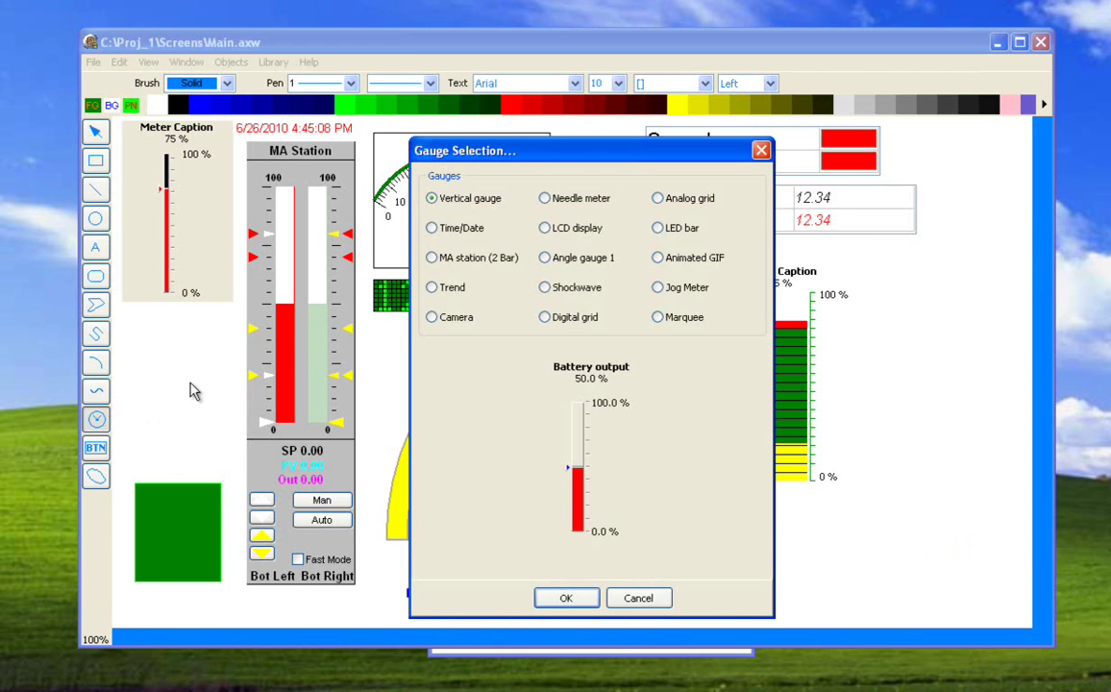
click(558, 233)
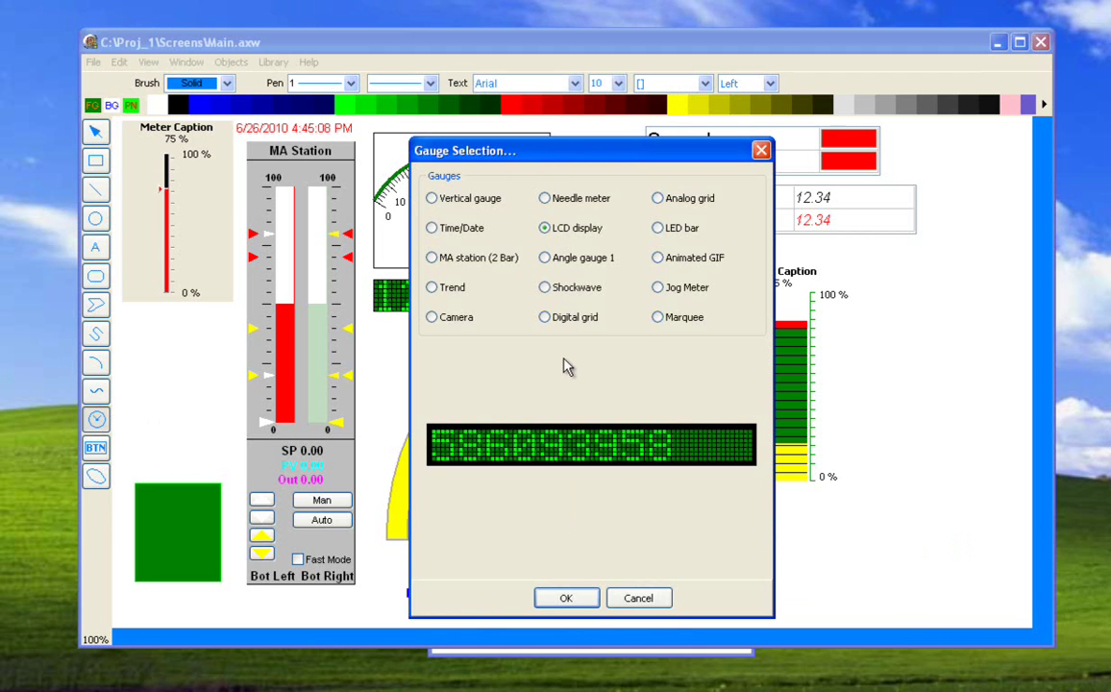
click(619, 596)
- Set the cell shape of the LCD display showing psi to Round in its gauge configuration
click(499, 308)
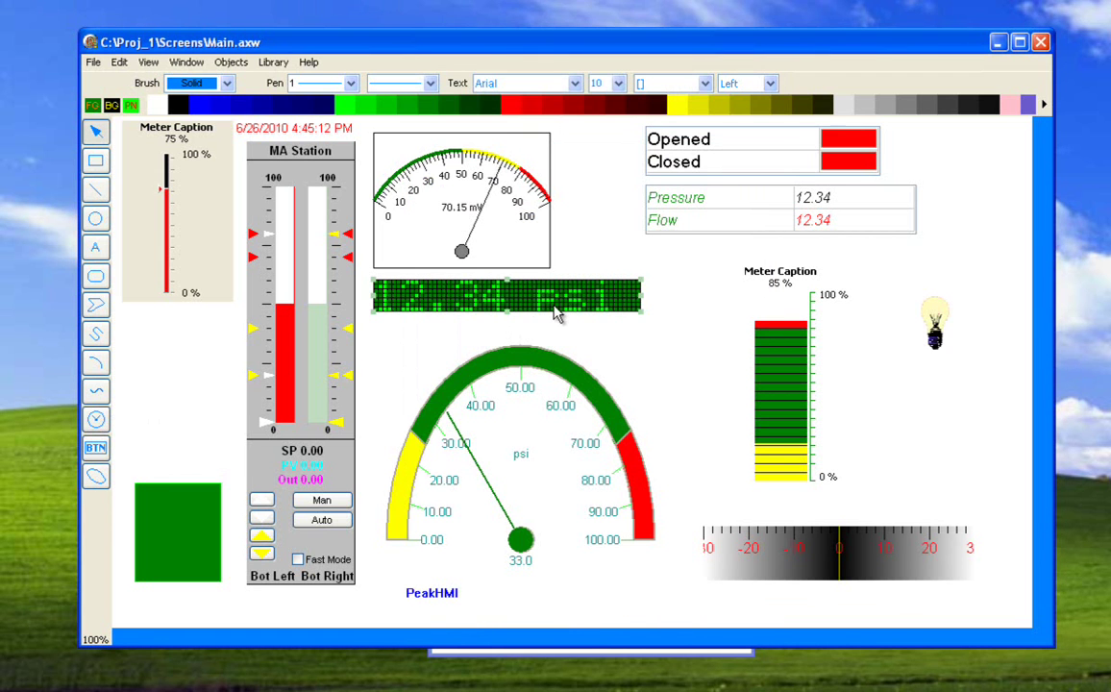
right_click(556, 314)
click(575, 367)
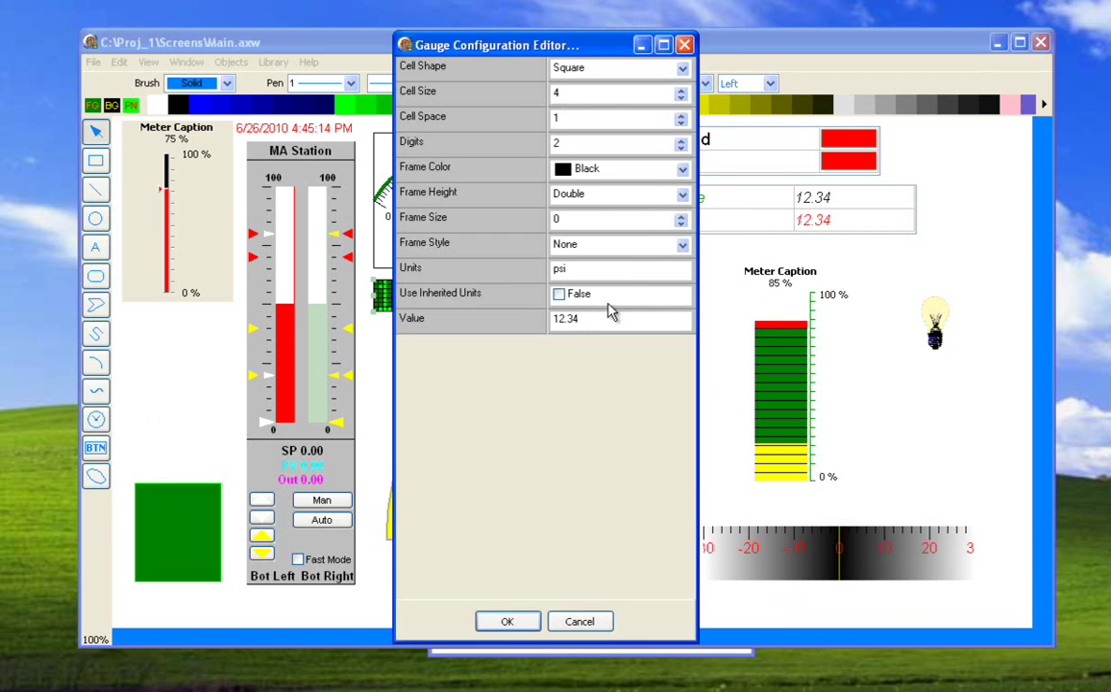
drag(566, 50, 835, 74)
click(950, 95)
click(930, 126)
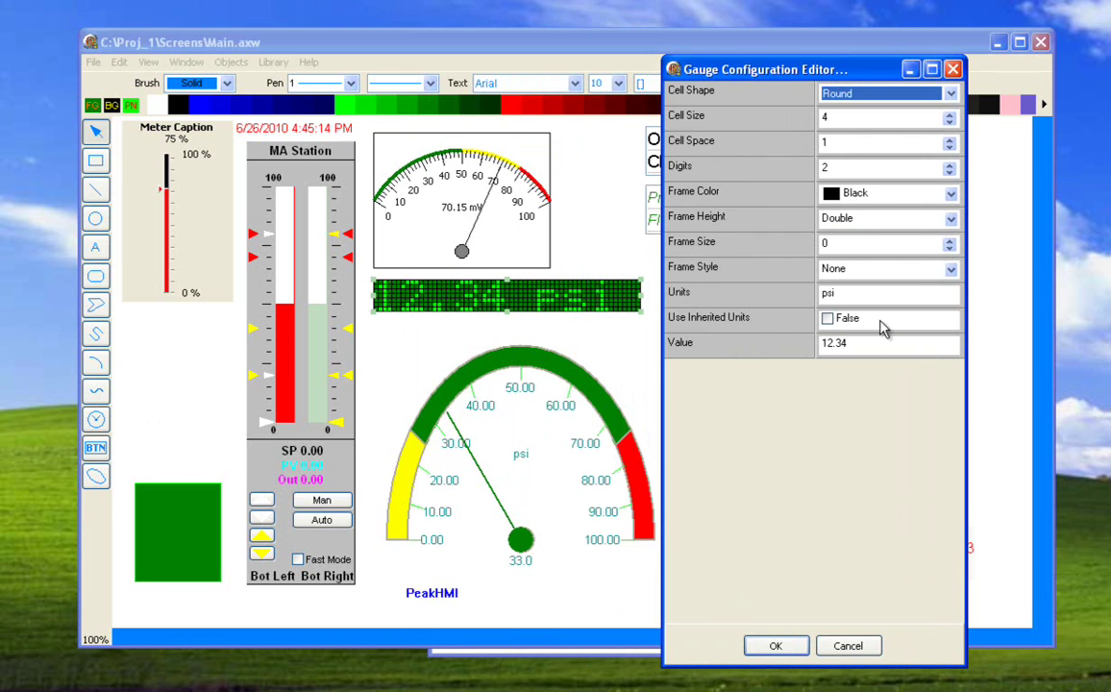
click(775, 646)
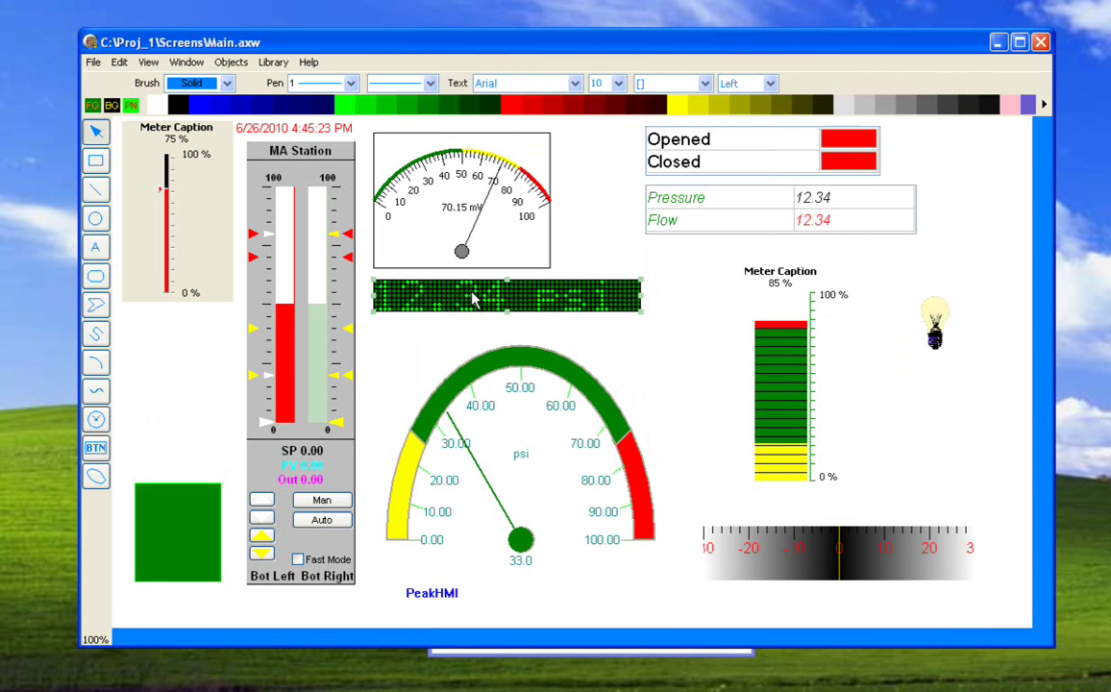
- Place a trial Angle gauge 1 behind the MA Station and delete it from the screen
click(95, 419)
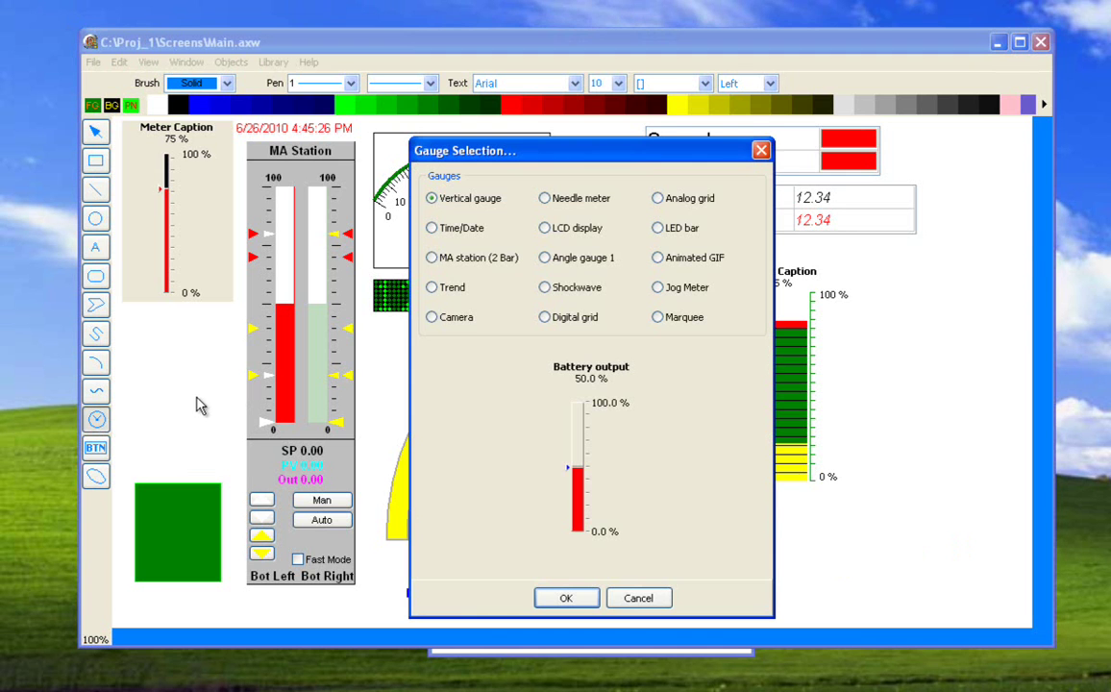
click(575, 256)
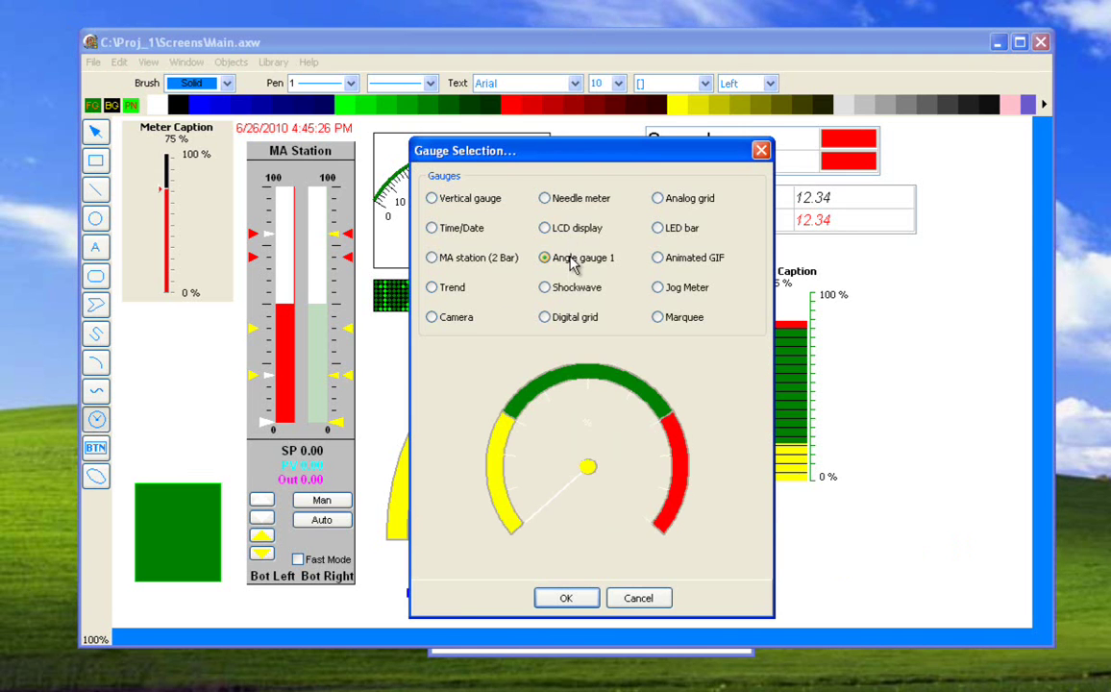
click(575, 596)
click(494, 382)
click(226, 438)
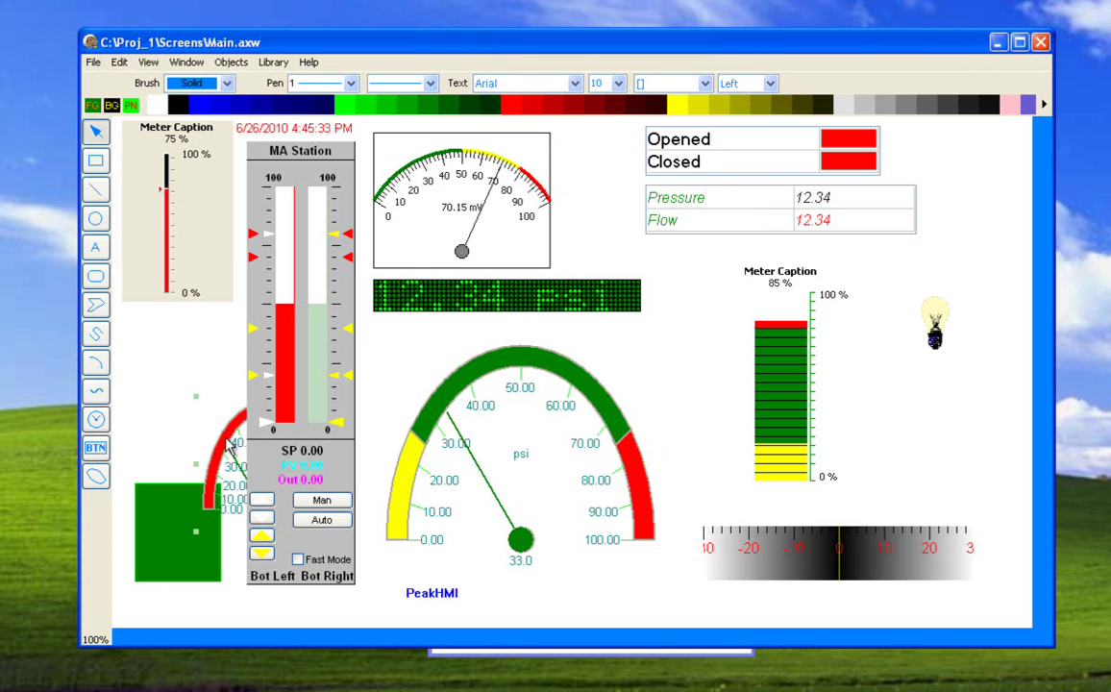
key(Delete)
- Review all configuration properties of the large psi angle gauge, leaving them unchanged
click(526, 370)
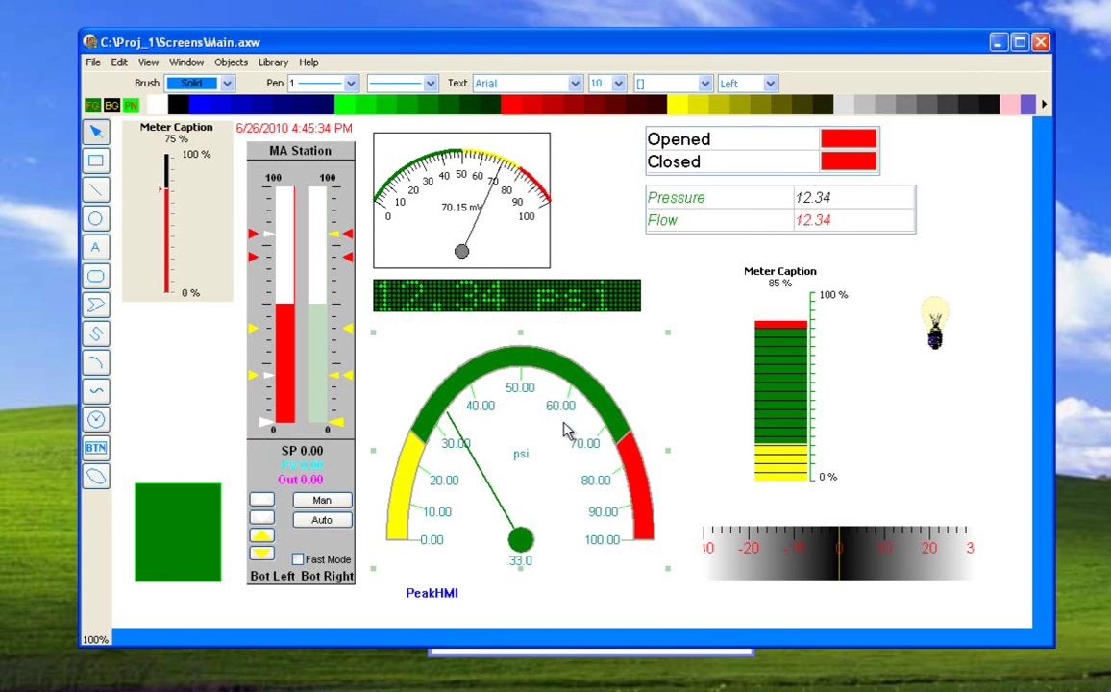
right_click(559, 370)
click(581, 437)
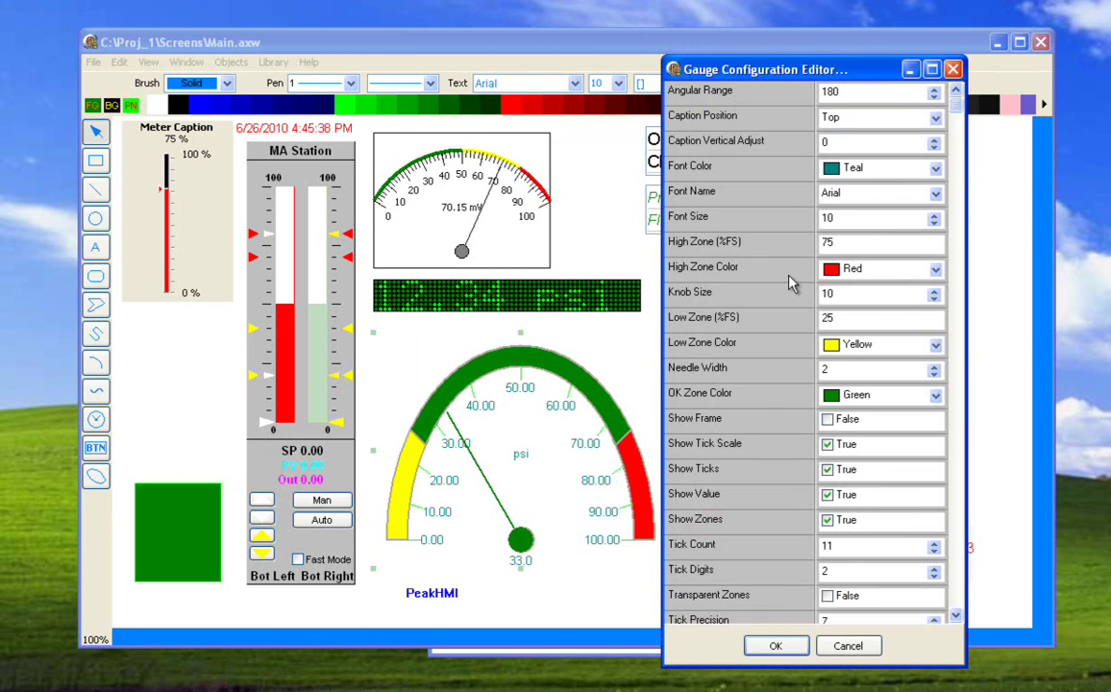
scroll(956, 526, down, 1)
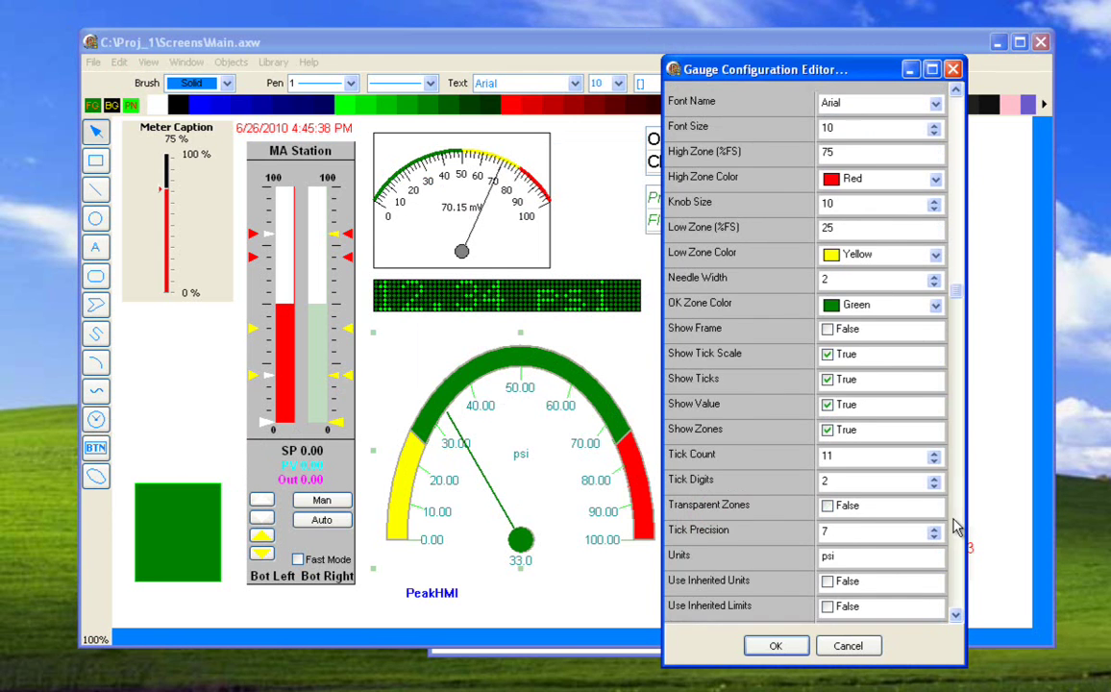
scroll(960, 524, down, 1)
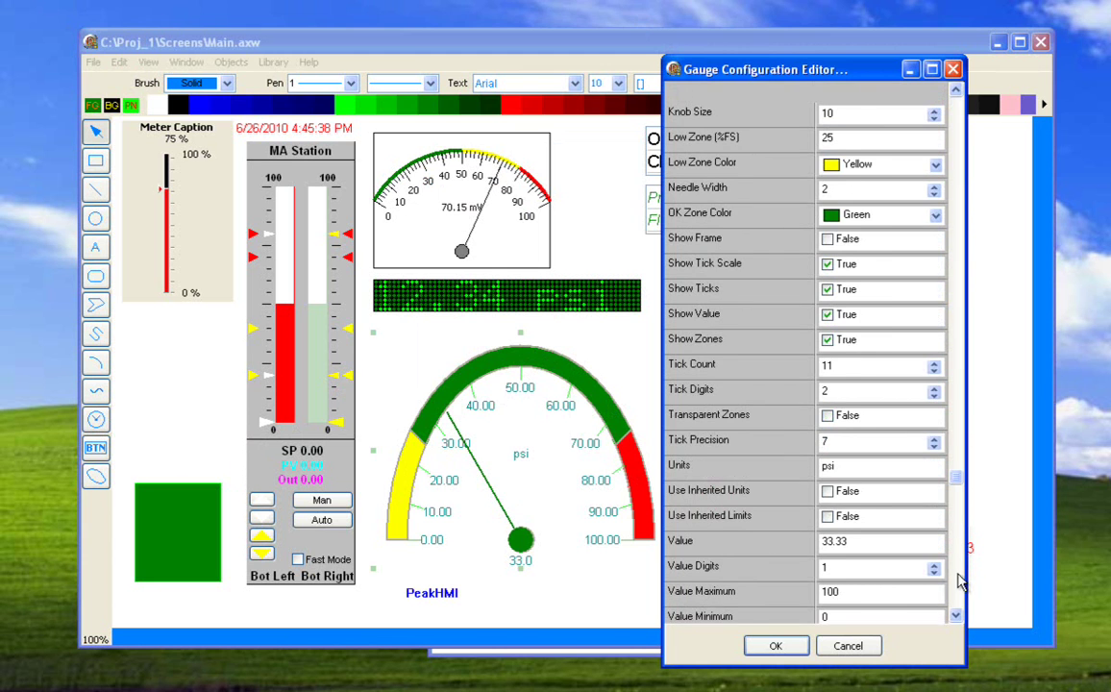
scroll(959, 587, down, 1)
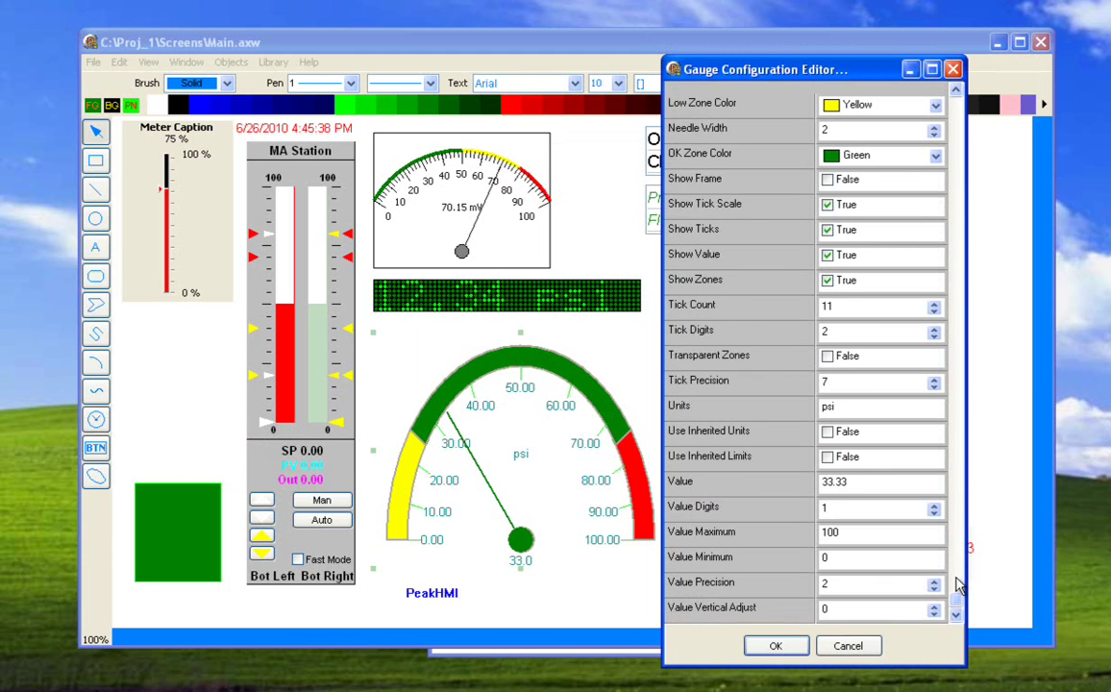
click(849, 645)
- Preview the Shockwave gauge among the available gauge types without adding one
click(95, 419)
click(178, 358)
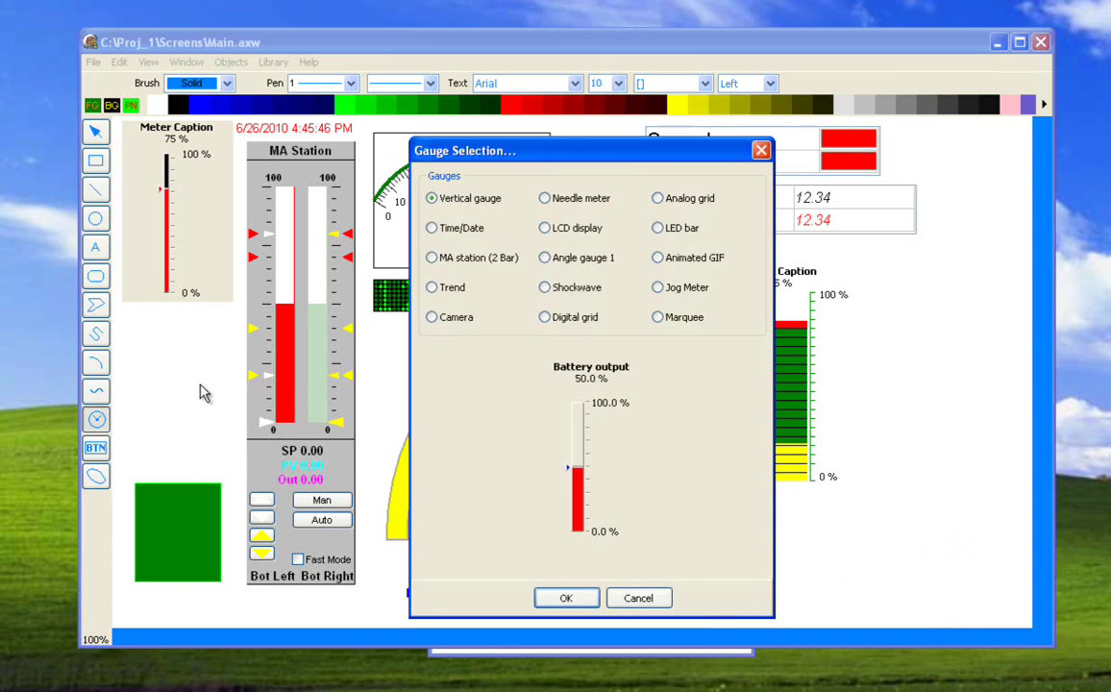
click(546, 288)
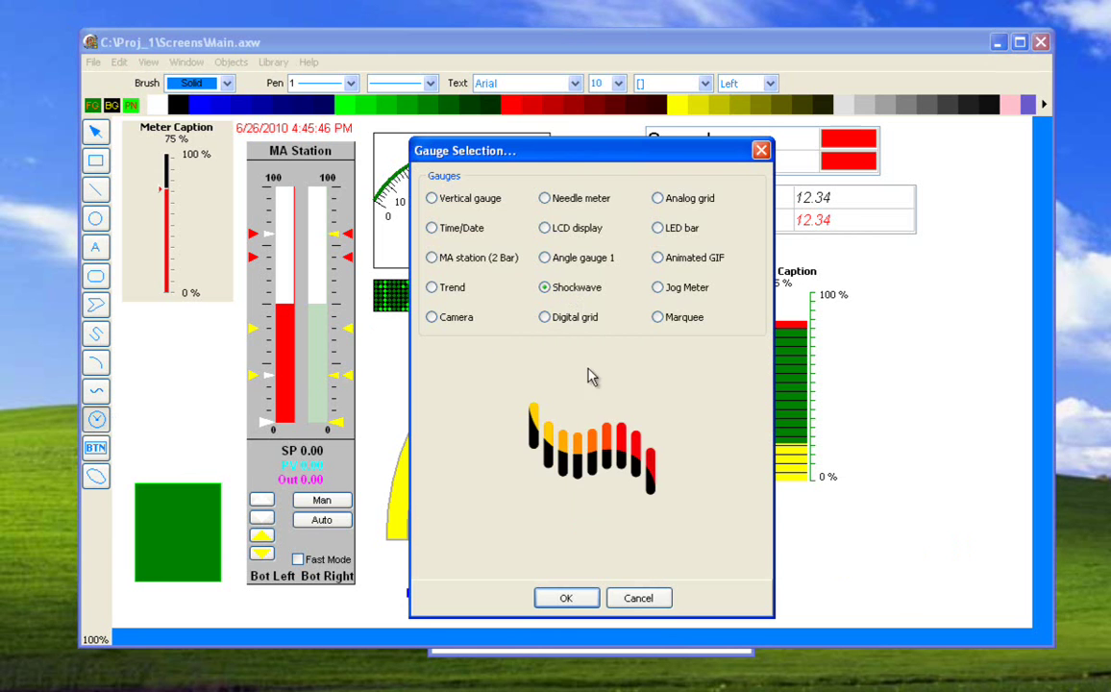
click(636, 597)
- Review the Shockwave Flash animation settings of the green square, including its source tag selection, without saving changes
double_click(179, 529)
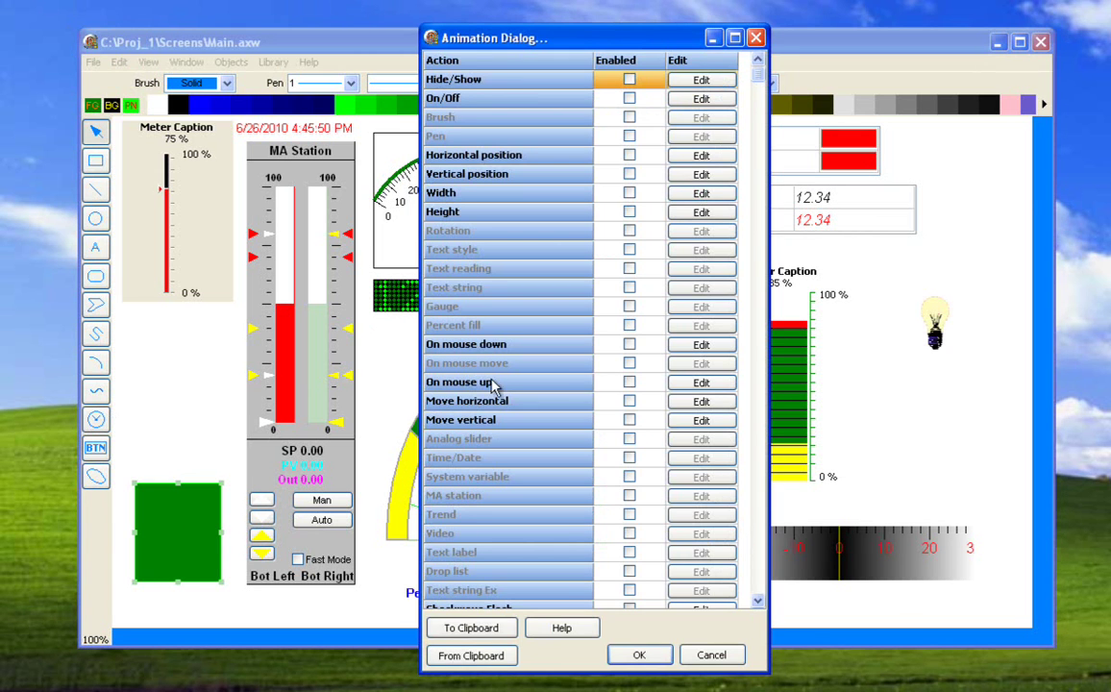
click(756, 568)
click(697, 439)
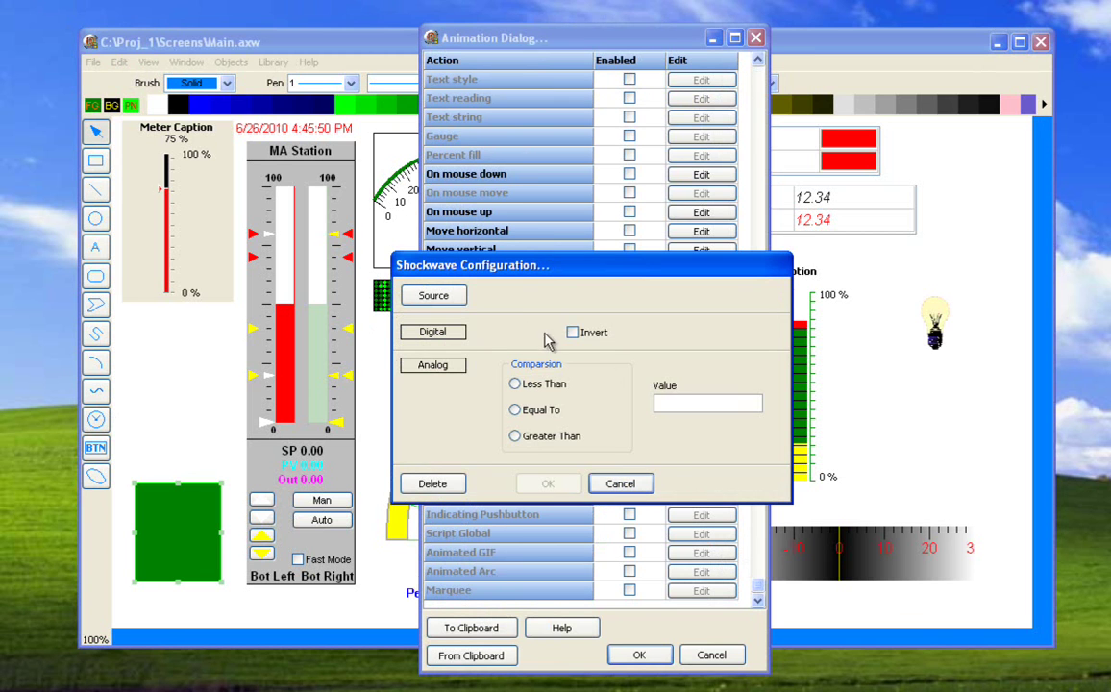
click(437, 297)
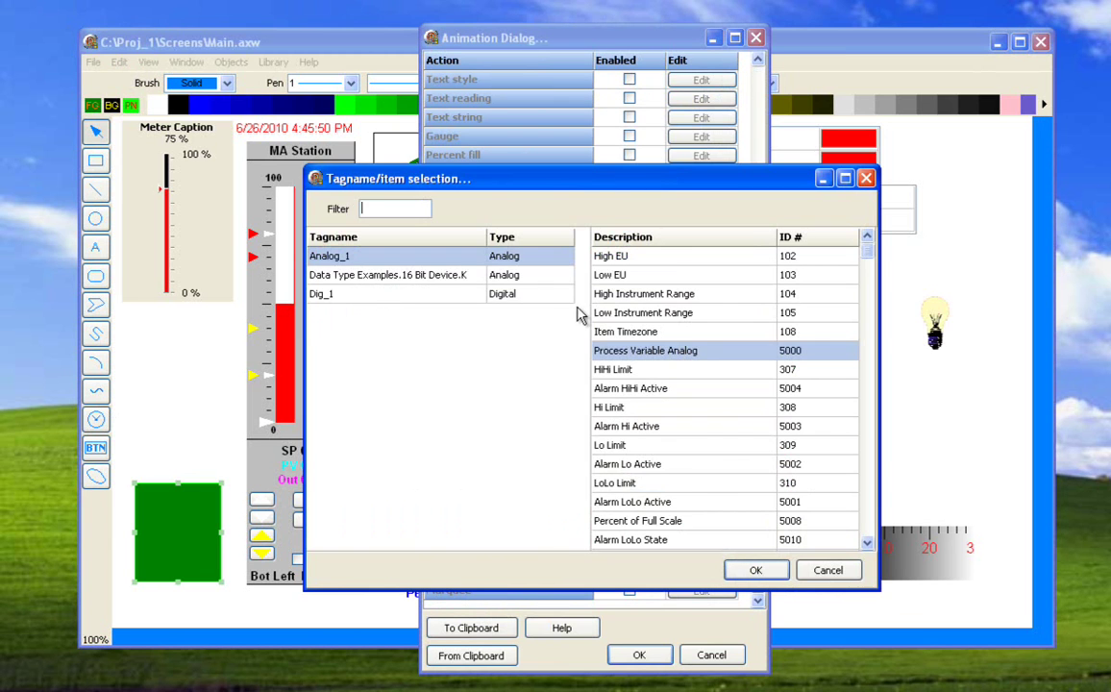
click(803, 570)
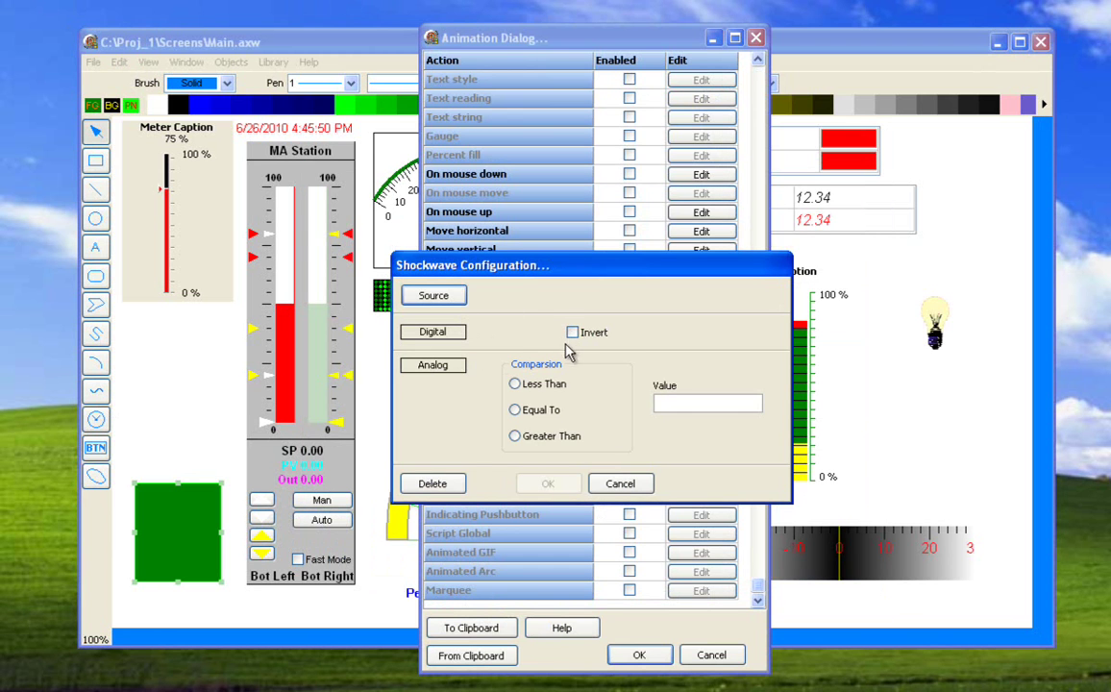
click(619, 483)
click(711, 654)
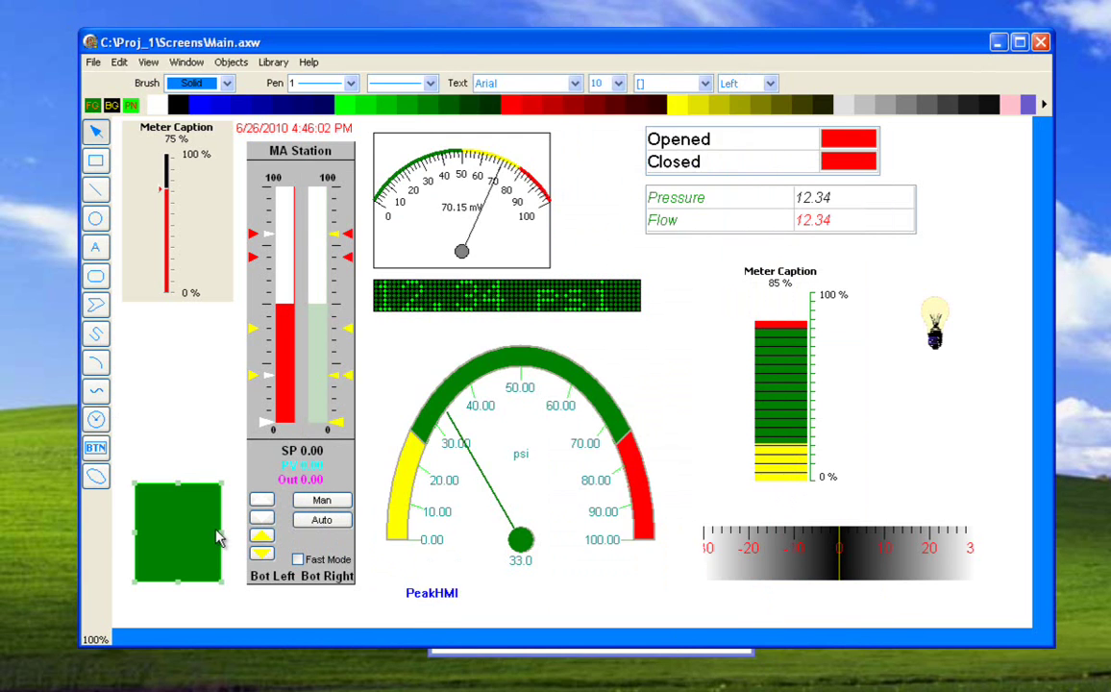
- Examine the green square's Shockwave configuration properties and their help topic, including Restart Frame Number, leaving them unchanged
right_click(220, 523)
click(241, 591)
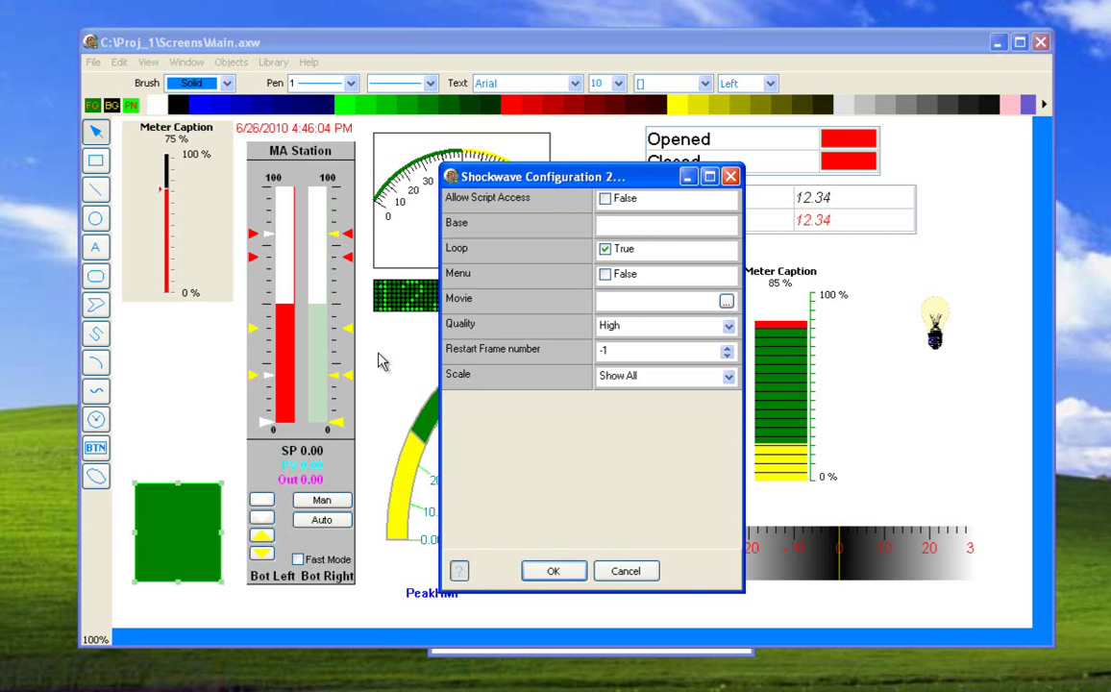
key(F1)
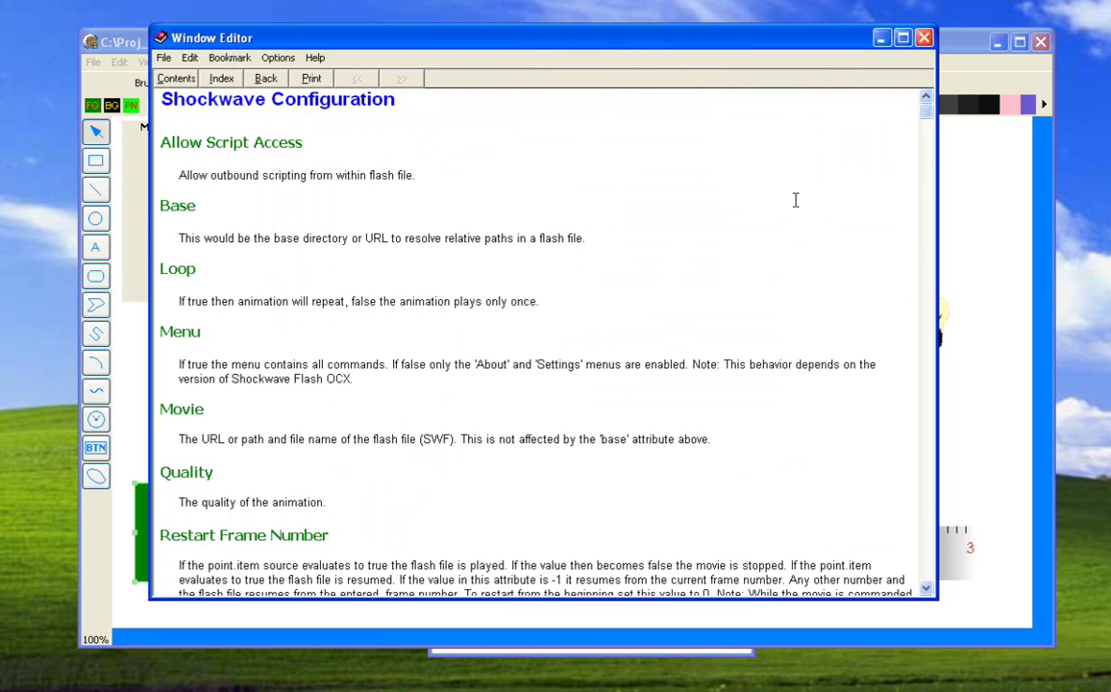
drag(333, 536, 304, 469)
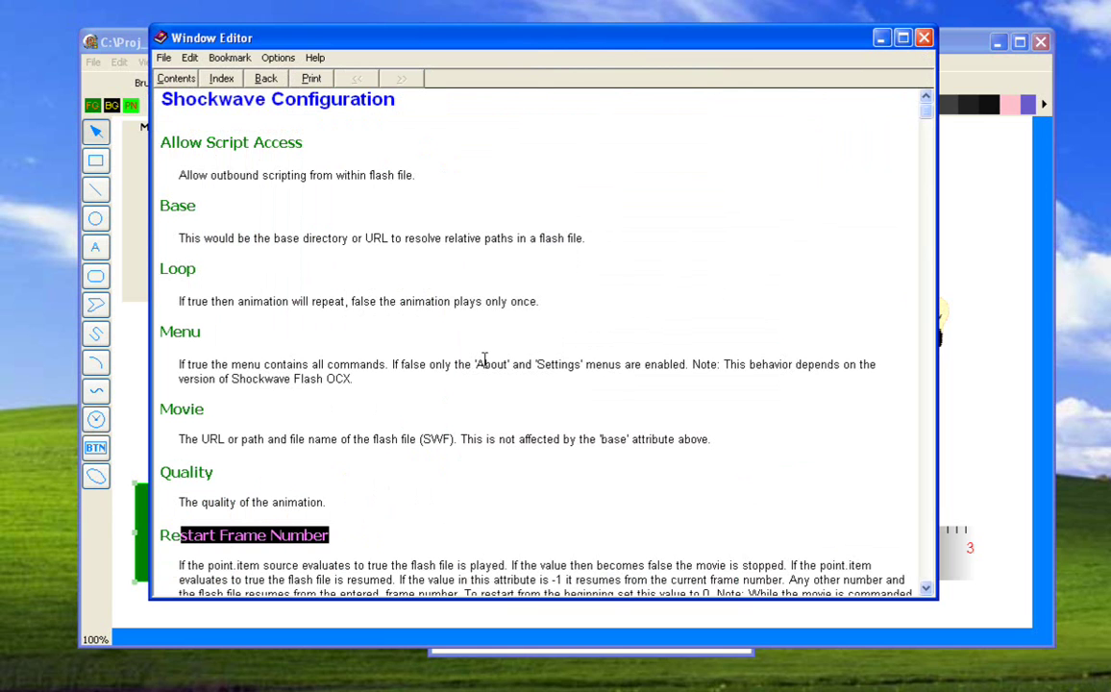
click(924, 39)
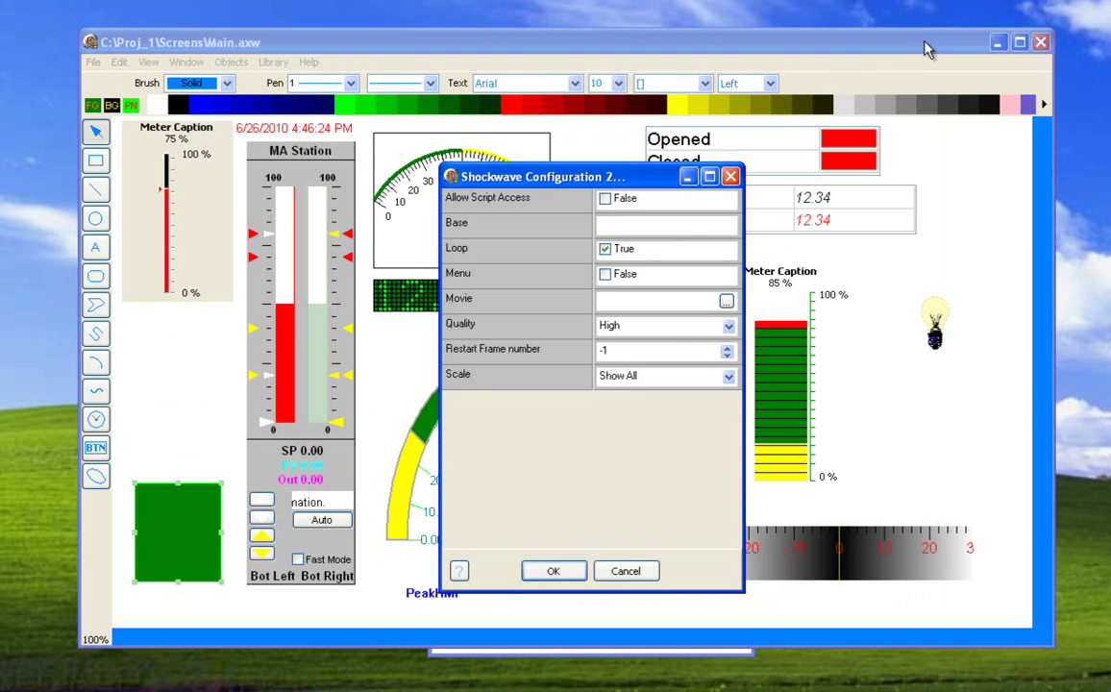
click(629, 567)
- Look over the available gauge types without adding one
click(96, 419)
click(184, 381)
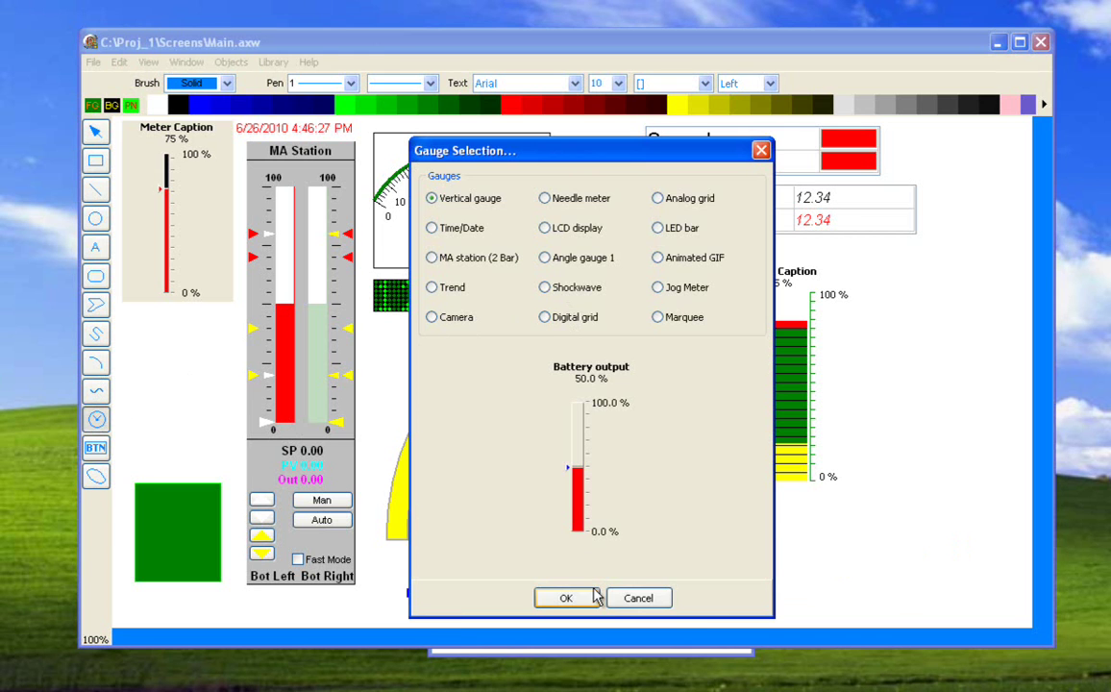
click(627, 597)
- Open the Digital grid animation configuration of the Opened/Closed grid and examine its row settings
click(769, 160)
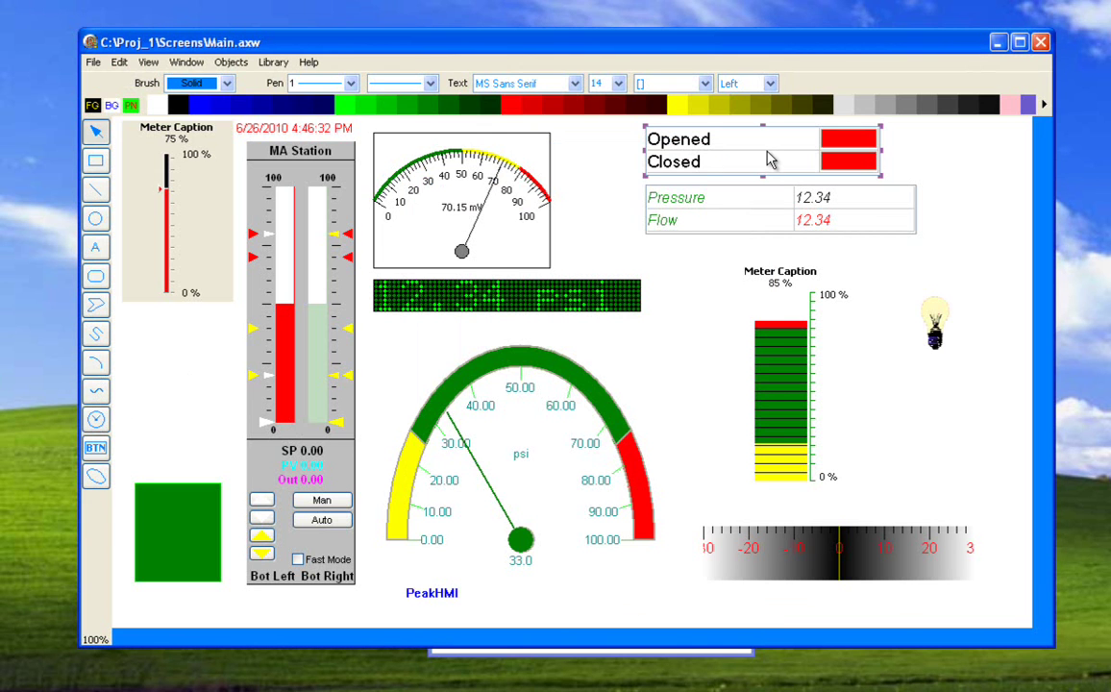
double_click(769, 160)
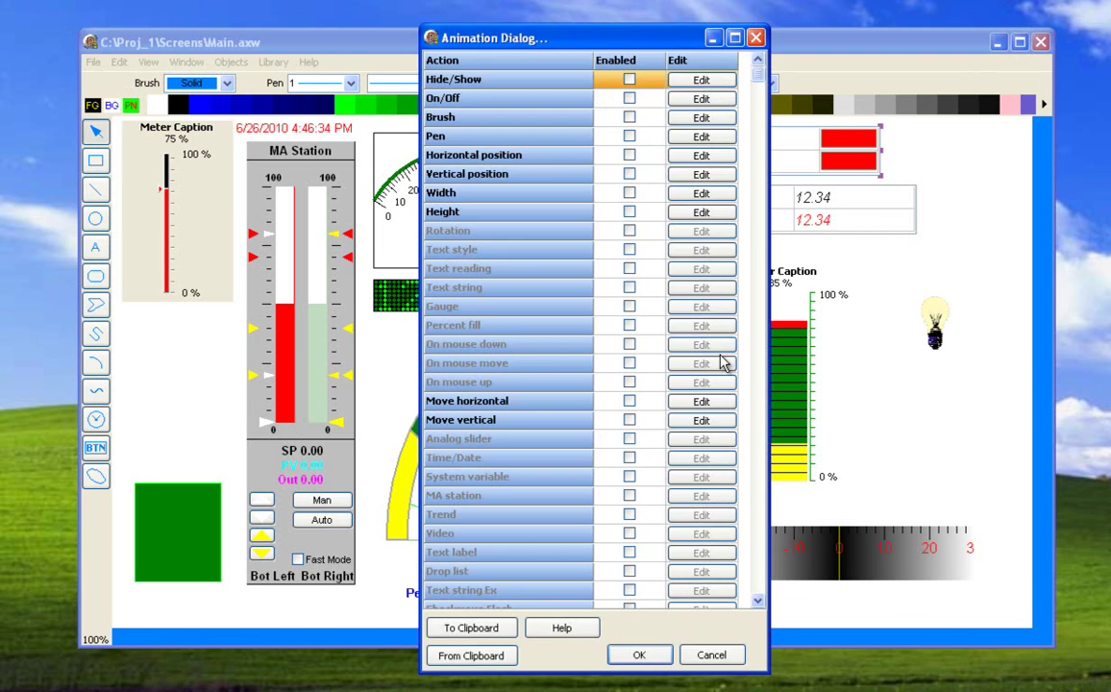
scroll(761, 480, down, 3)
click(700, 459)
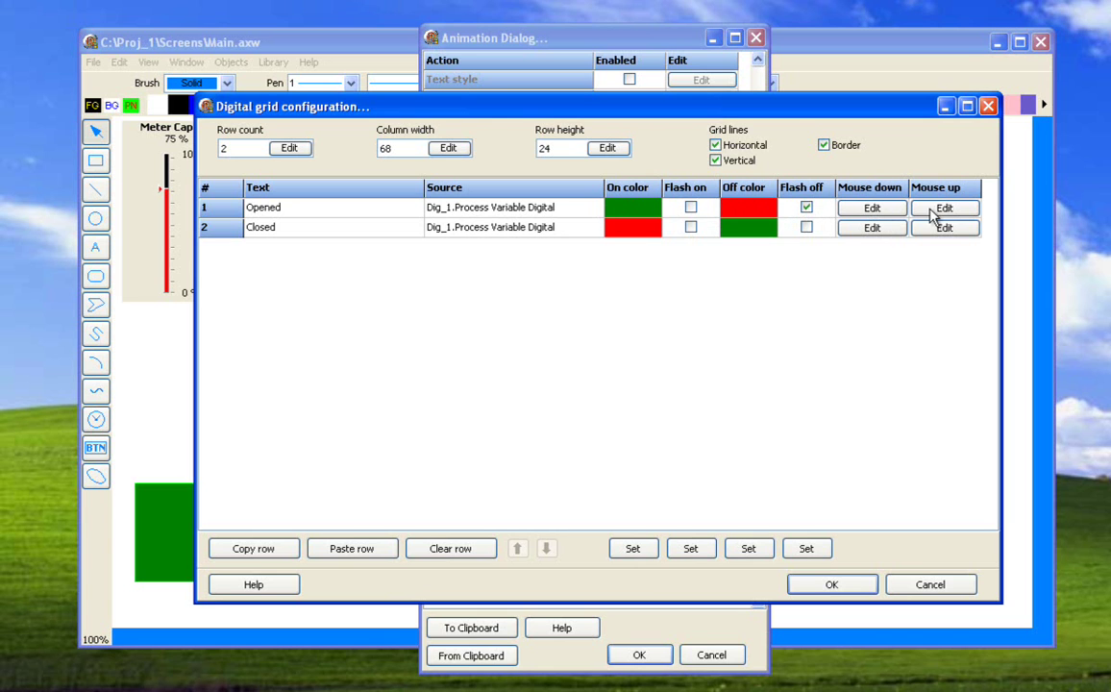
- Browse the commands available for the Opened row's mouse down action, and leave the digital grid configuration without saving
click(872, 208)
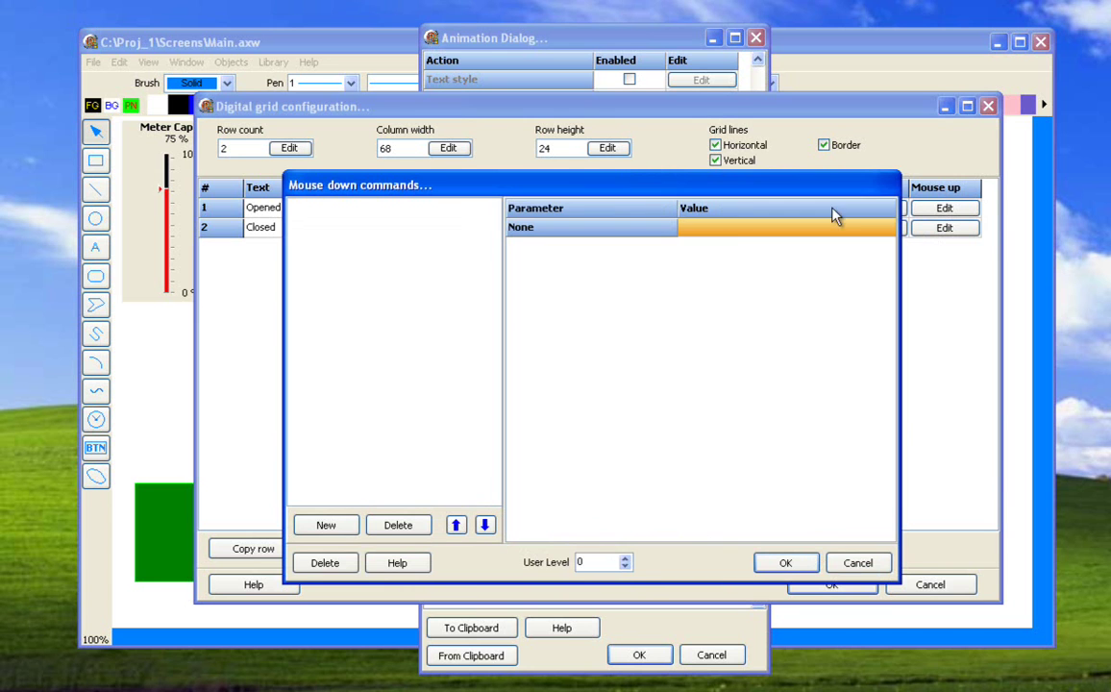
click(327, 526)
drag(769, 298, 771, 440)
click(636, 473)
click(827, 566)
click(893, 586)
click(727, 662)
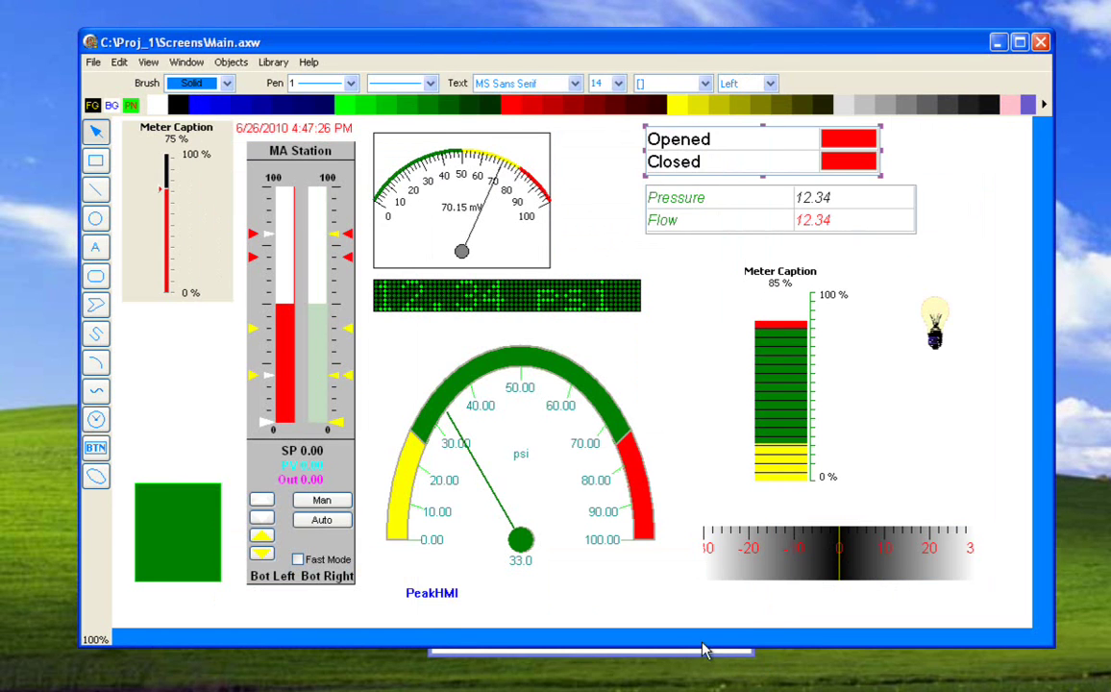
- Check the list of available gauge types without adding one
click(96, 418)
click(164, 375)
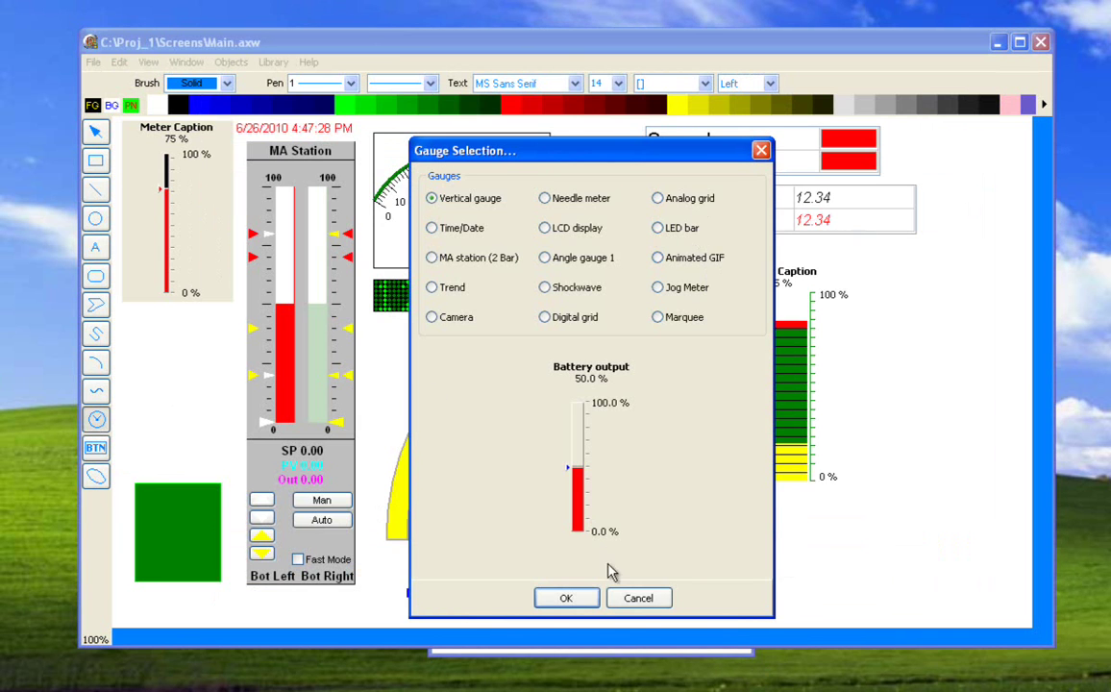
click(639, 599)
- Review the Analog grid animation configuration of the Pressure/Flow grid, leaving it unchanged
click(748, 226)
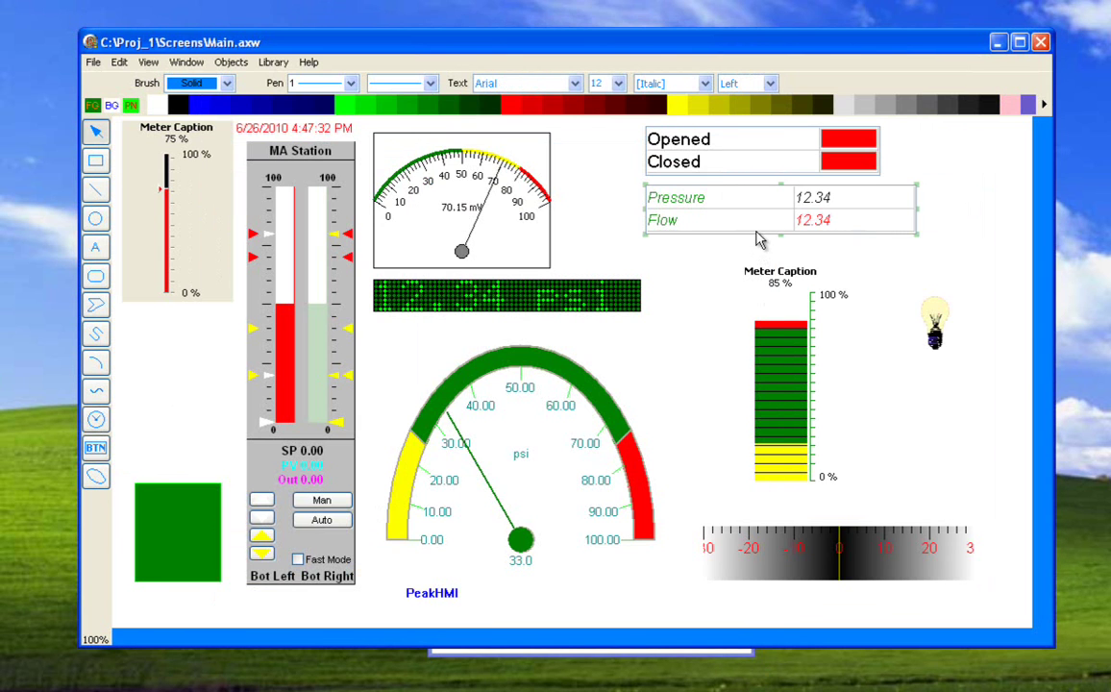
double_click(750, 220)
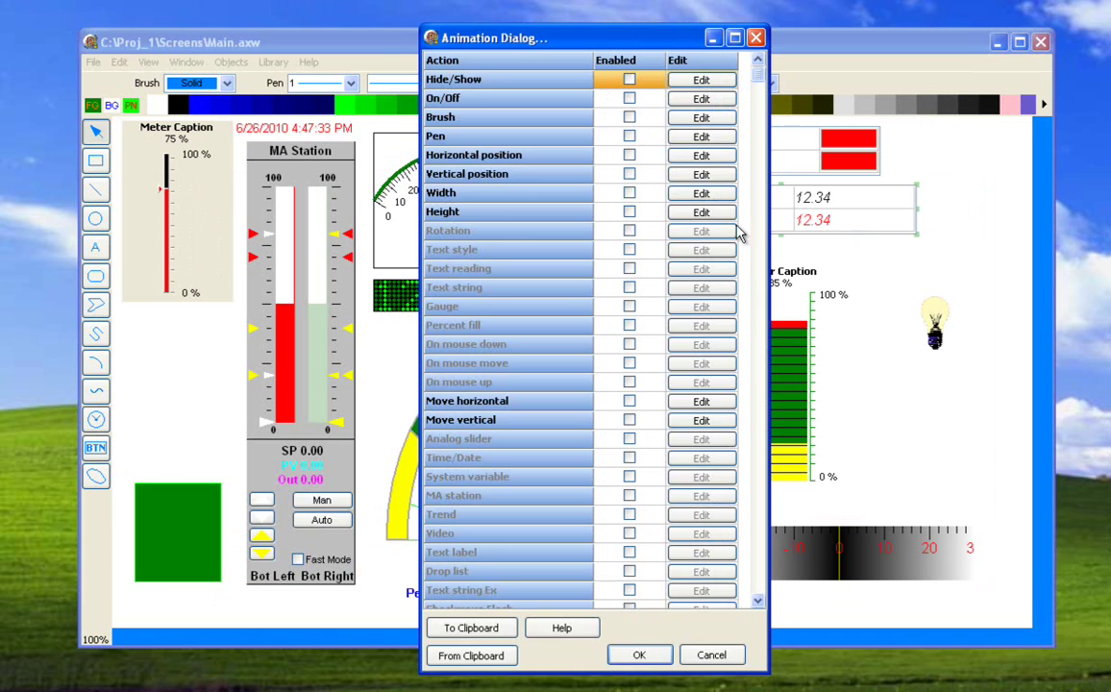
scroll(755, 527, down, 3)
click(701, 479)
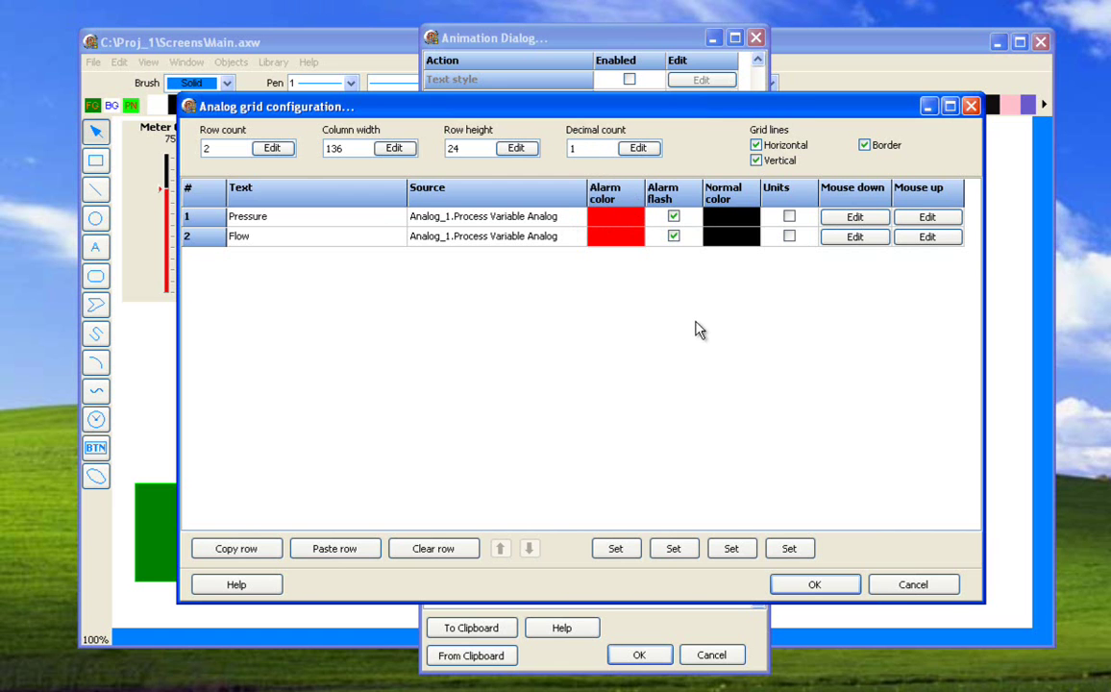
click(888, 587)
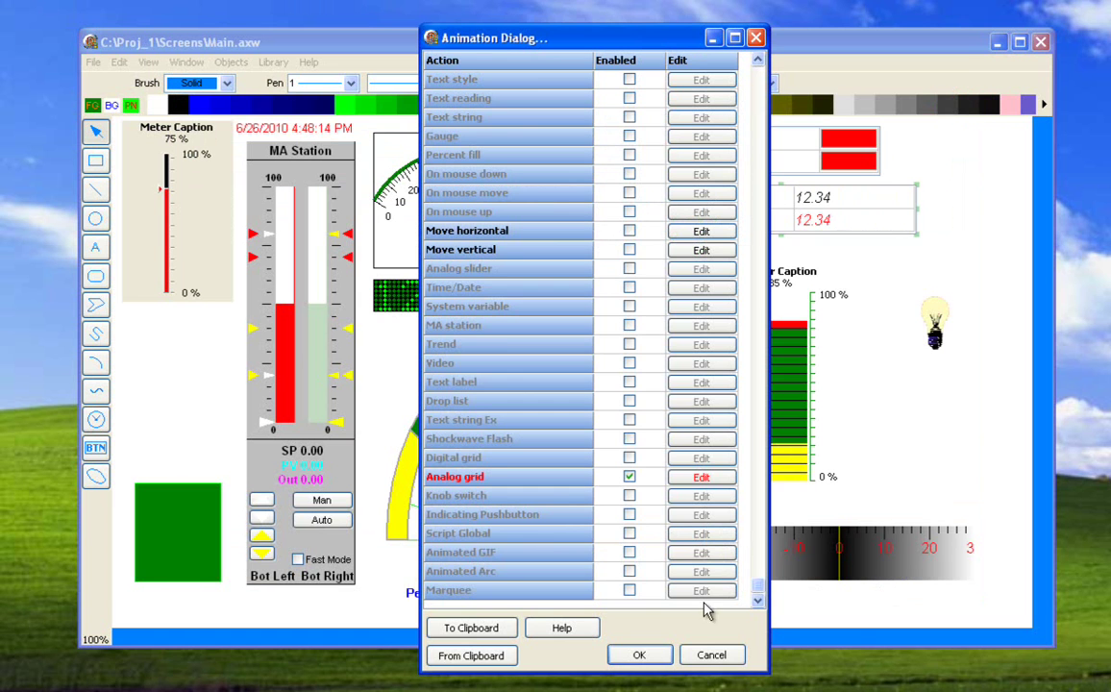
click(709, 657)
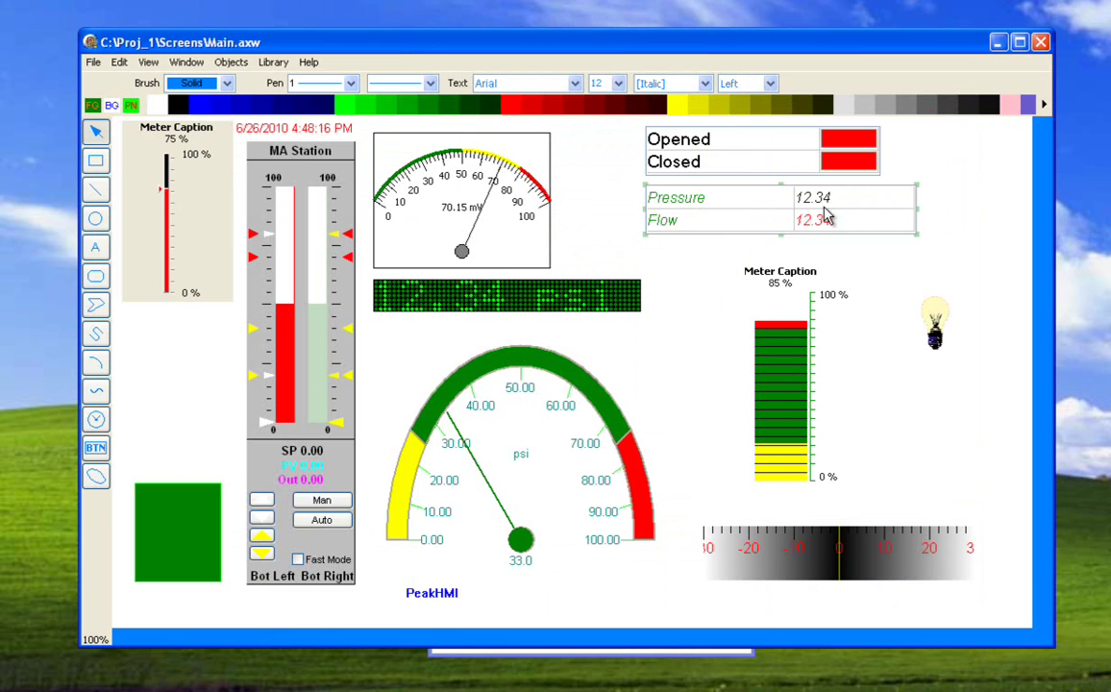
- Look over the available gauge types without adding one, and select the light bulb image
click(96, 418)
click(187, 385)
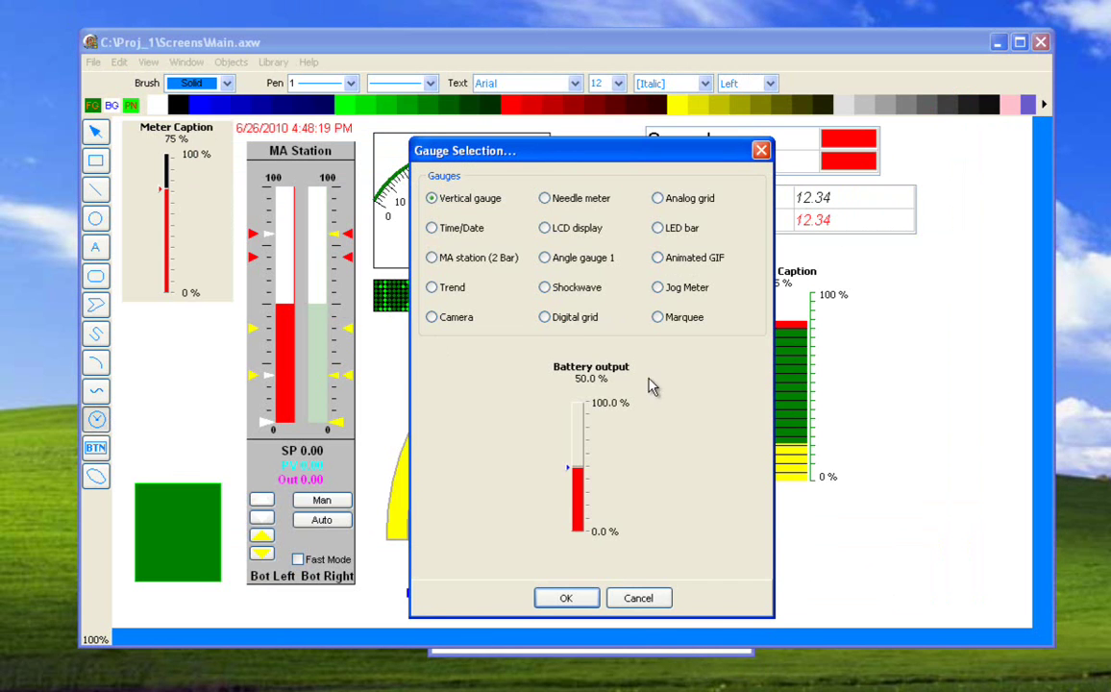
click(634, 598)
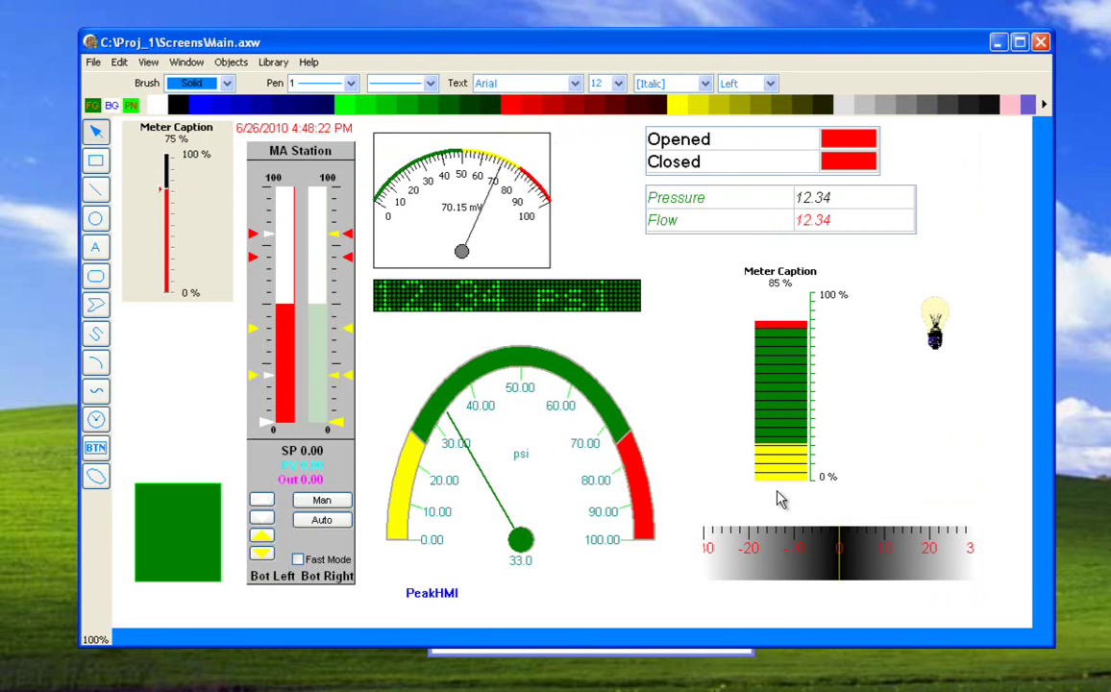
click(908, 331)
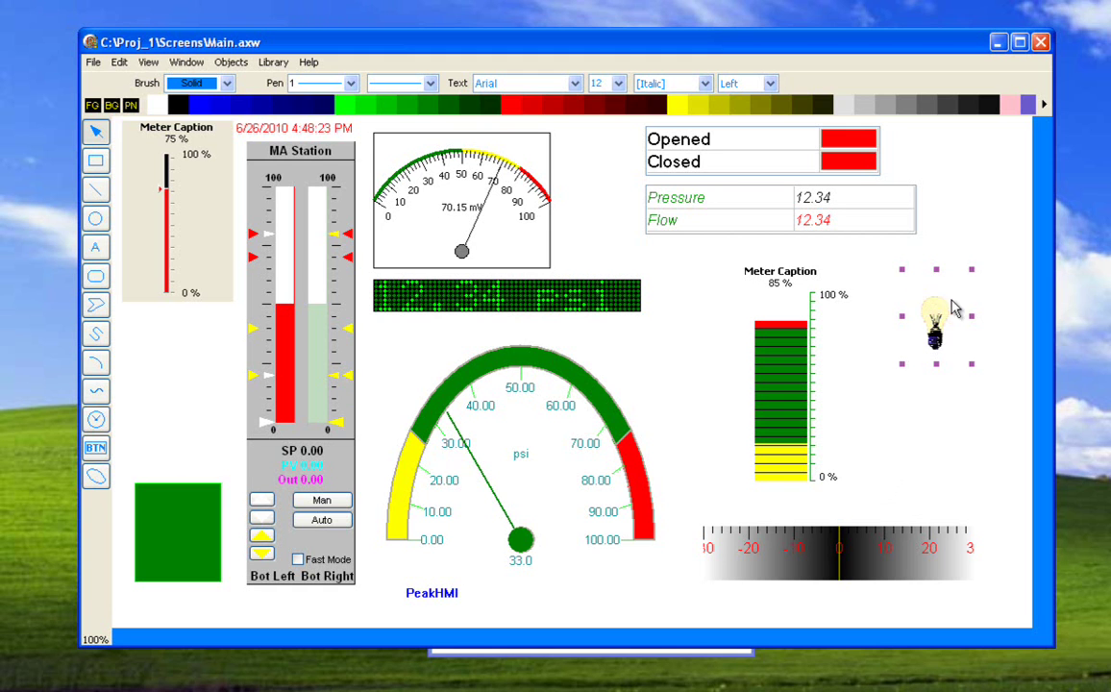
- Check the available gauge types without adding one, and select the horizontal gray jog meter
click(96, 420)
click(168, 394)
click(628, 593)
click(850, 561)
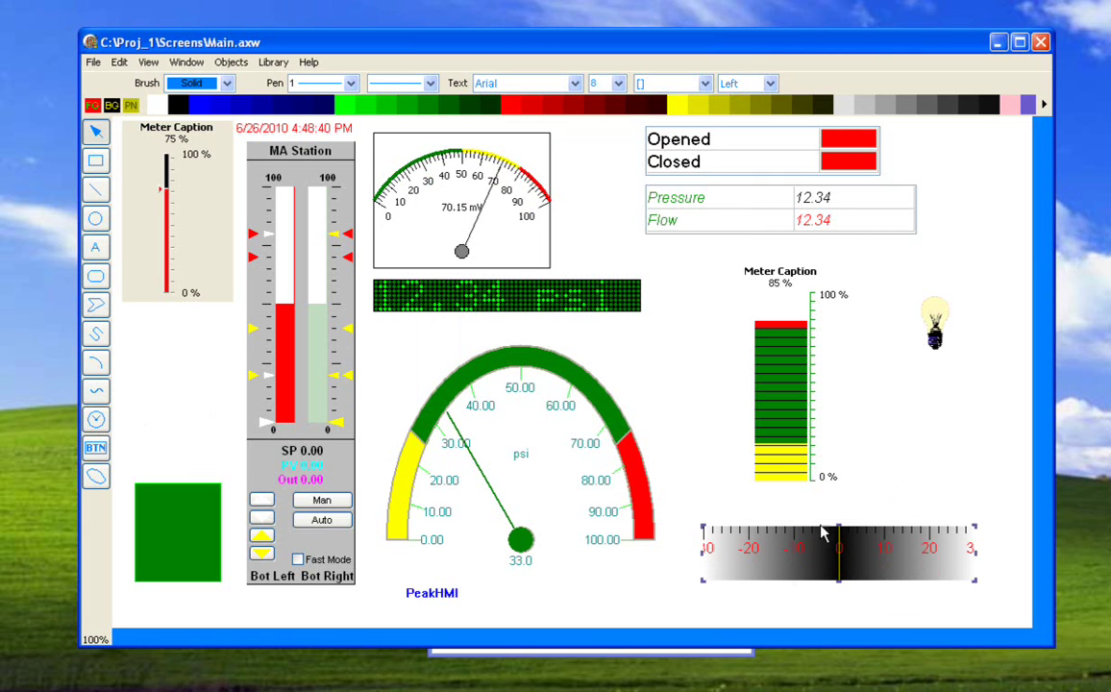
- Set the value of the horizontal gray jog meter to 9
right_click(784, 554)
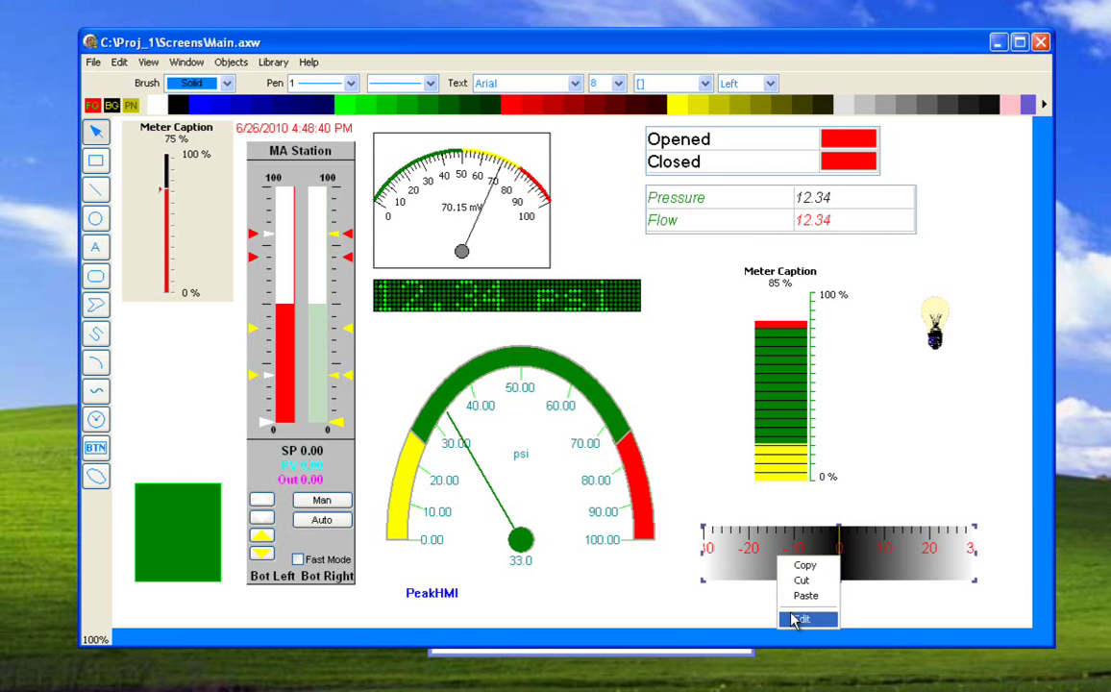
click(794, 617)
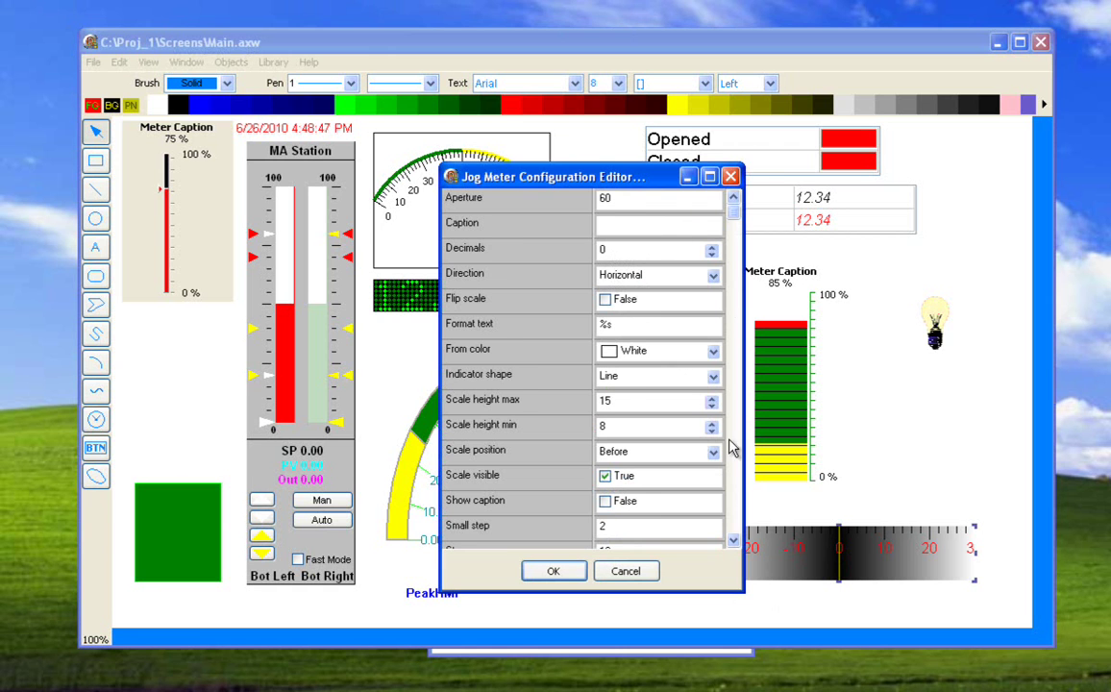
scroll(728, 459, down, 1)
drag(598, 164, 597, 64)
click(620, 502)
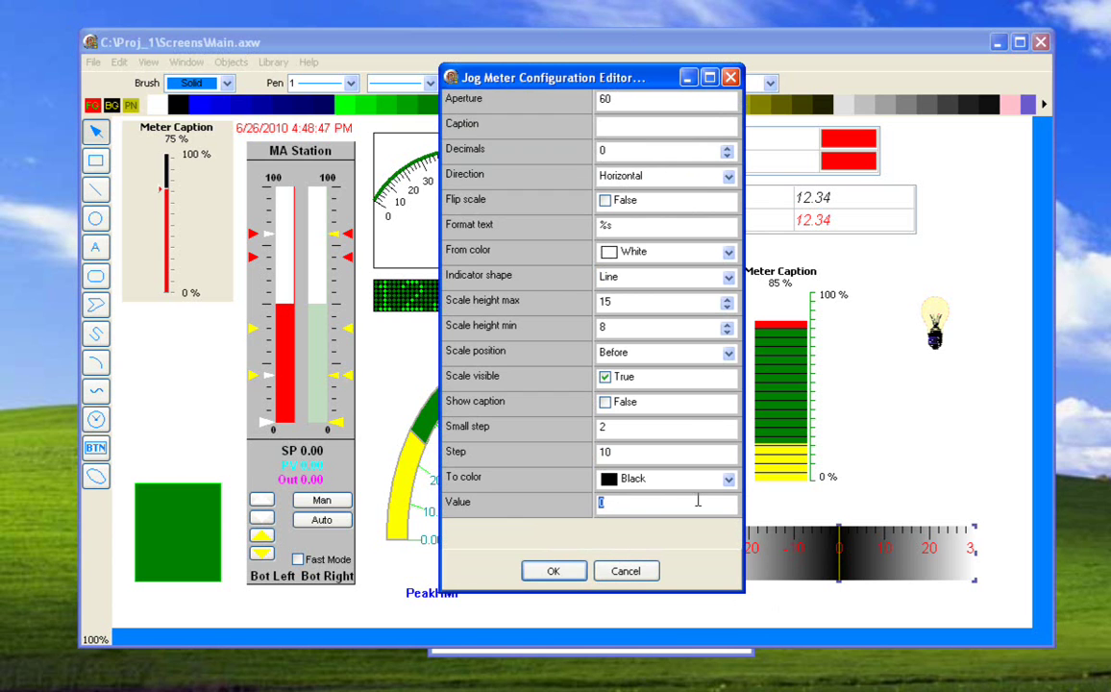
click(570, 570)
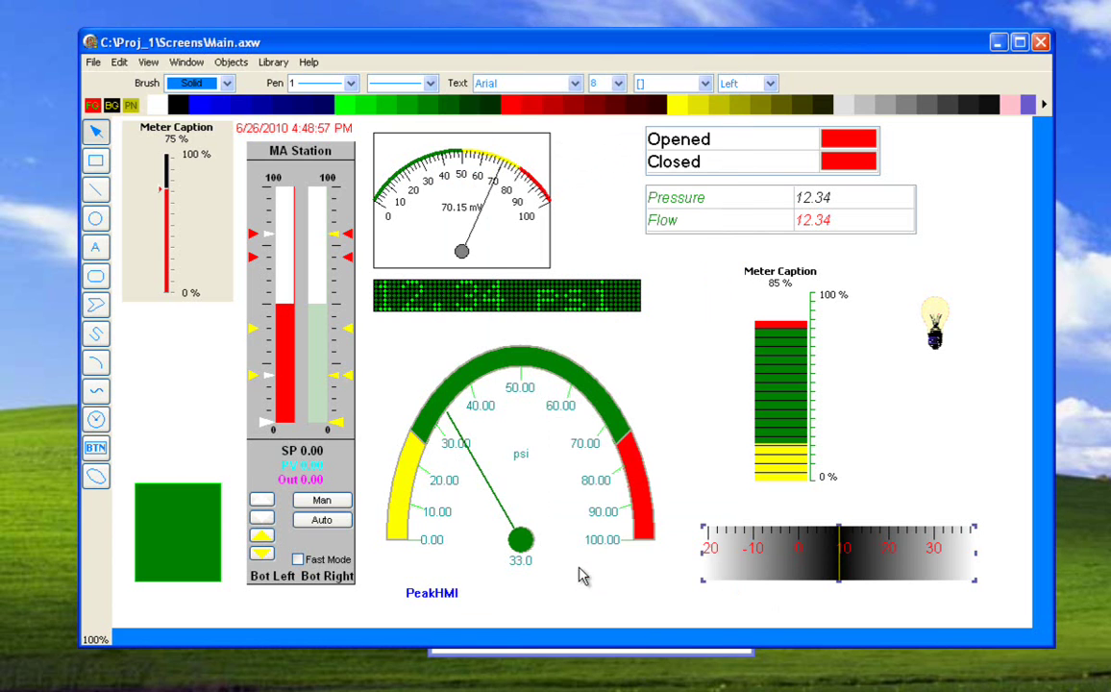
- Change the jog meter's direction to Vertical
right_click(829, 557)
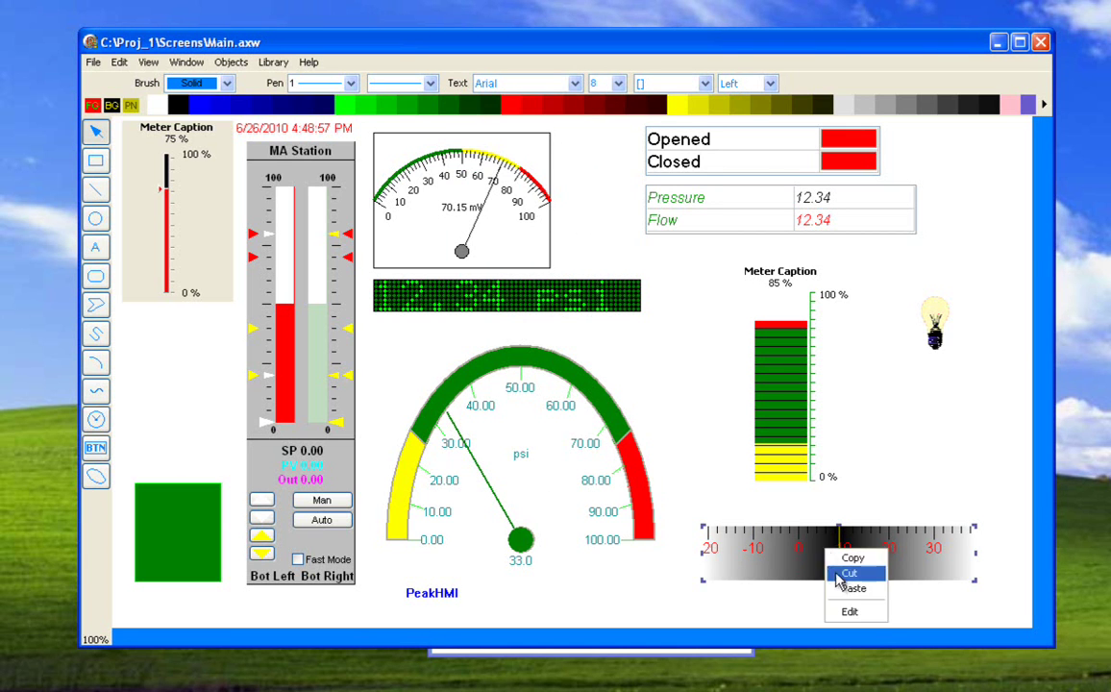
click(850, 612)
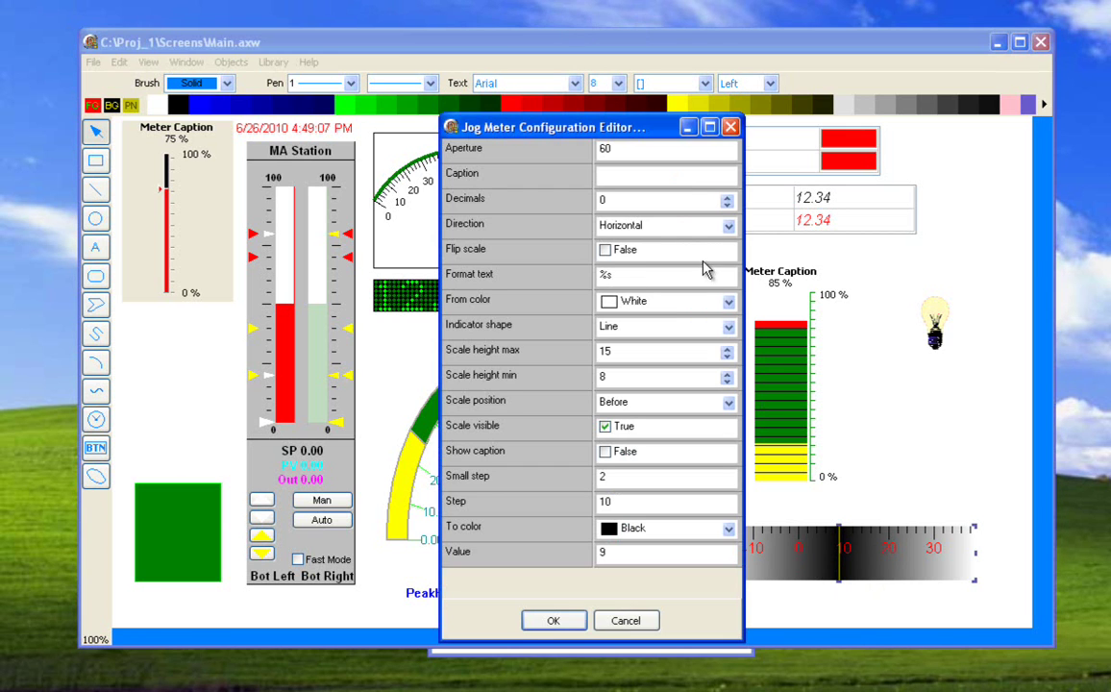
click(728, 227)
click(687, 242)
click(554, 621)
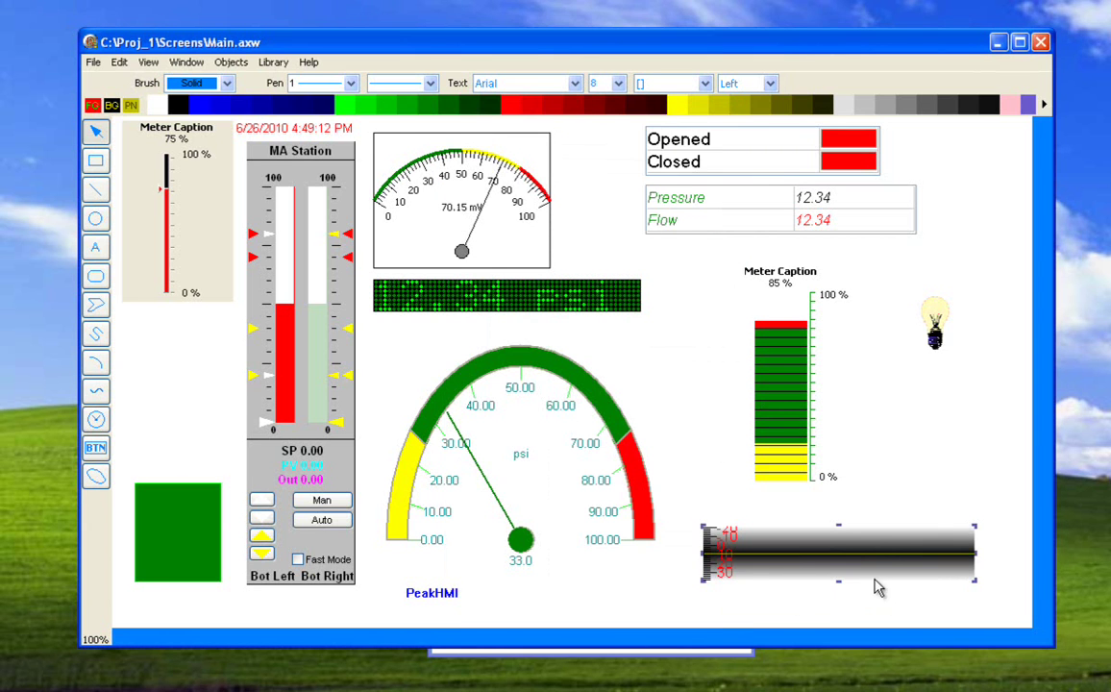
- Reshape the vertical jog meter to be tall and narrow beside the segmented bar gauge, and place the light bulb above it
drag(838, 528, 839, 340)
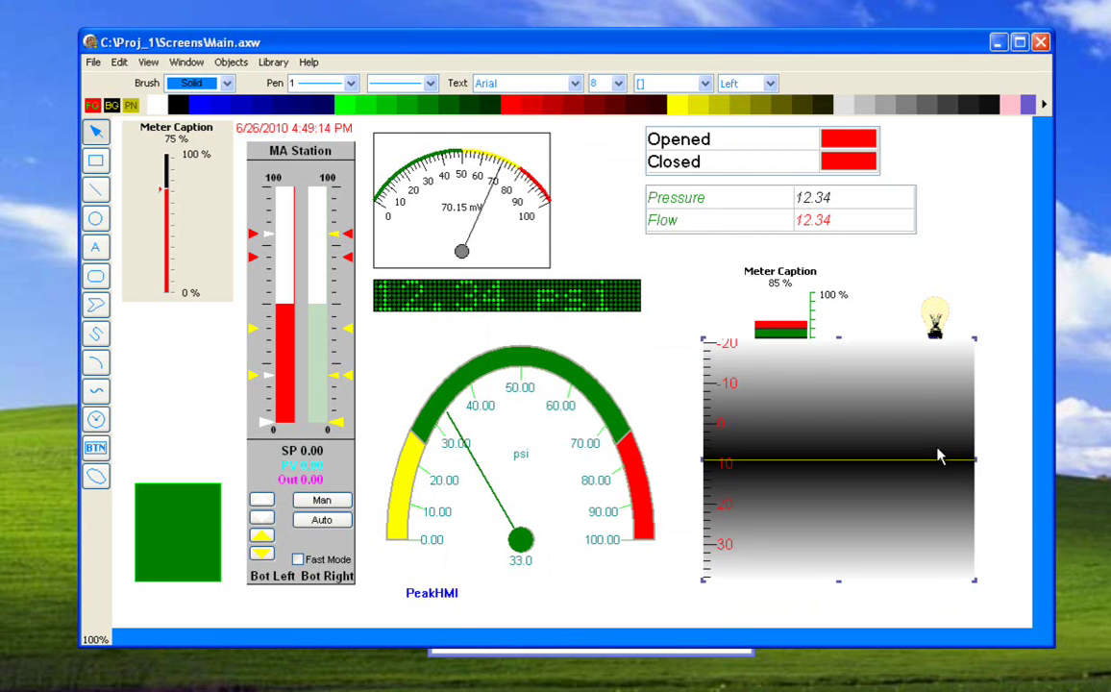
drag(977, 467, 1017, 463)
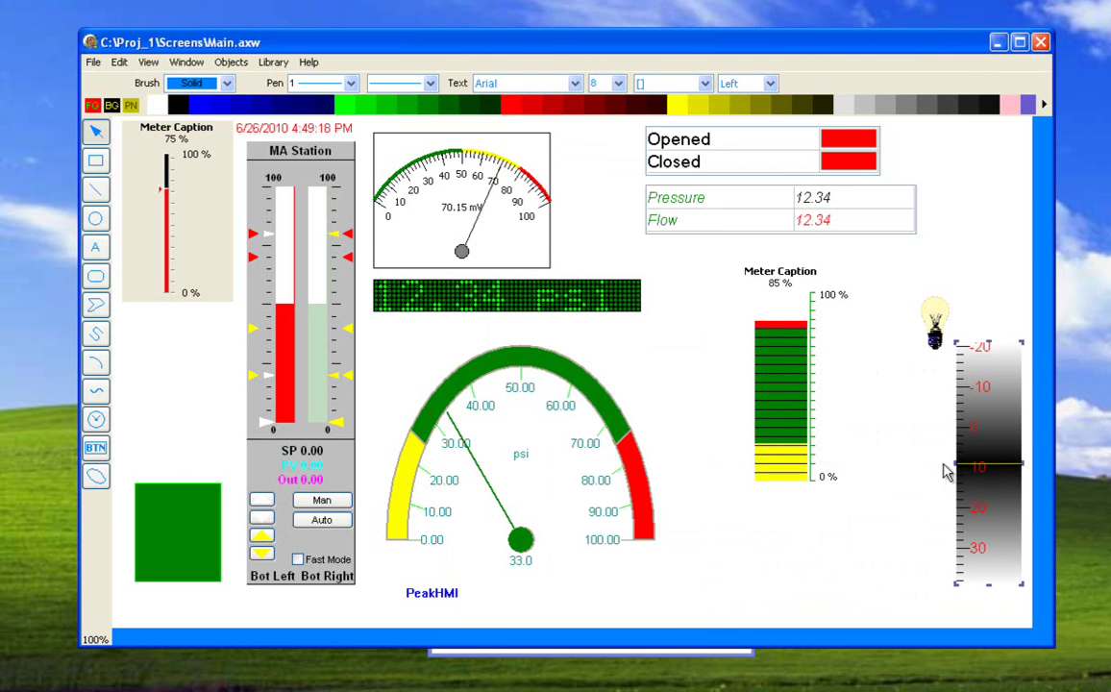
drag(934, 332, 970, 269)
drag(977, 401, 945, 396)
click(895, 424)
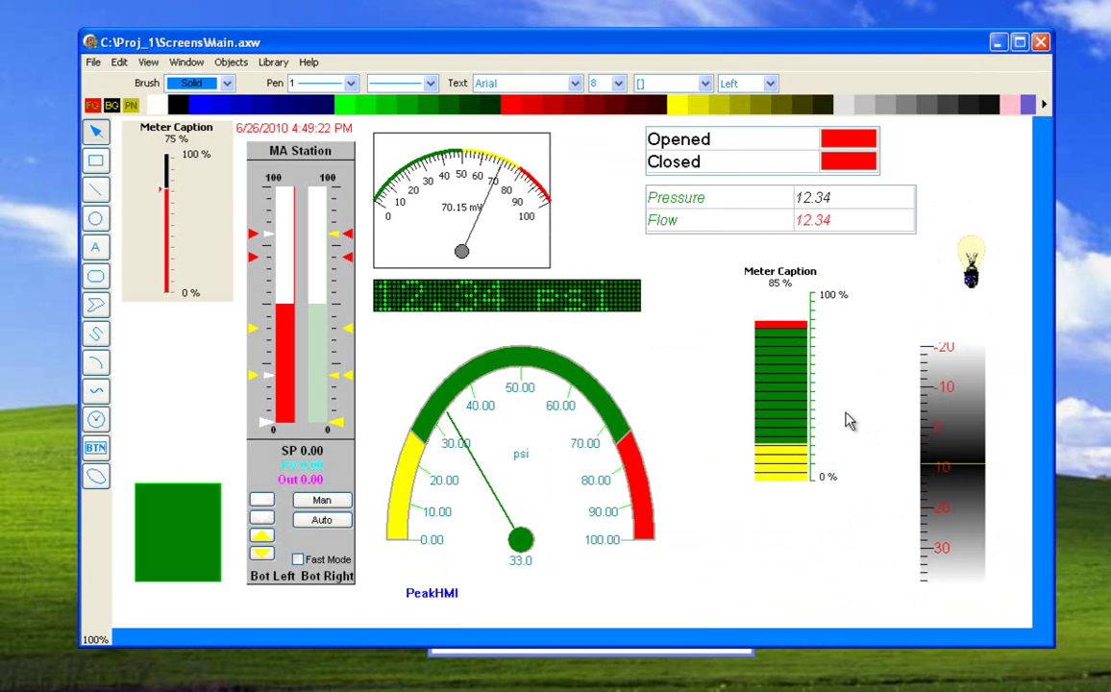
- Preview the LED bar gauge type without adding one
click(96, 418)
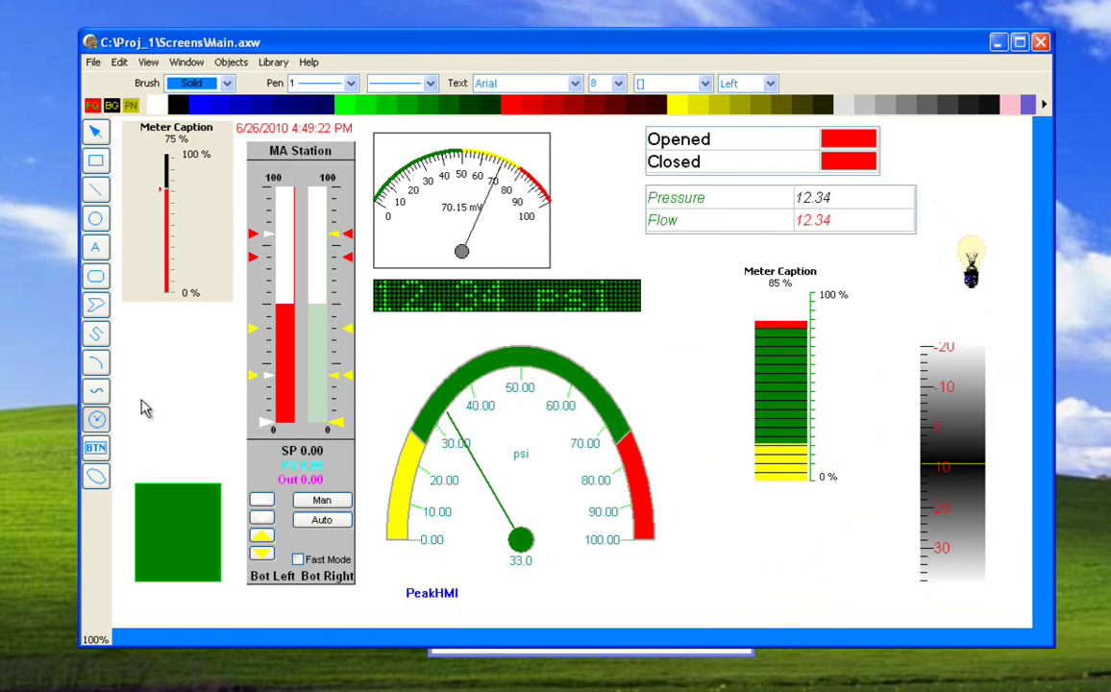
click(152, 344)
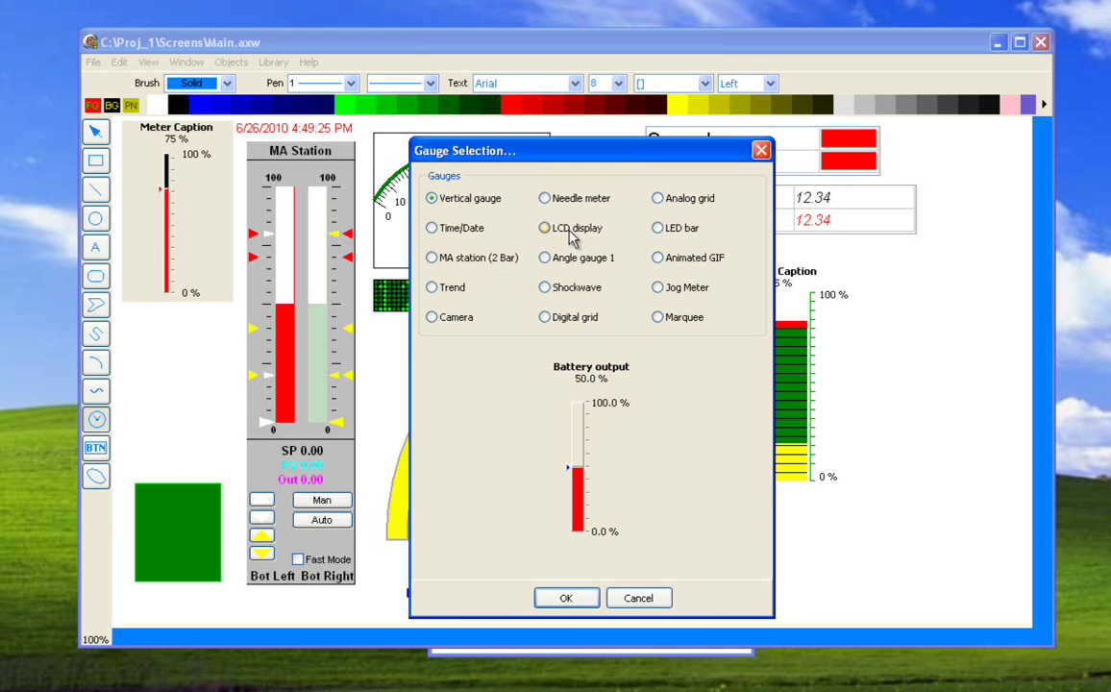
click(657, 228)
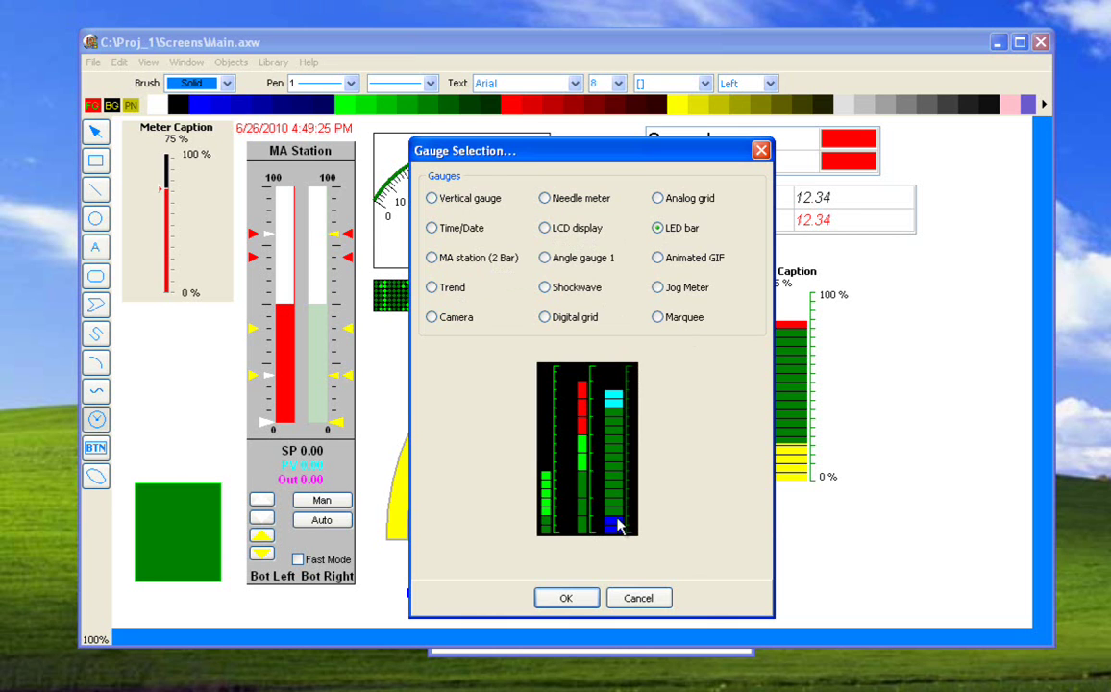
click(639, 598)
- Reduce the block height of the segmented LED bar gauge so its bar is divided into finer blocks
click(778, 430)
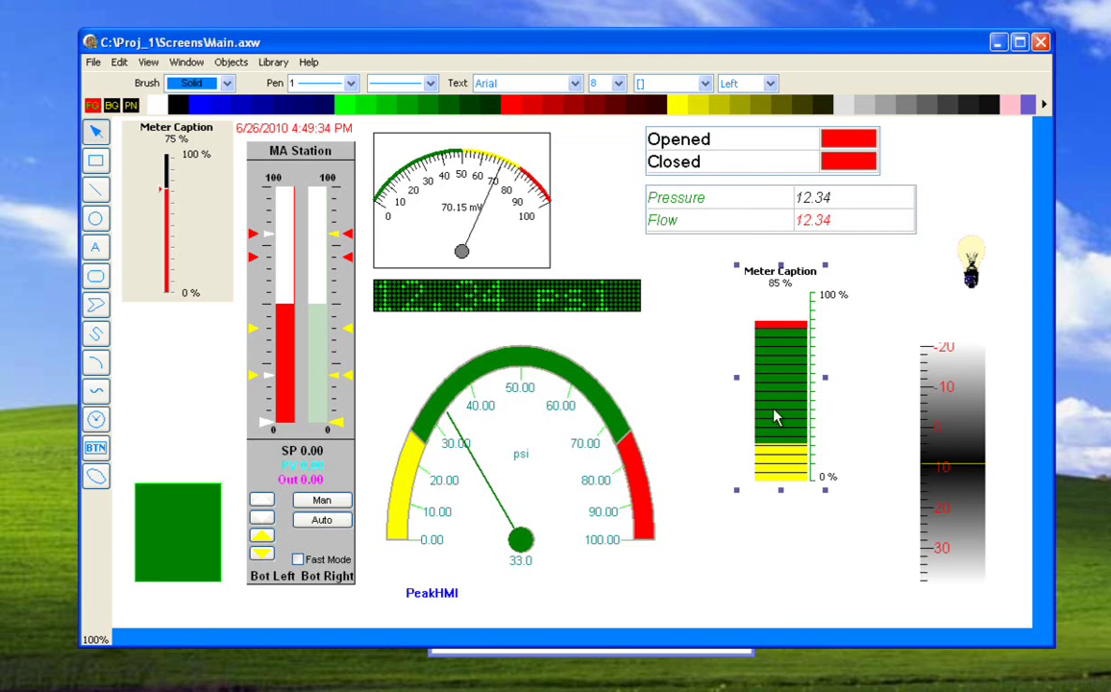
right_click(777, 404)
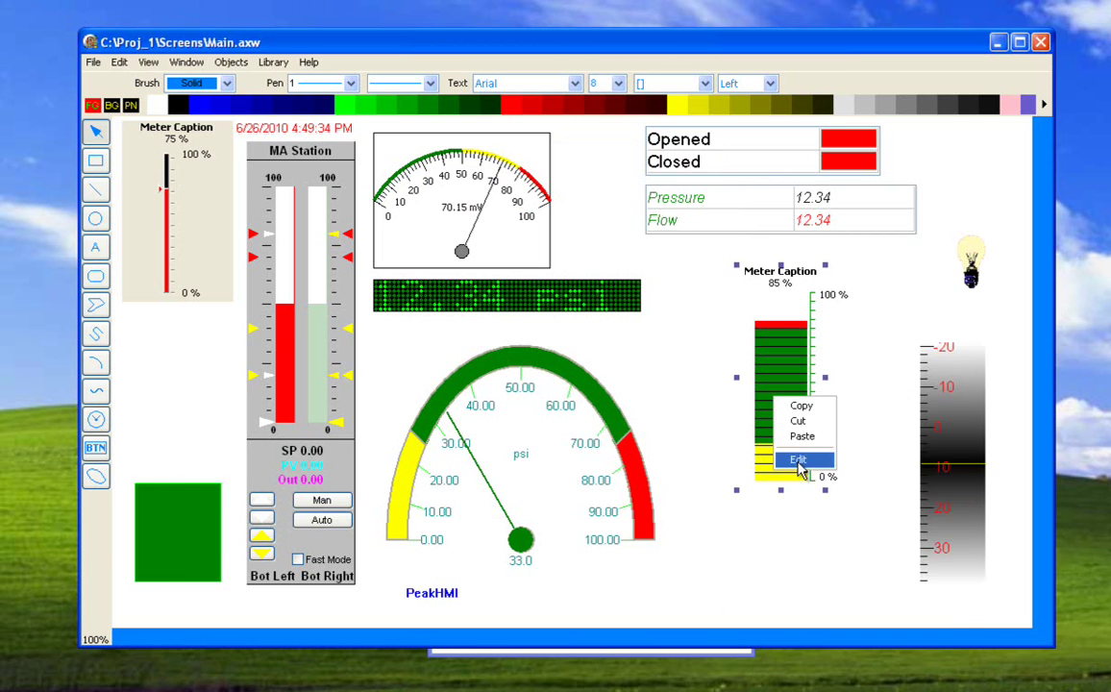
click(797, 462)
drag(783, 81, 421, 72)
scroll(594, 341, down, 2)
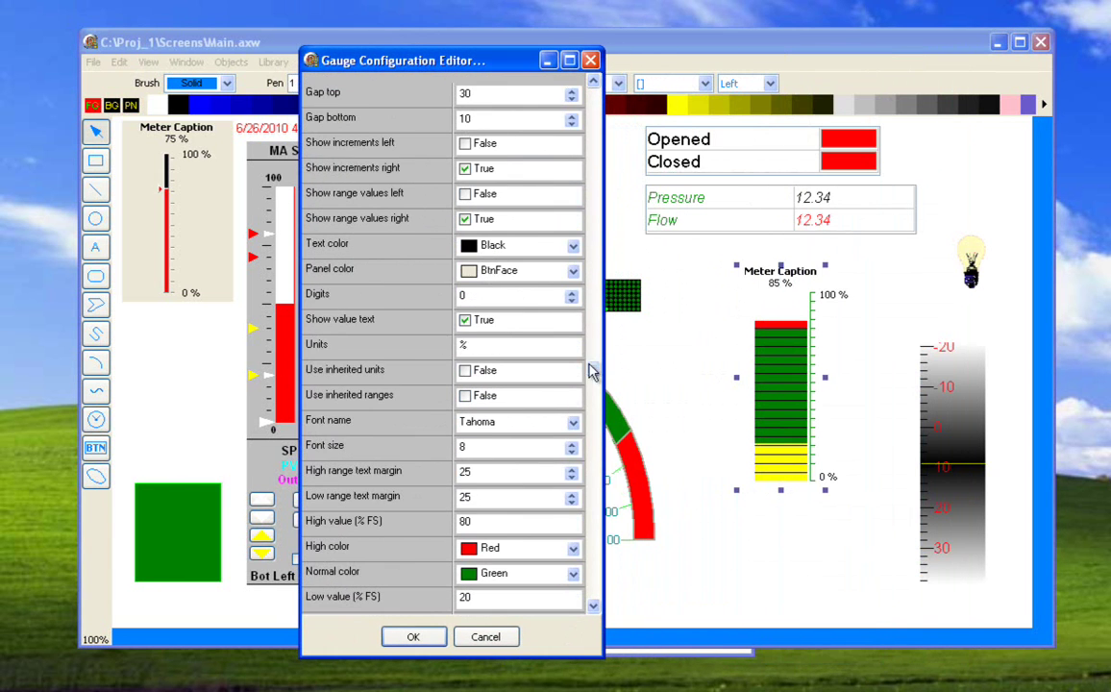
scroll(592, 550, down, 2)
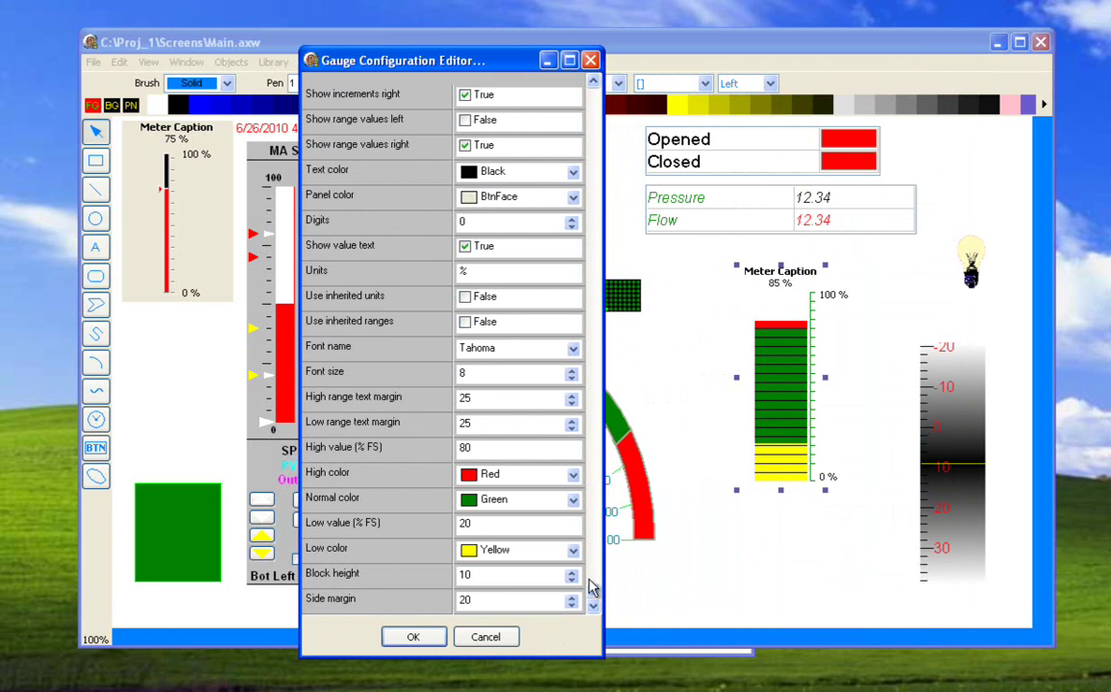
scroll(594, 588, up, 1)
scroll(596, 605, down, 2)
click(490, 581)
click(416, 636)
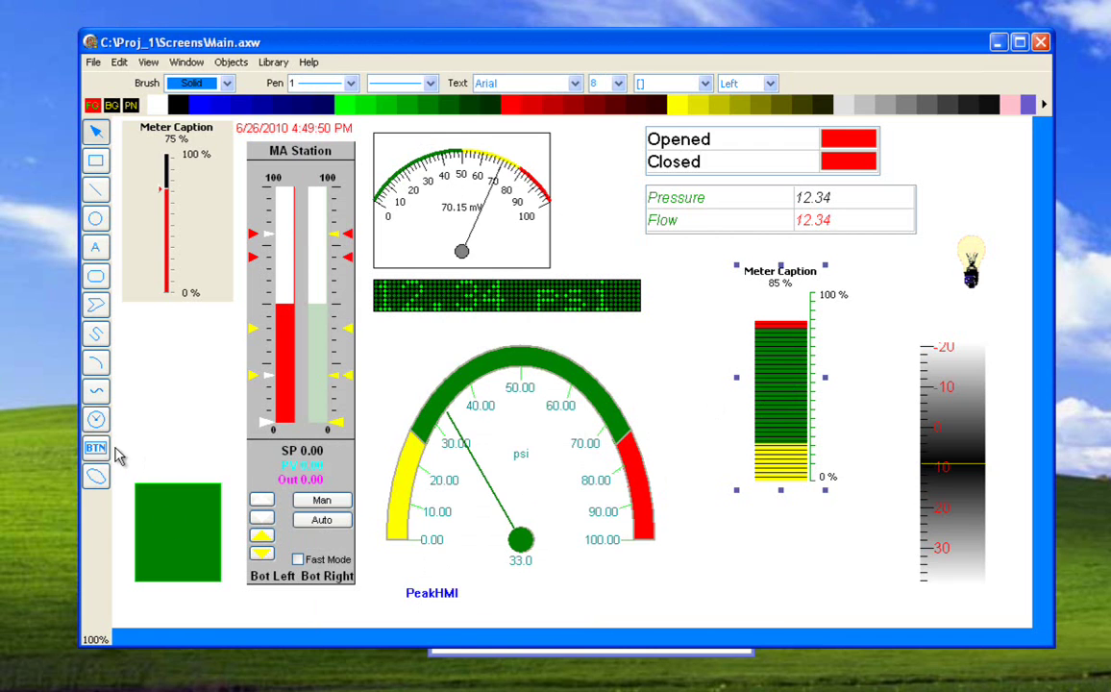
- Check the Marquee gauge type in the list of gauges
click(95, 419)
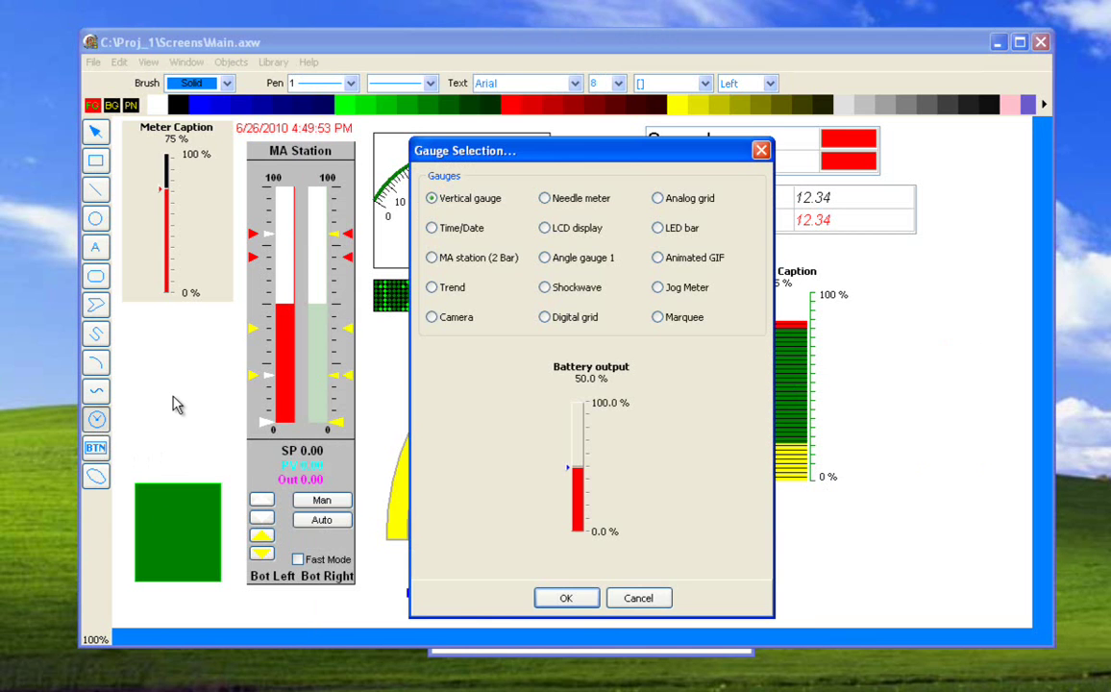
click(659, 318)
click(566, 598)
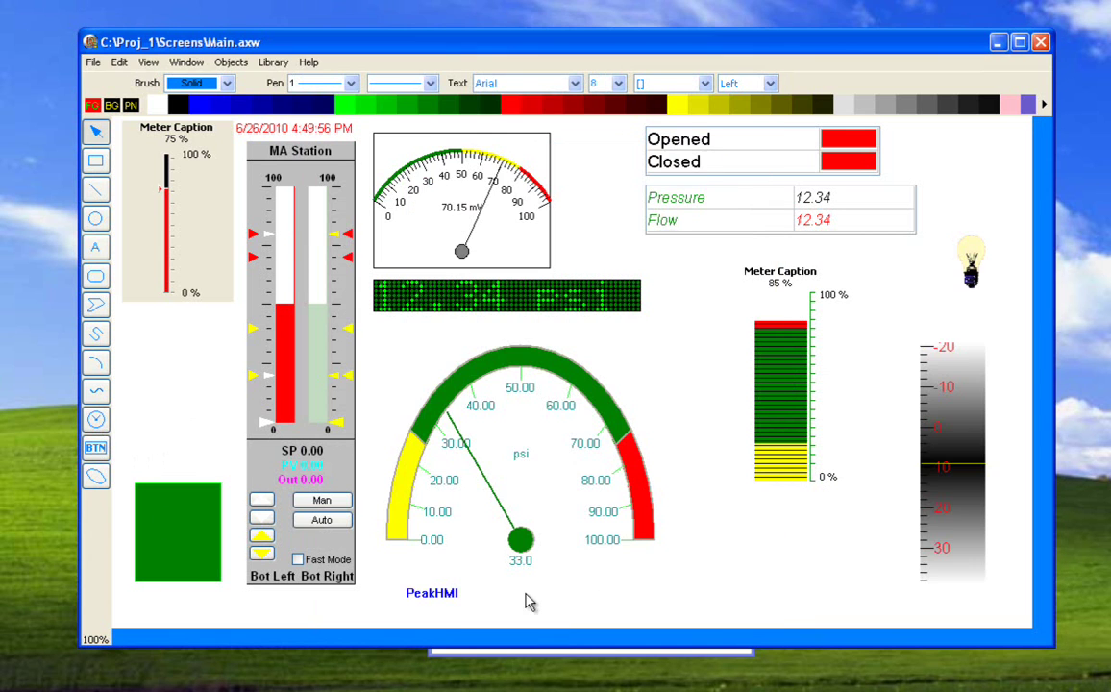
- Set the scrolling step of the PeakHMI marquee to 14
right_click(472, 598)
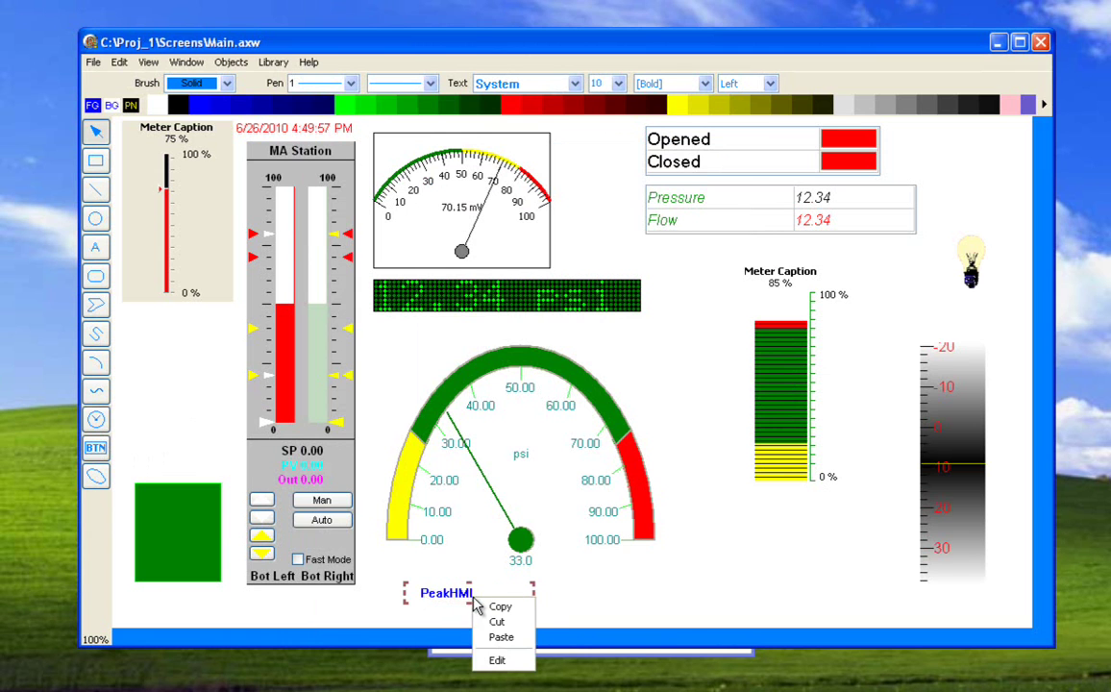
click(496, 661)
drag(627, 185, 853, 154)
click(956, 221)
double_click(956, 221)
triple_click(954, 221)
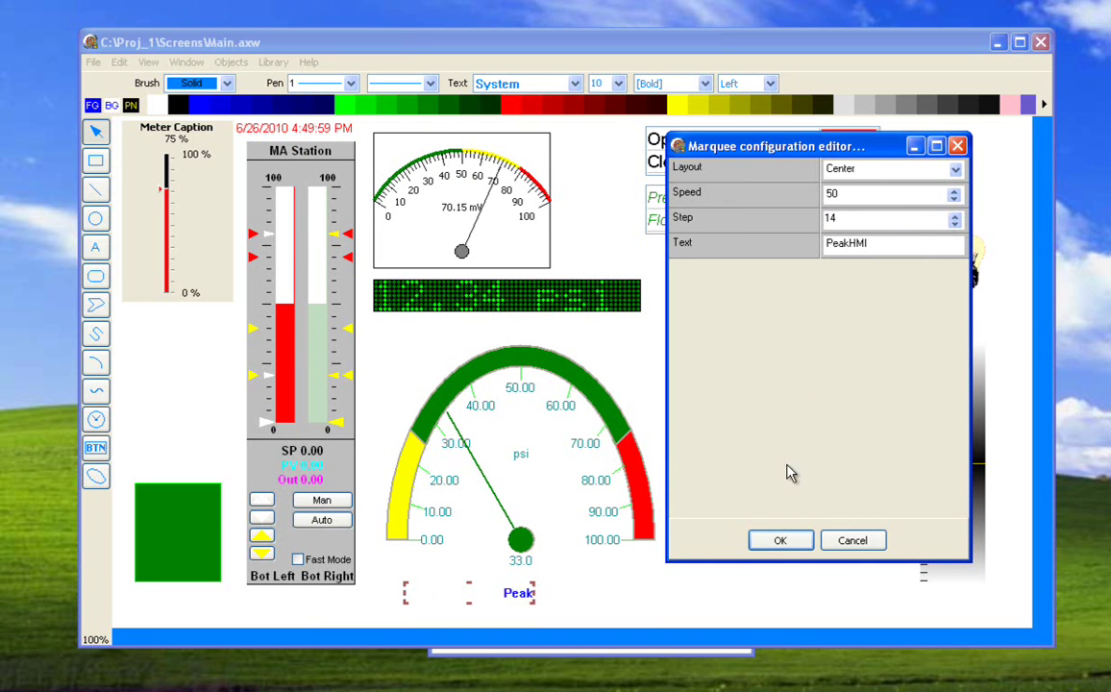
click(779, 541)
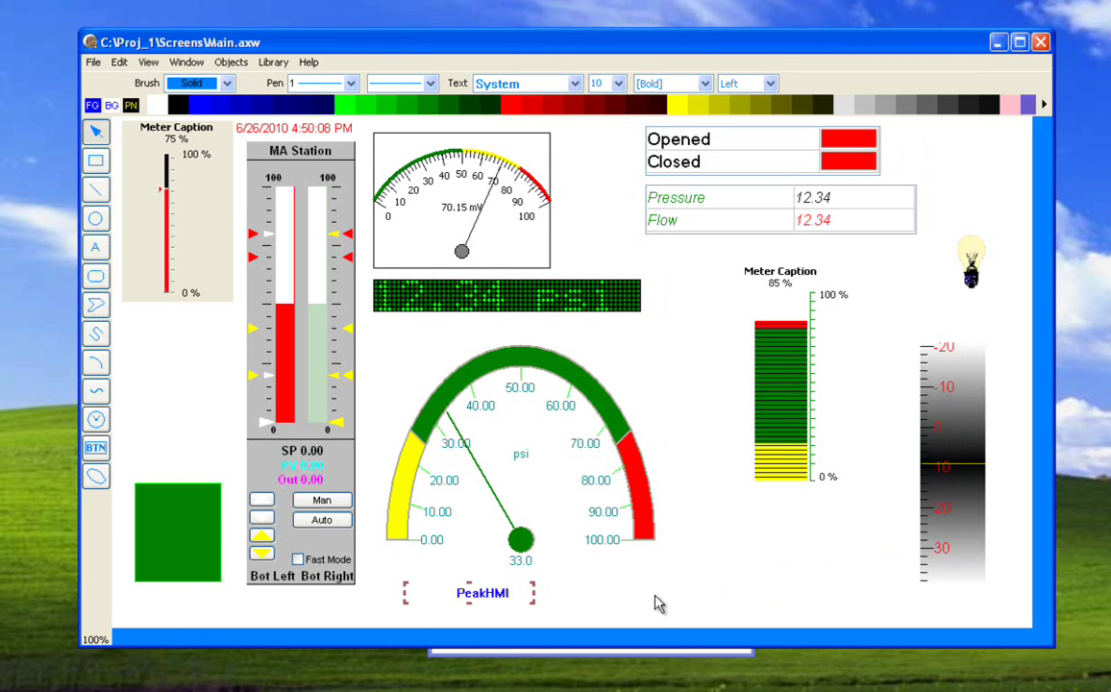
- Set the scrolling step of the PeakHMI marquee to 1 and deselect it
right_click(493, 603)
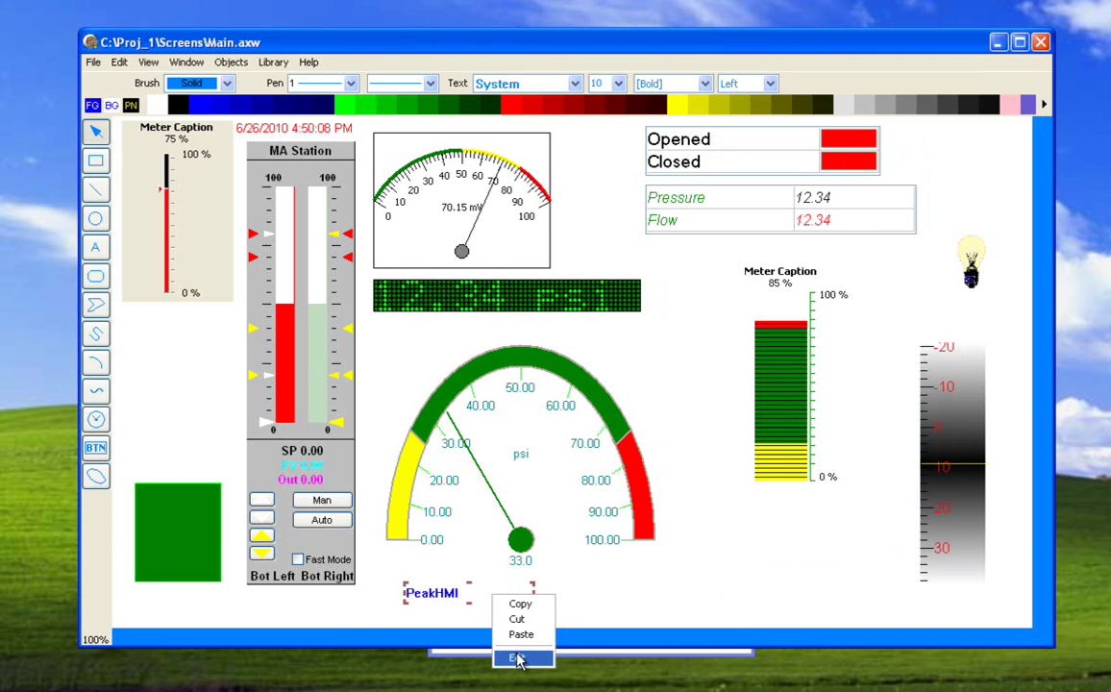
click(521, 659)
double_click(687, 248)
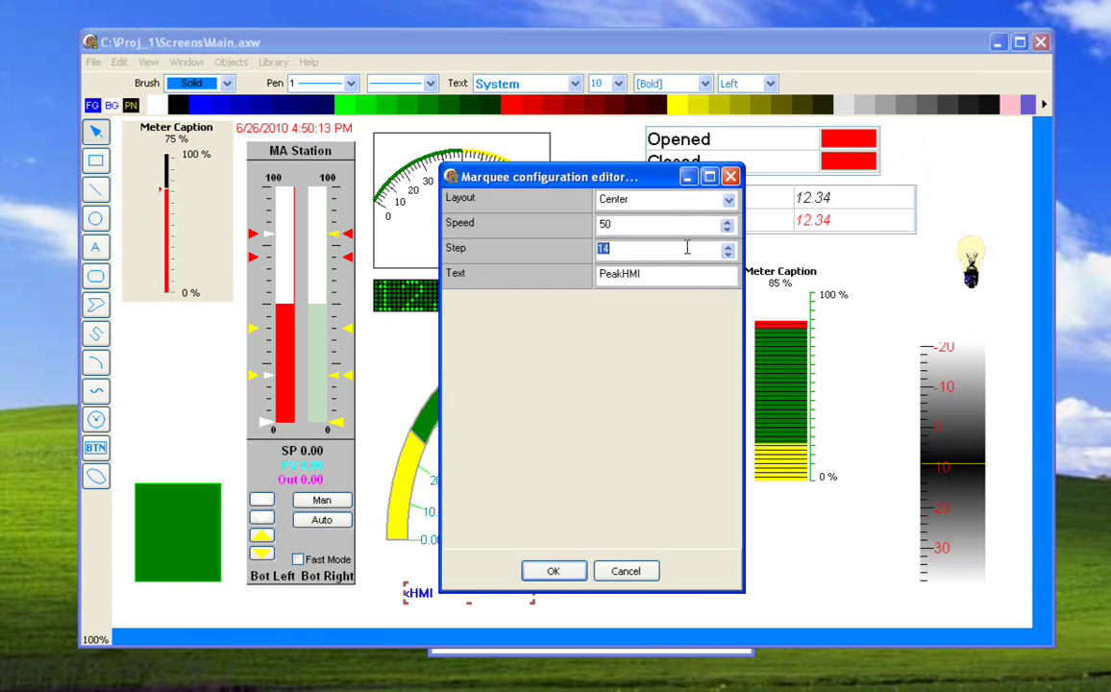
text(1)
drag(645, 178, 935, 160)
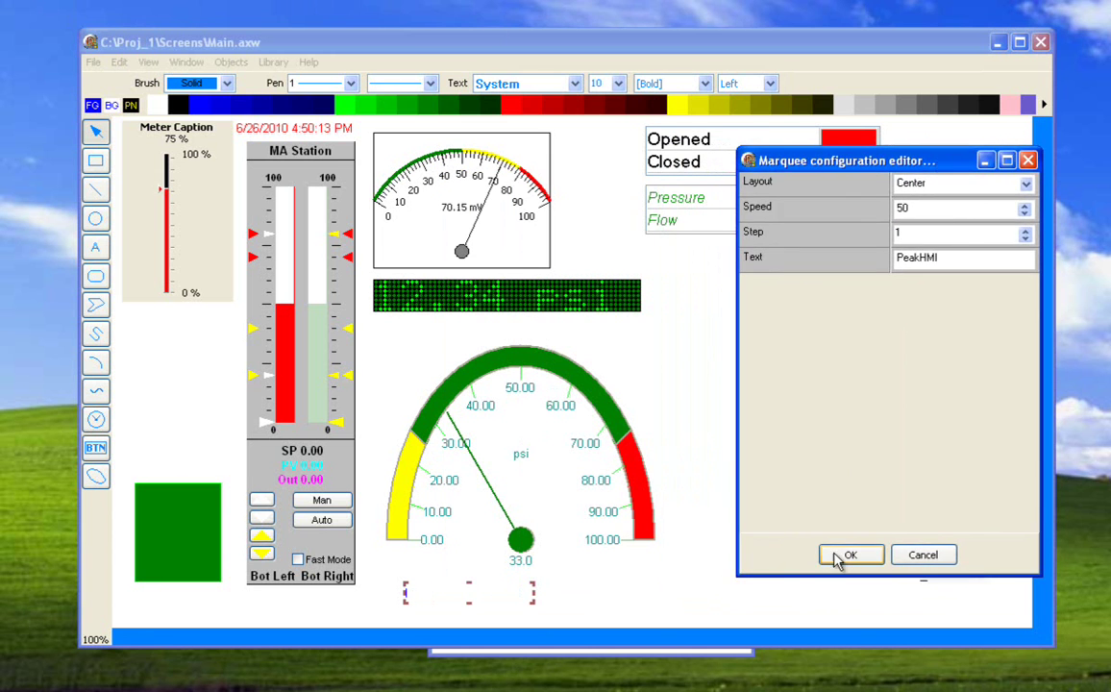
click(782, 553)
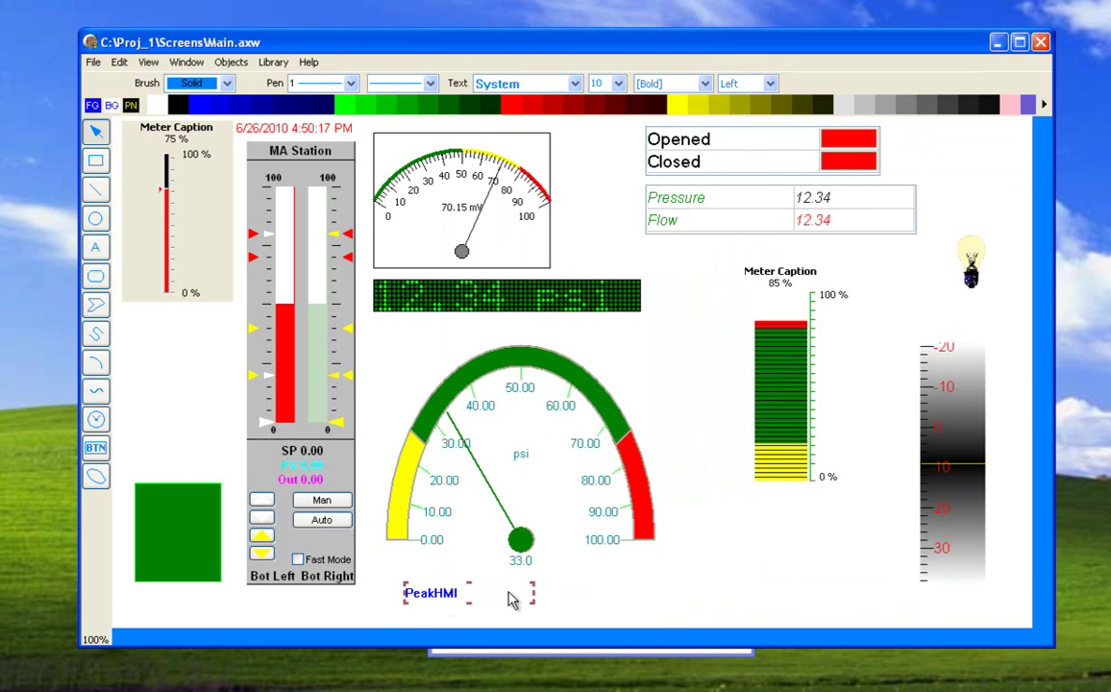
click(650, 585)
- Look over the list of available gauge types again without adding one
click(108, 423)
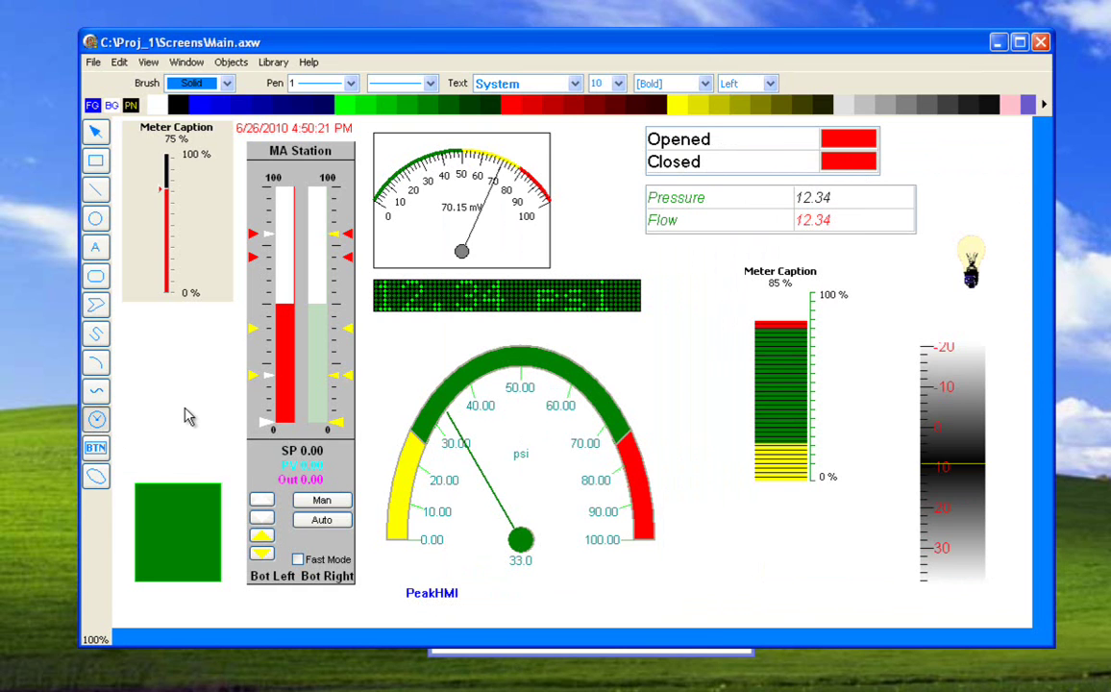
click(181, 417)
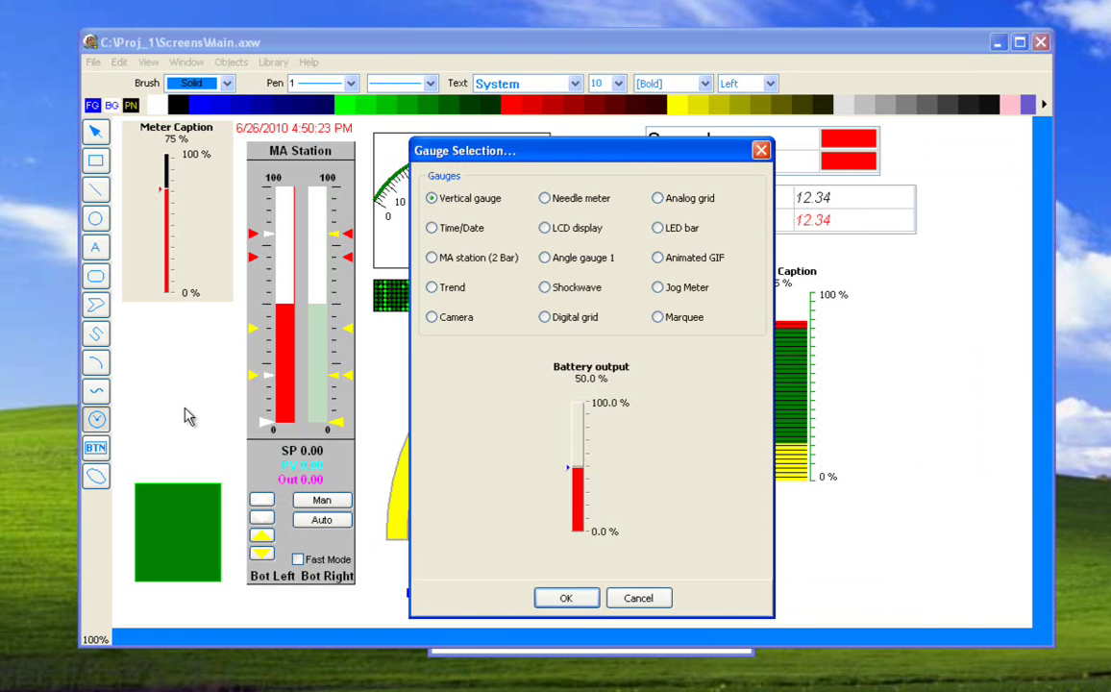
click(641, 599)
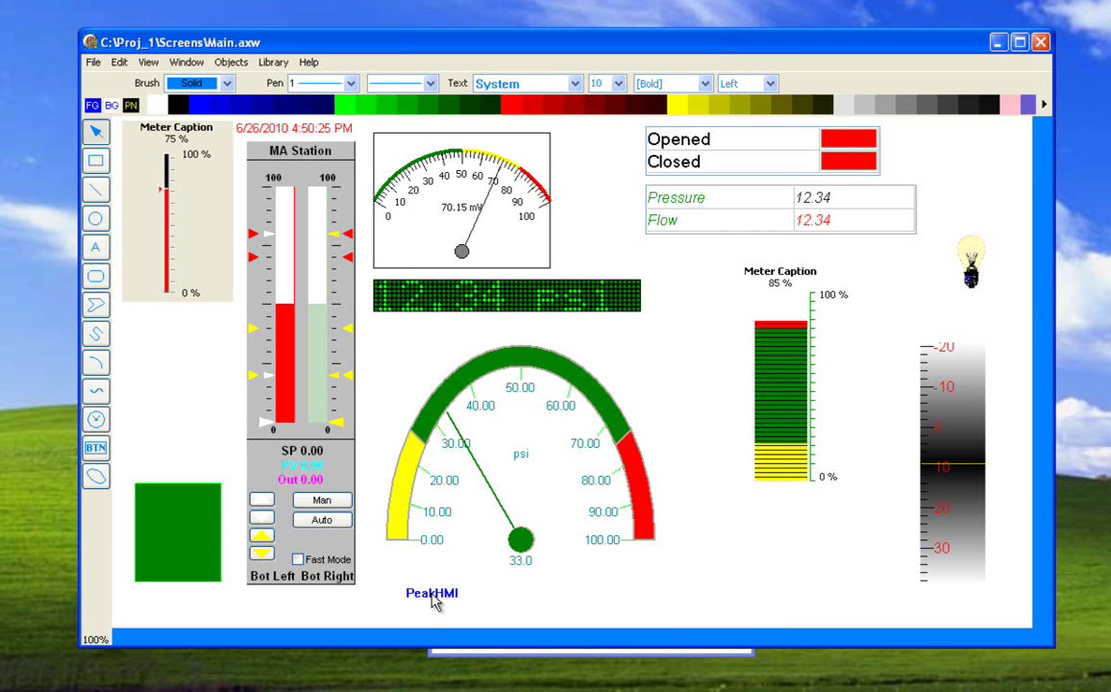
click(101, 420)
click(163, 408)
click(588, 593)
- Review the animation actions offered for the PeakHMI marquee, down to the Marquee action, without enabling any
double_click(428, 592)
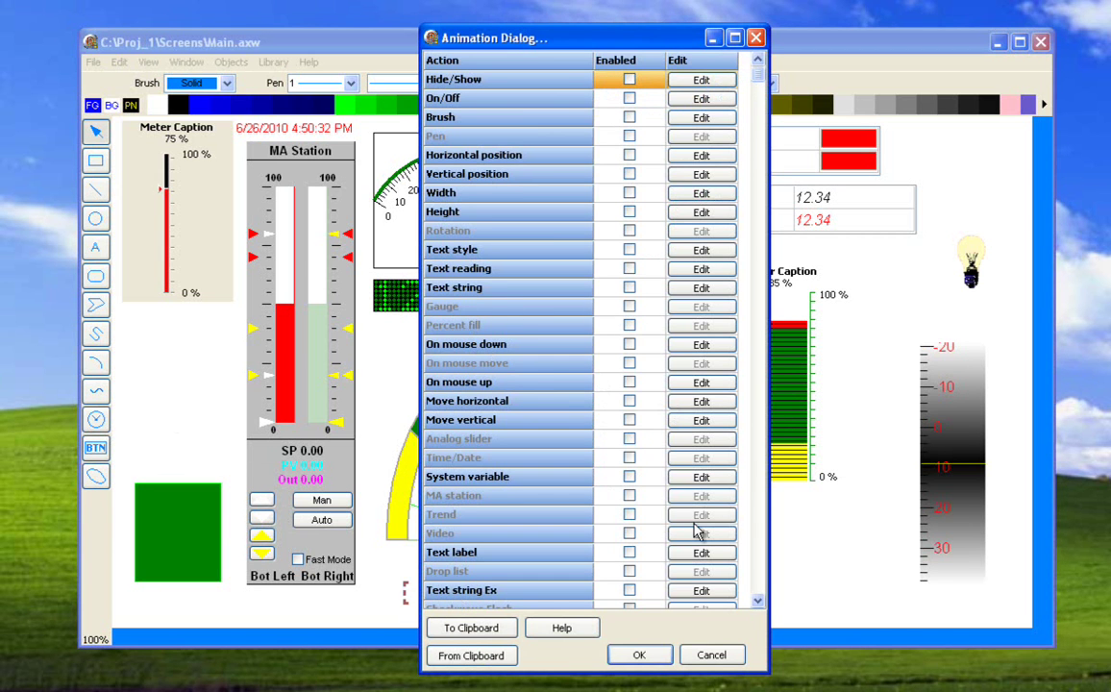
scroll(759, 548, down, 3)
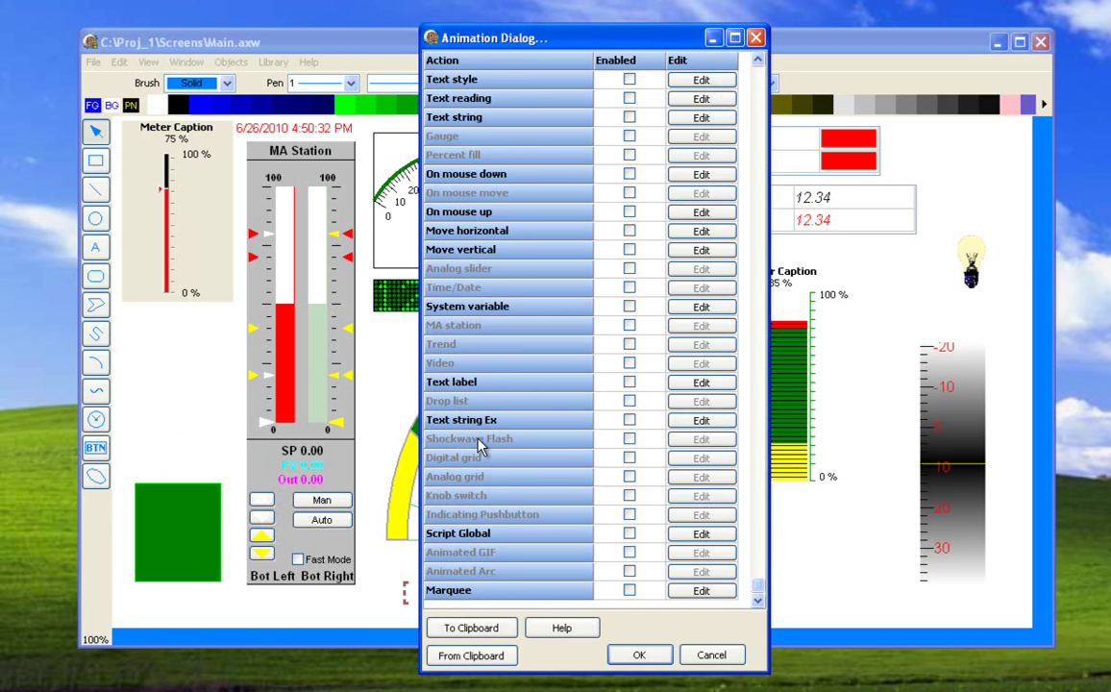
click(709, 655)
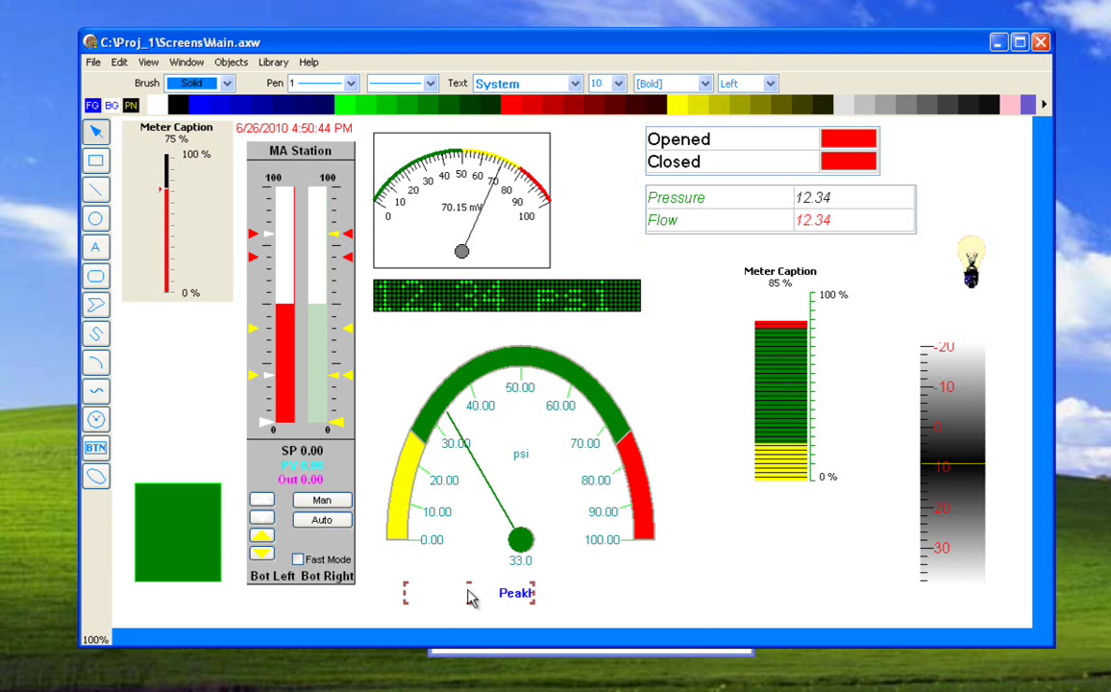
click(489, 228)
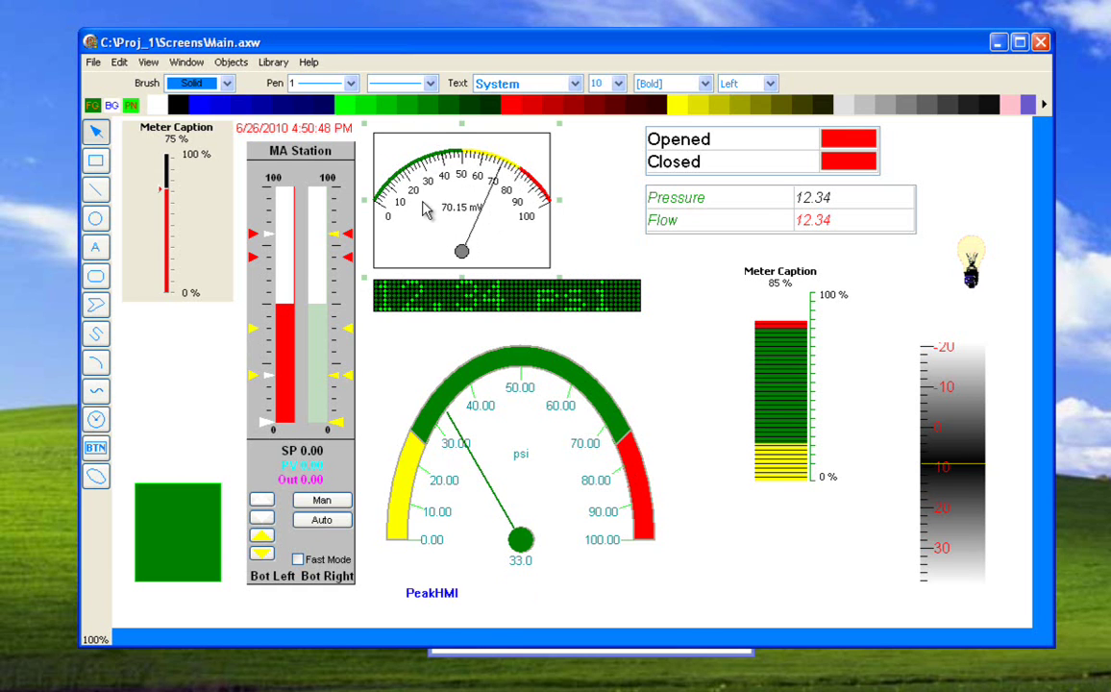
click(204, 350)
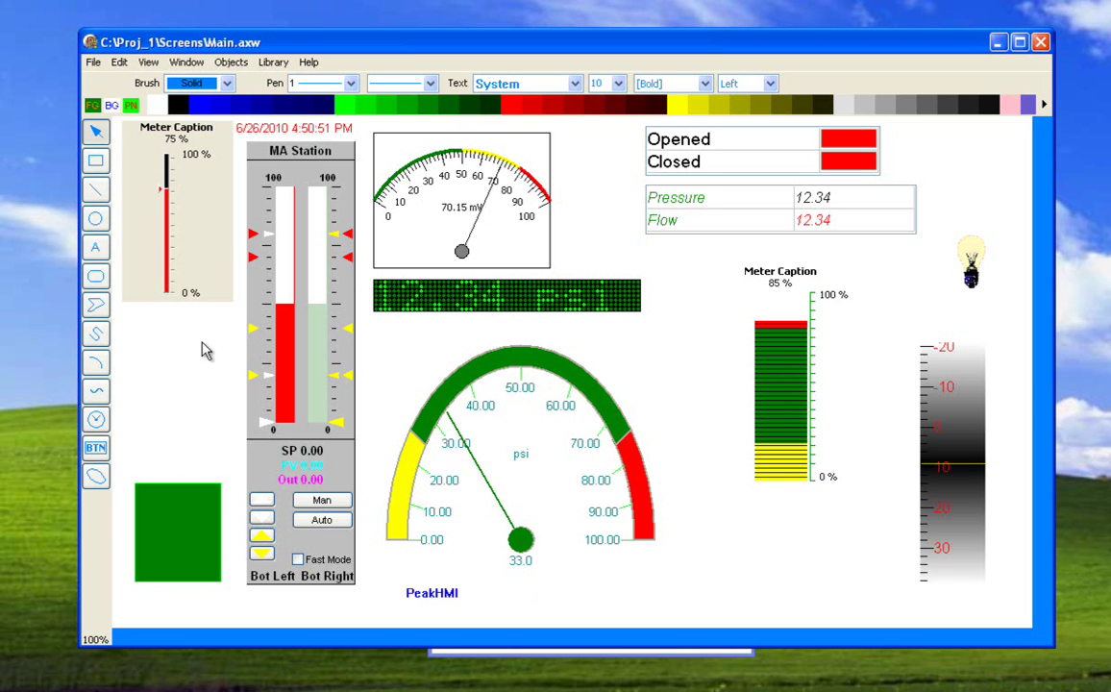